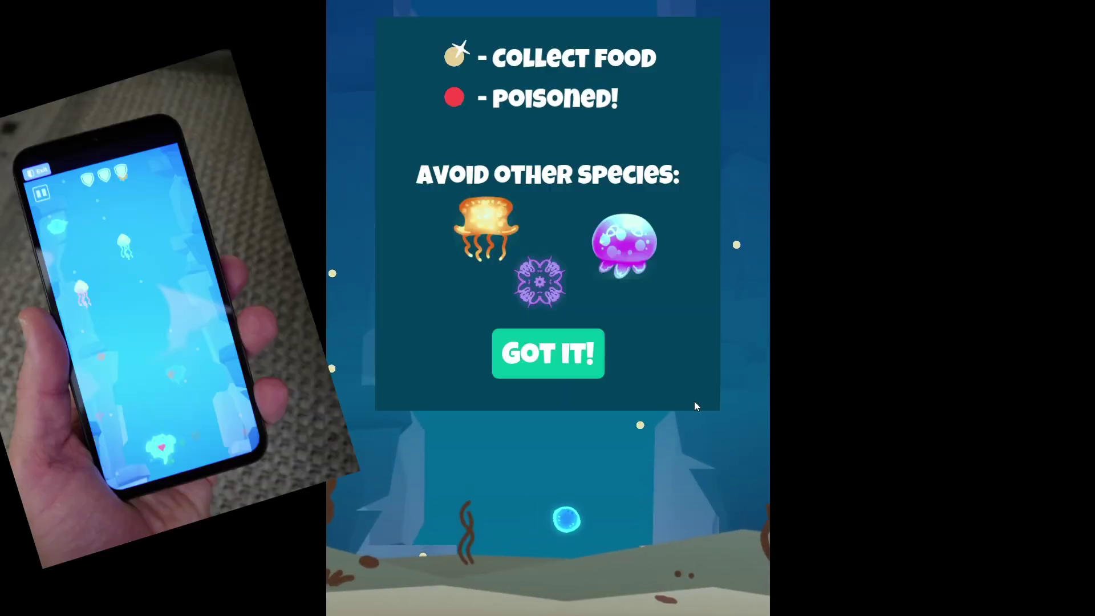
- Dismiss the tutorial panel with 'Got it!' to start playing Level 1
{"action": "left_click", "coordinate": [548, 353]}
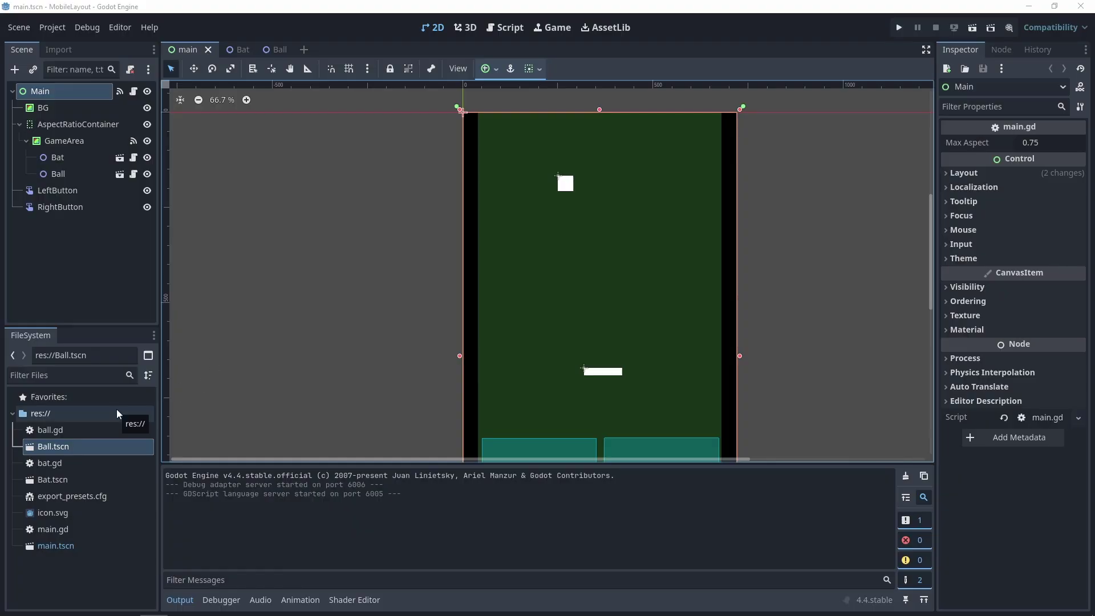
- Create a new folder named 'audio' under res:// in the FileSystem dock
{"action": "right_click", "coordinate": [116, 413]}
{"action": "mouse_move", "coordinate": [218, 422]}
{"action": "left_click", "coordinate": [289, 420]}
{"action": "type", "text": "audio"}
{"action": "key", "text": "Return"}
- Copy pong-blip1–3.ogg and pong-chiptune.ogg from File Explorer into the audio folder
{"action": "key", "text": "alt+Tab"}
{"action": "double_click", "coordinate": [462, 144]}
{"action": "left_click_drag", "start_coordinate": [510, 164], "coordinate": [777, 211]}
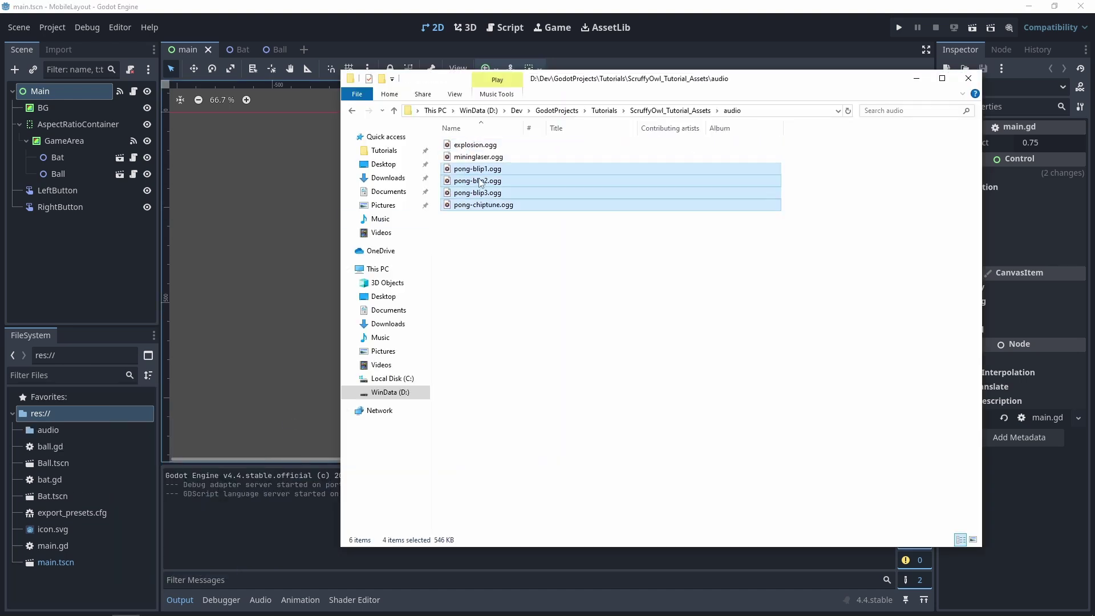
{"action": "left_click_drag", "start_coordinate": [480, 193], "coordinate": [50, 430]}
{"action": "left_click", "coordinate": [20, 430]}
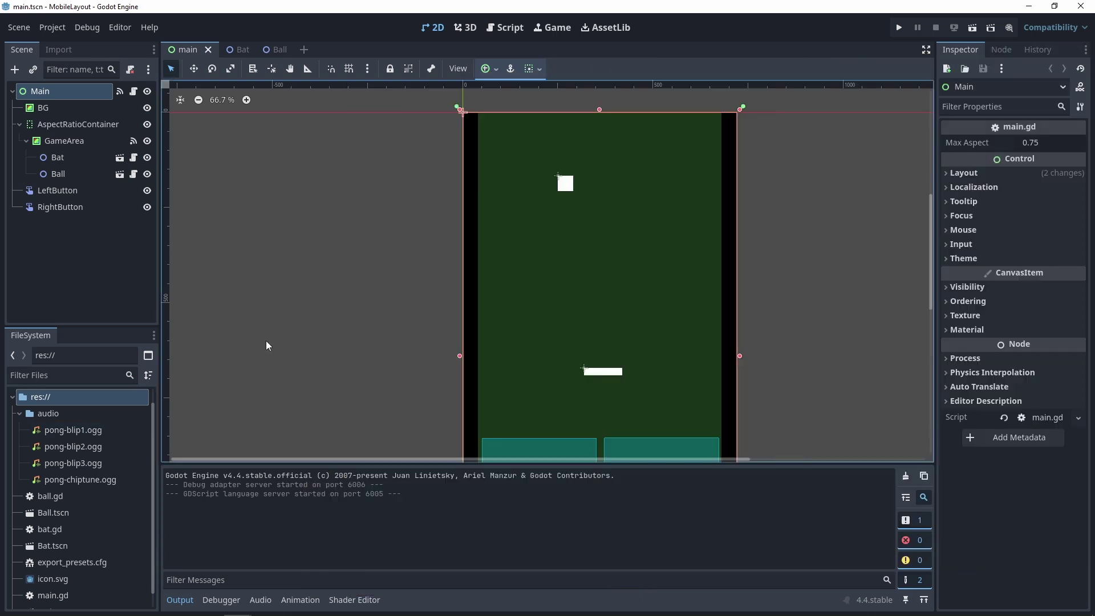
- Add an AudioStreamPlayer child under Main and name it Music
{"action": "right_click", "coordinate": [59, 91]}
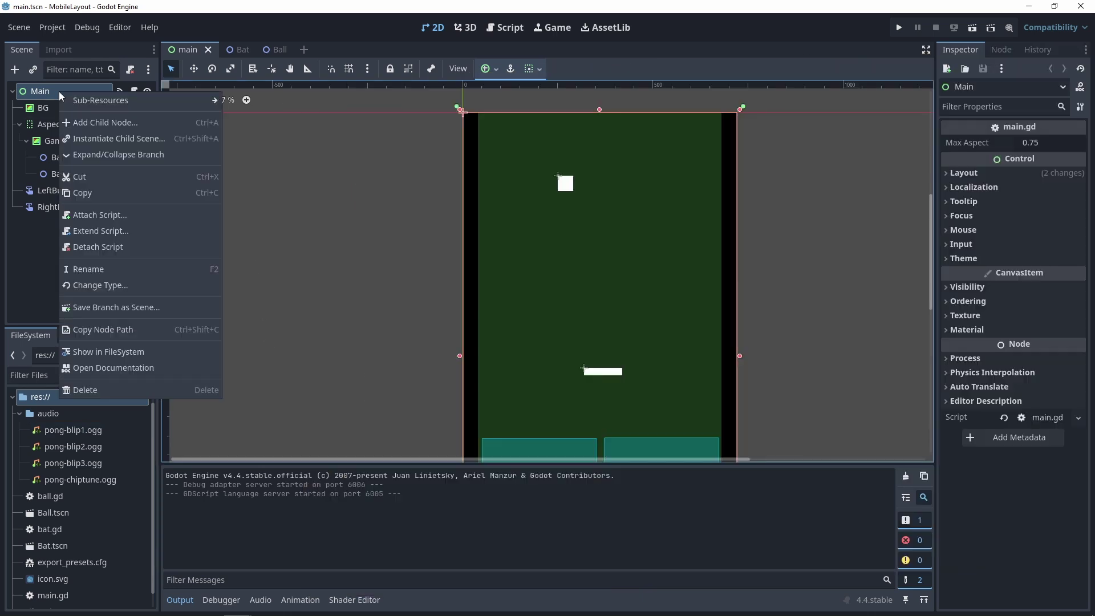
{"action": "left_click", "coordinate": [77, 118]}
{"action": "type", "text": "audio"}
{"action": "left_click", "coordinate": [395, 317]}
{"action": "left_click", "coordinate": [395, 498]}
{"action": "key", "text": "F2"}
{"action": "type", "text": "Music"}
{"action": "key", "text": "Return"}
- Give Music the pong-chiptune.ogg stream at -8 dB with autoplay and looping, then save
{"action": "left_click_drag", "start_coordinate": [84, 480], "coordinate": [1042, 145]}
{"action": "left_click", "coordinate": [1034, 181]}
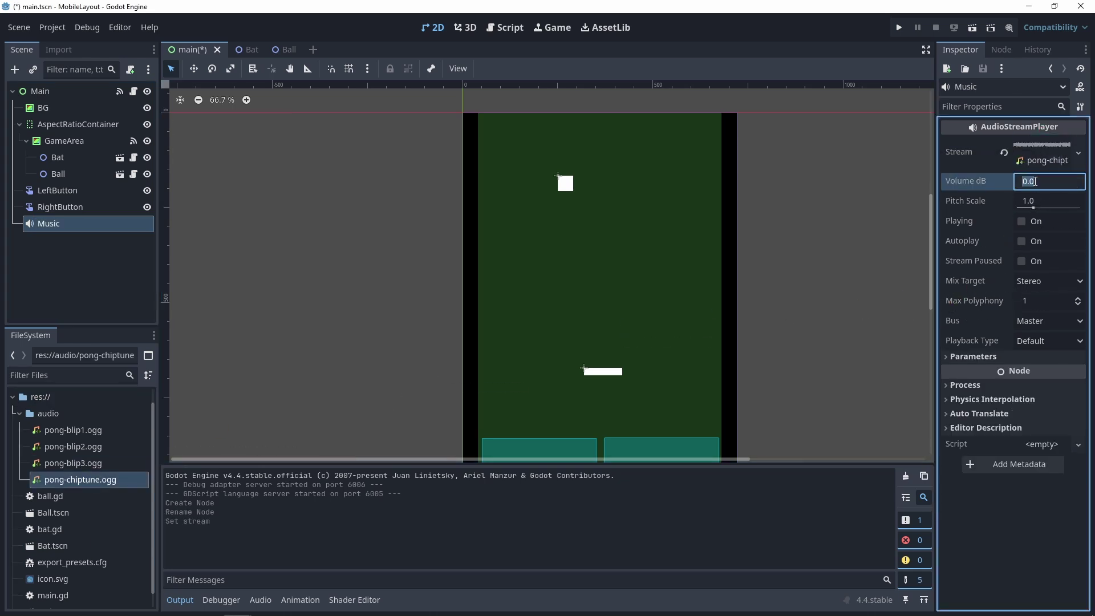
{"action": "type", "text": "-8"}
{"action": "key", "text": "Return"}
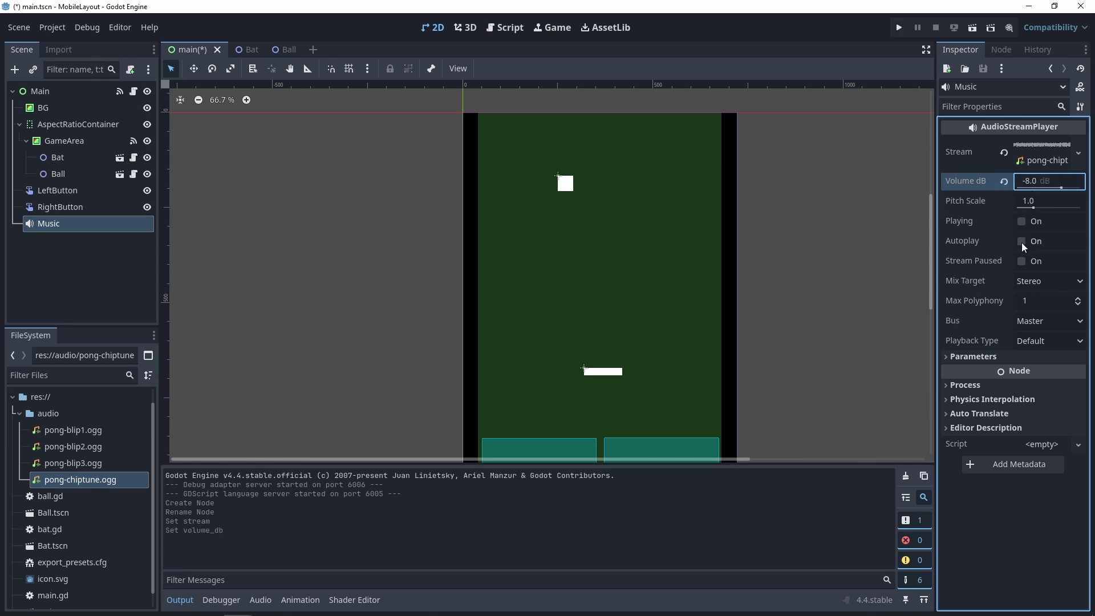
{"action": "left_click", "coordinate": [1022, 242]}
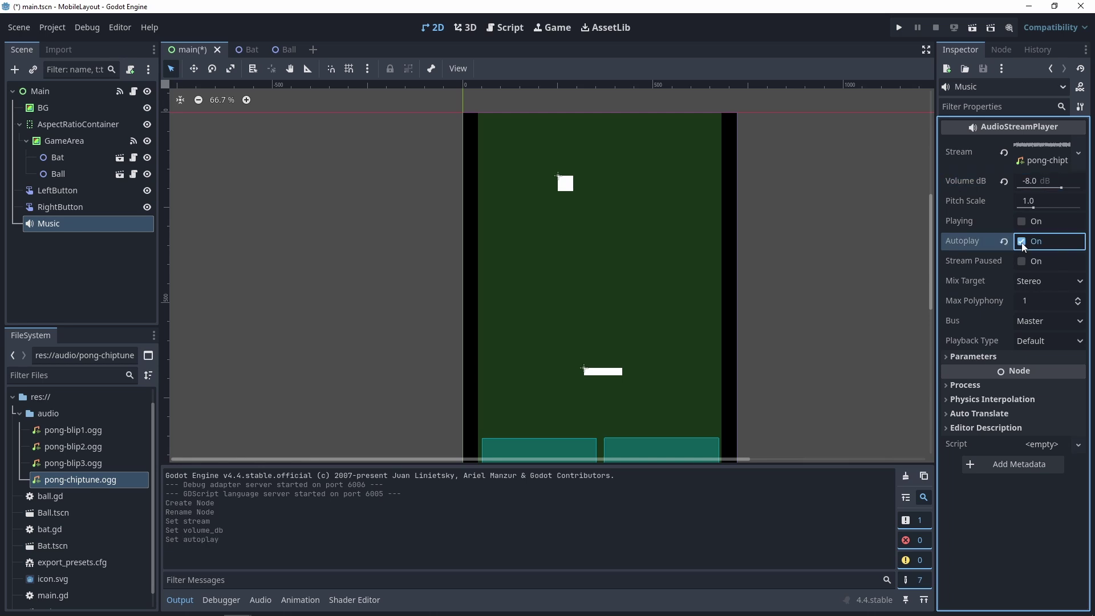
{"action": "left_click", "coordinate": [946, 356]}
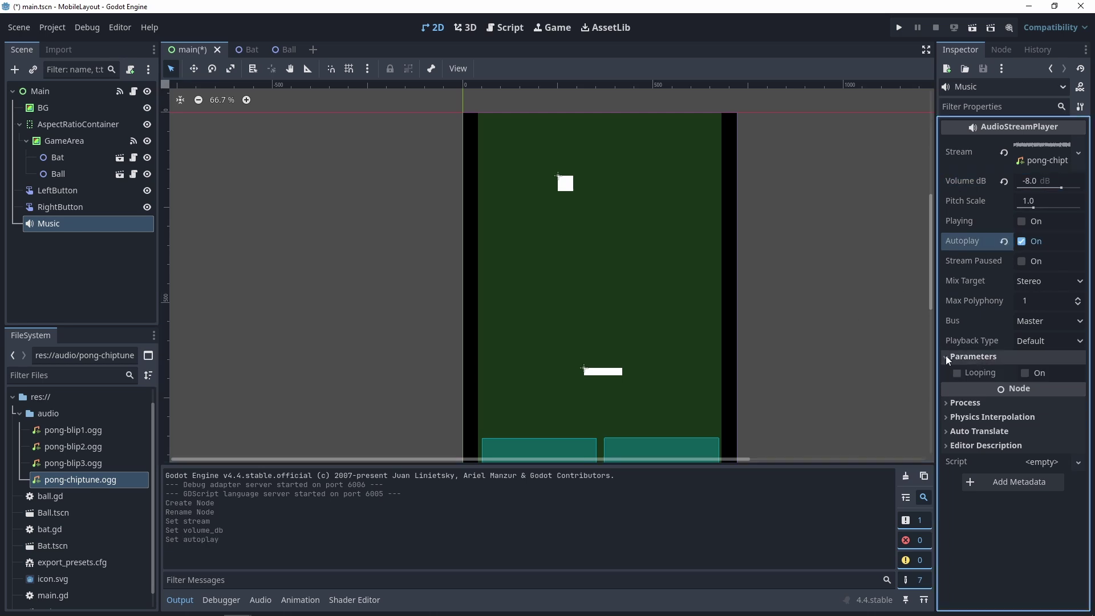
{"action": "left_click", "coordinate": [957, 372]}
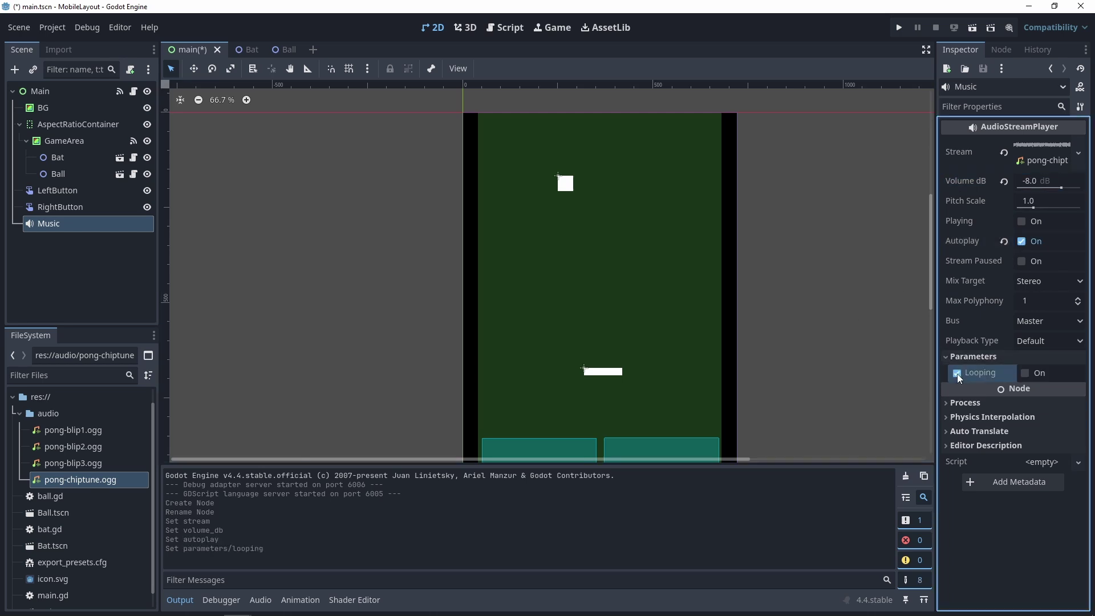
{"action": "left_click", "coordinate": [1025, 372]}
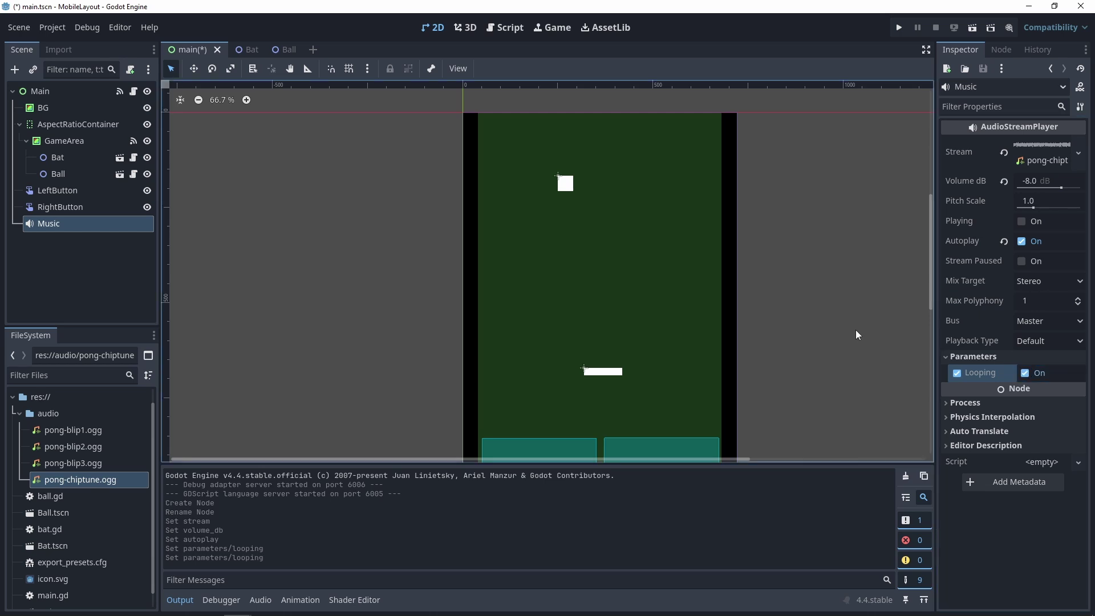
{"action": "key", "text": "ctrl+s"}
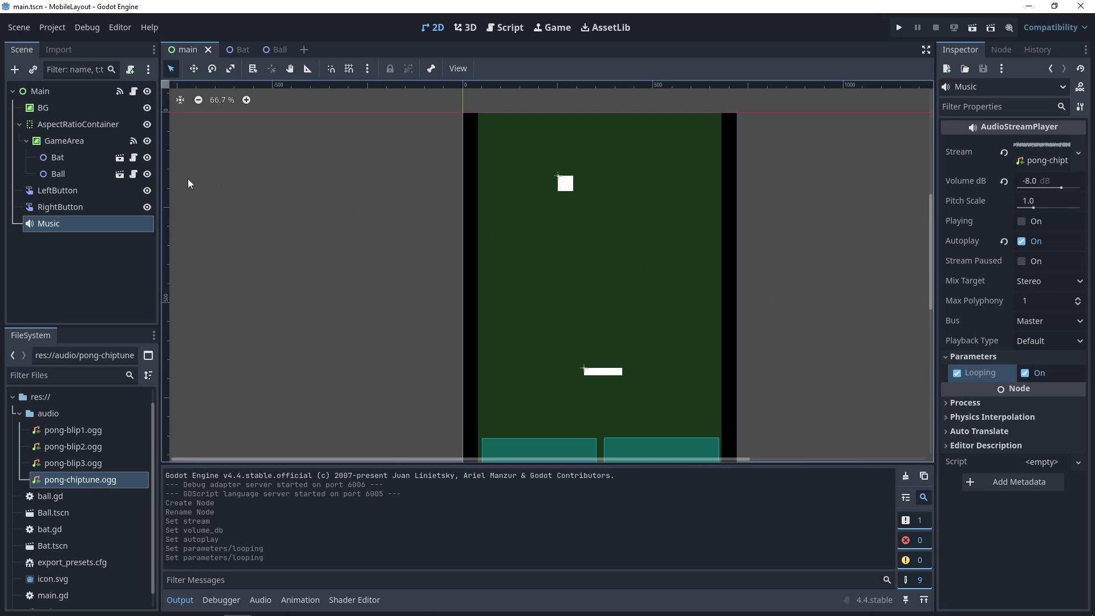
- Set Ball Move Speed to 0.5 and Bat Move Speed to 0.6, save, and open Ball.tscn
{"action": "left_click", "coordinate": [61, 174]}
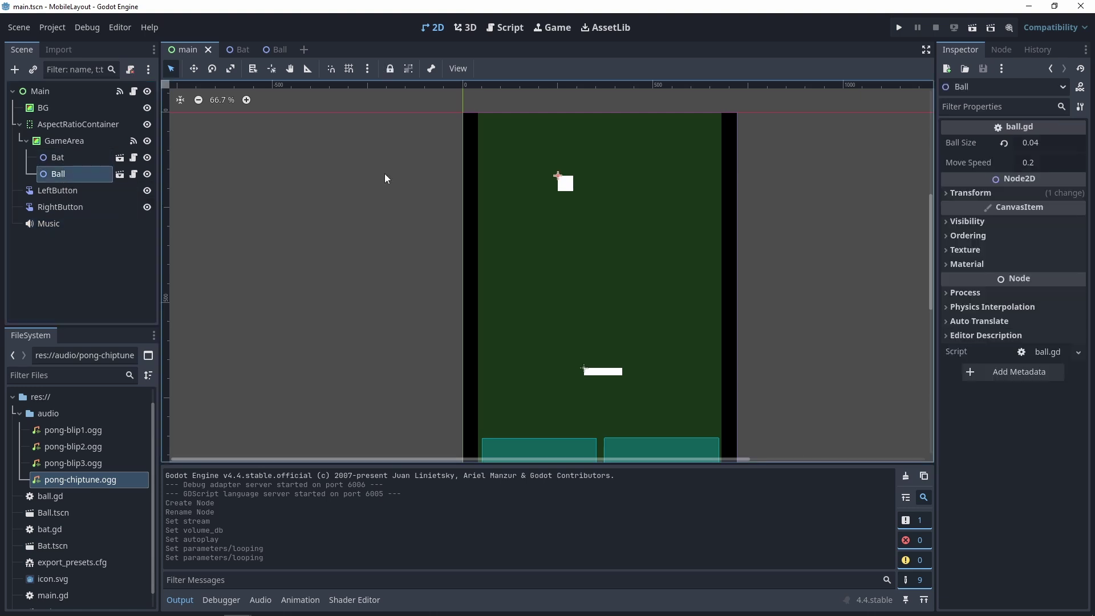
{"action": "left_click", "coordinate": [1035, 162]}
{"action": "type", "text": "0"}
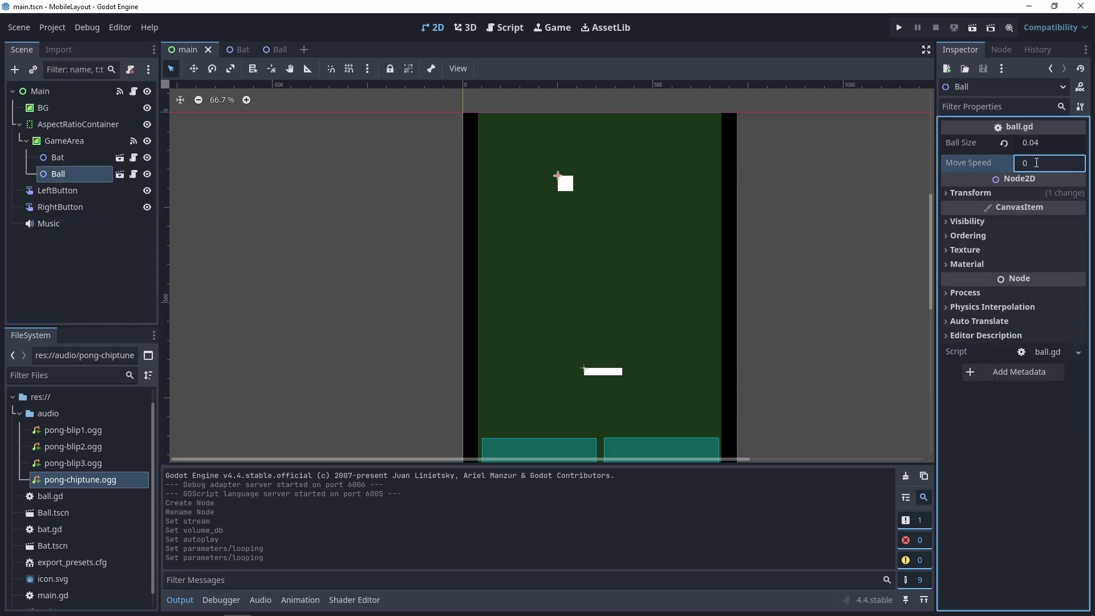
{"action": "type", "text": ".5"}
{"action": "key", "text": "Return"}
{"action": "left_click", "coordinate": [58, 158]}
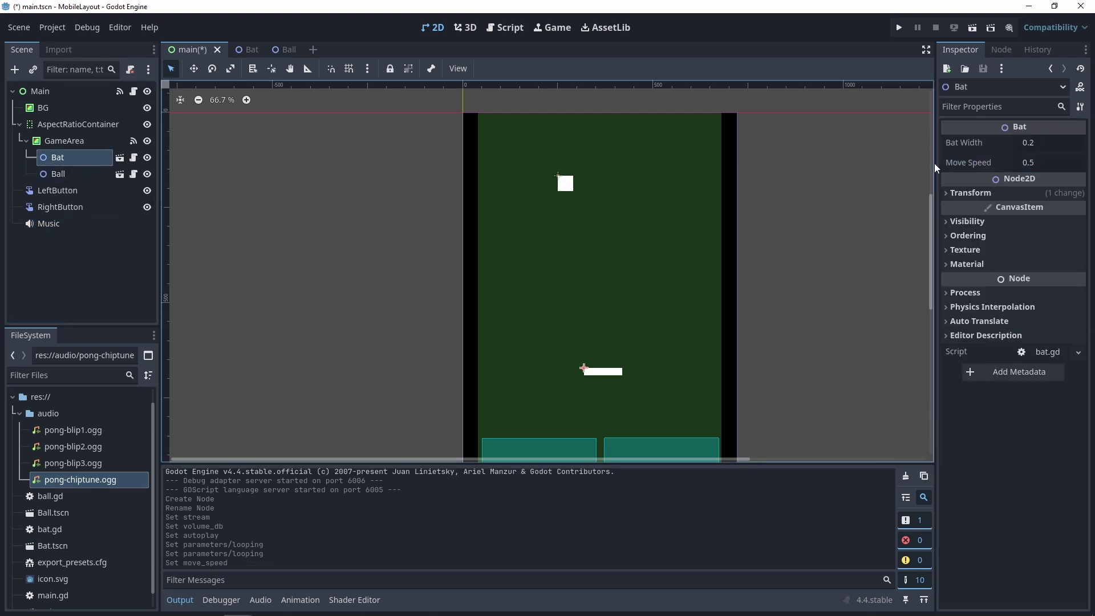
{"action": "left_click", "coordinate": [1053, 163]}
{"action": "type", "text": "0.6"}
{"action": "key", "text": "Return"}
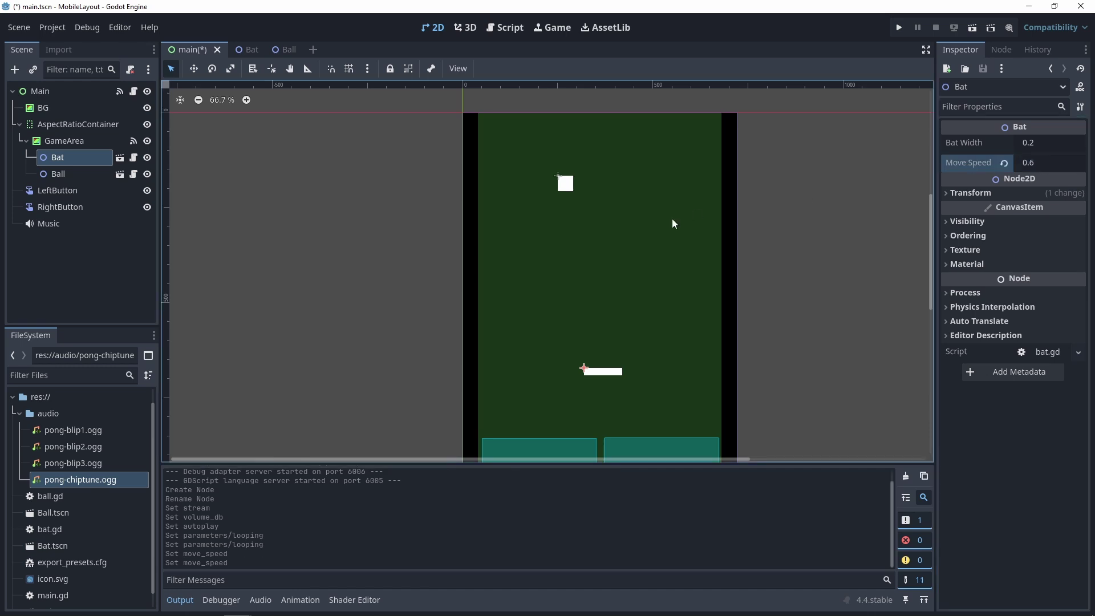
{"action": "key", "text": "ctrl+s"}
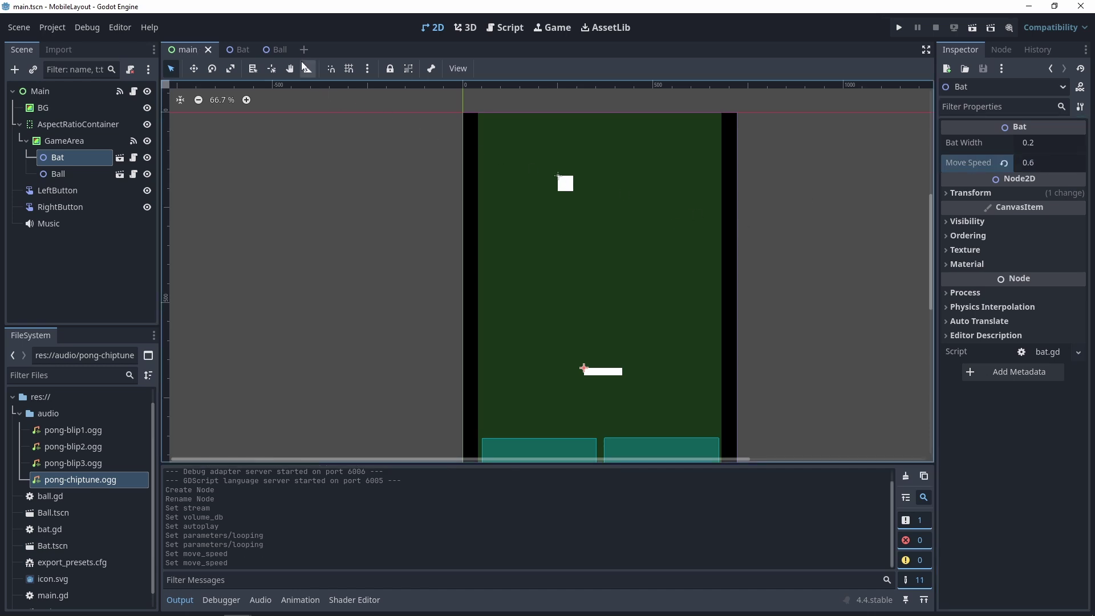
{"action": "left_click", "coordinate": [282, 50]}
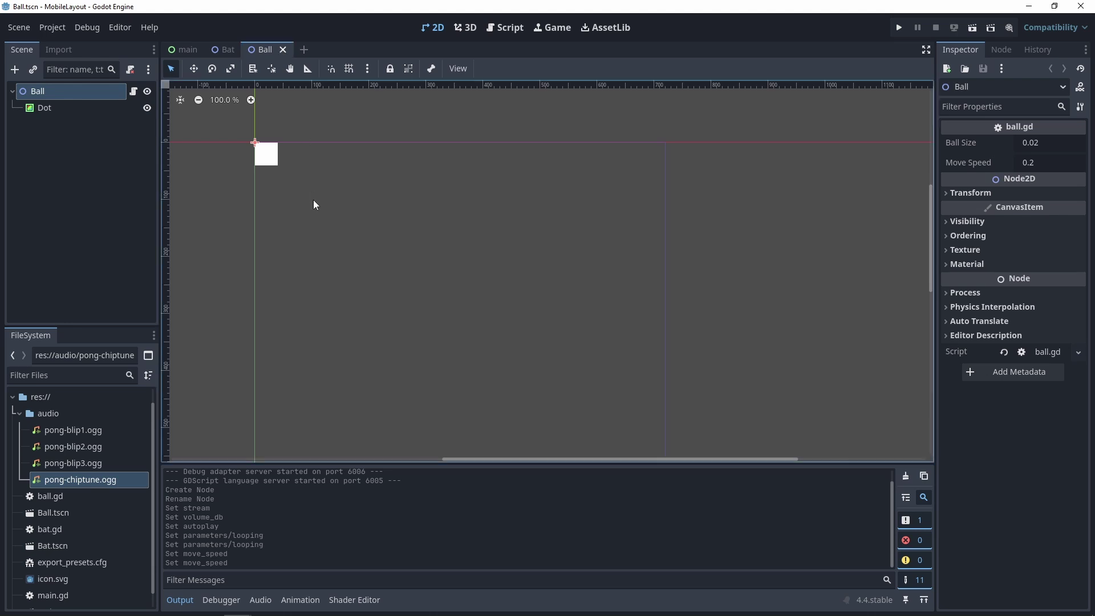
- Add an AudioStreamPlayer named Sfx under Ball with Volume dB set to -6
{"action": "right_click", "coordinate": [81, 93]}
{"action": "left_click", "coordinate": [114, 124]}
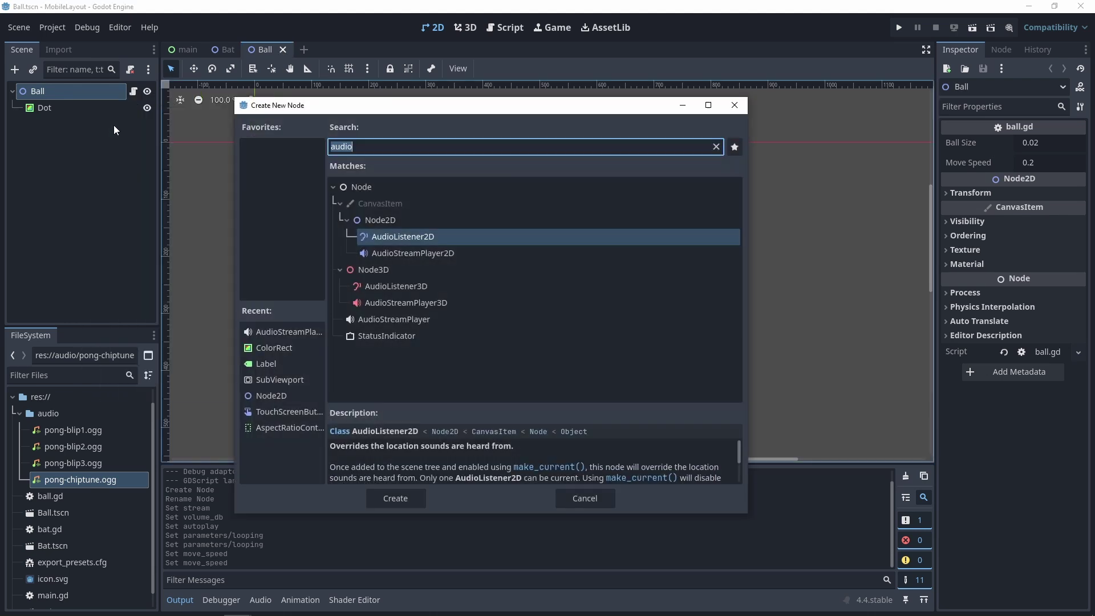
{"action": "left_click", "coordinate": [403, 320]}
{"action": "left_click", "coordinate": [401, 496]}
{"action": "key", "text": "F2"}
{"action": "type", "text": "Sfx"}
{"action": "key", "text": "Return"}
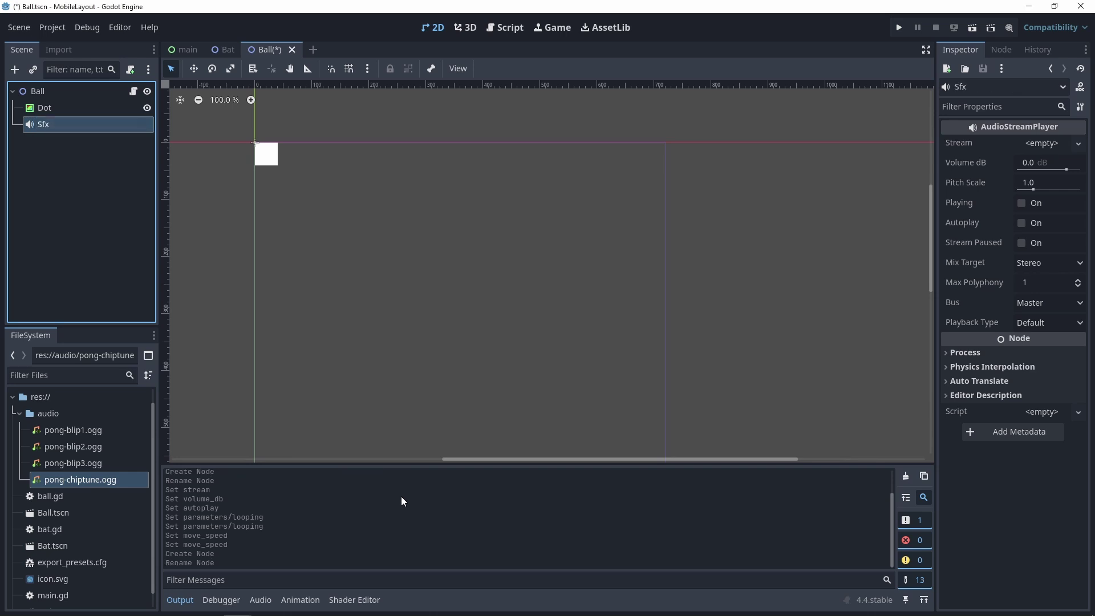
{"action": "left_click", "coordinate": [1037, 164]}
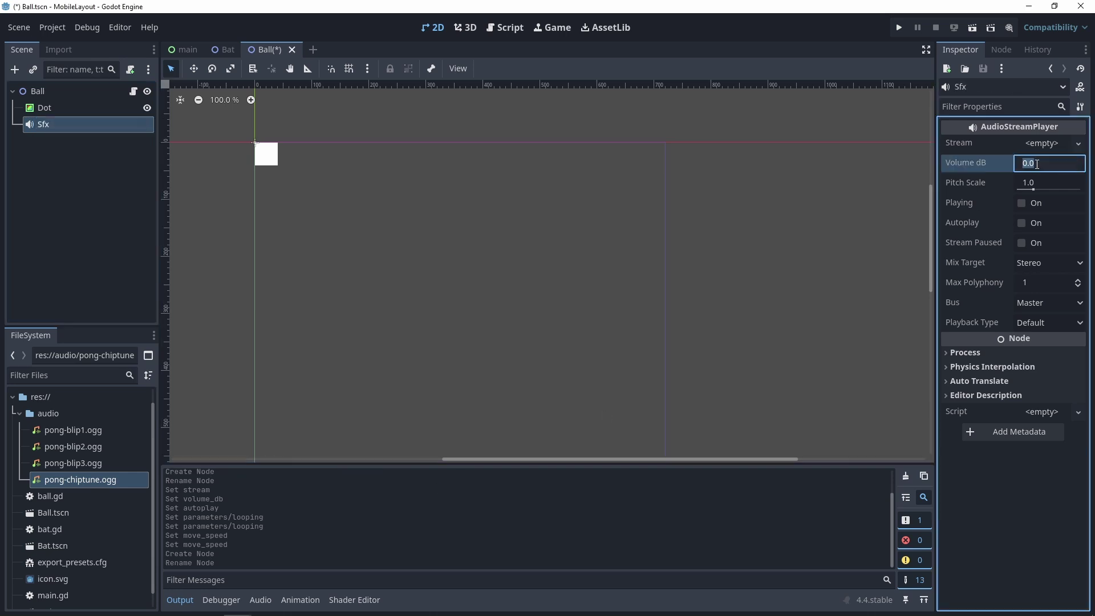
{"action": "type", "text": "-6"}
{"action": "key", "text": "Return"}
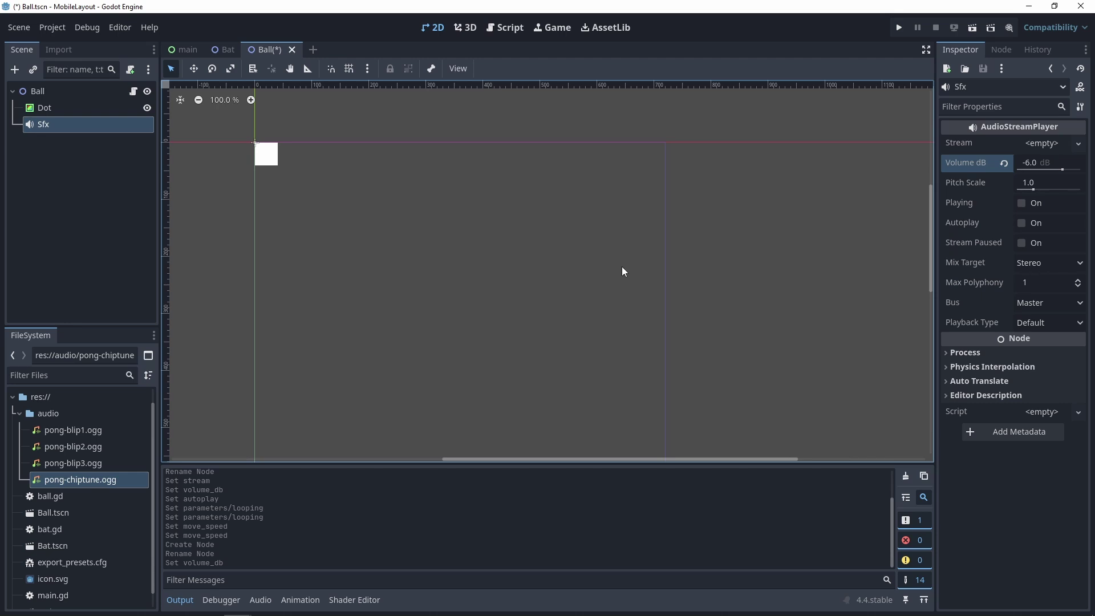
{"action": "left_click", "coordinate": [505, 29]}
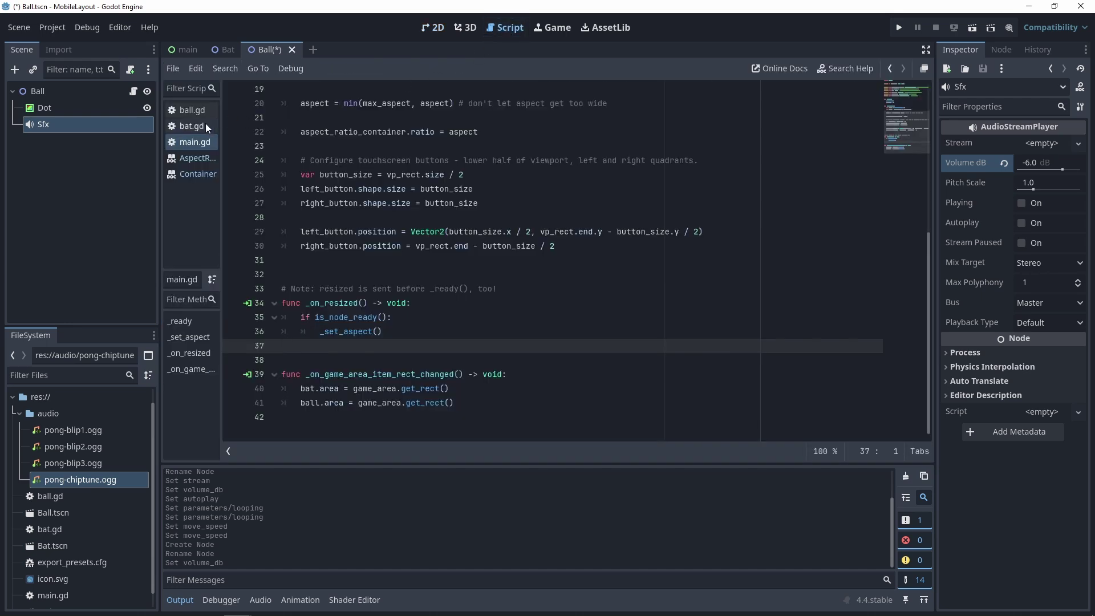
{"action": "left_click", "coordinate": [190, 111]}
{"action": "scroll", "coordinate": [569, 229], "scroll_direction": "up", "scroll_amount": 2}
{"action": "left_click_drag", "start_coordinate": [49, 124], "coordinate": [312, 172], "text": "ctrl"}
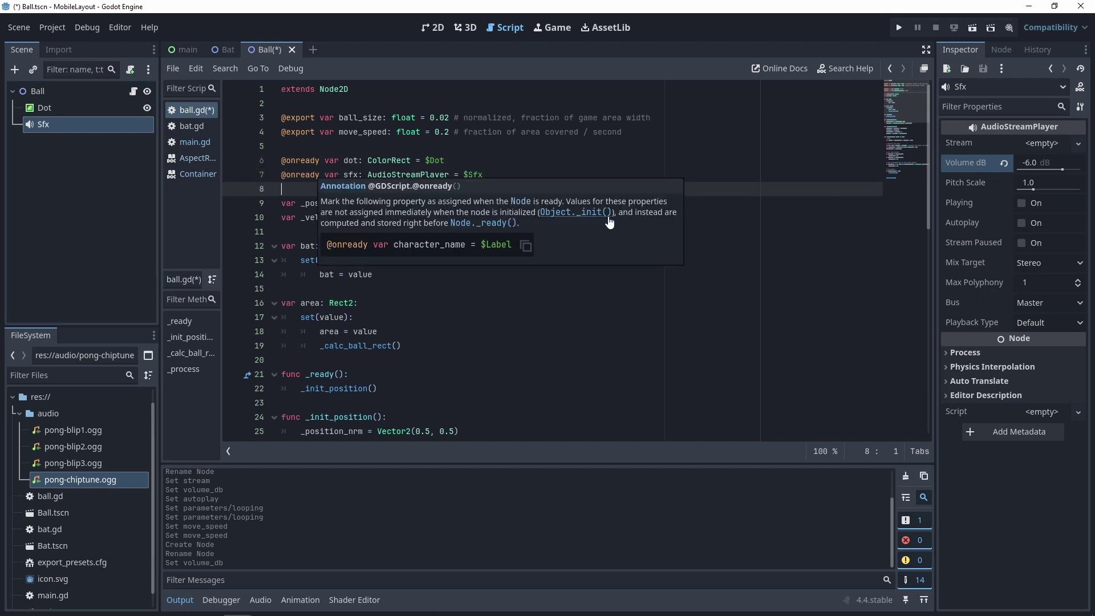
{"action": "key", "text": "Return"}
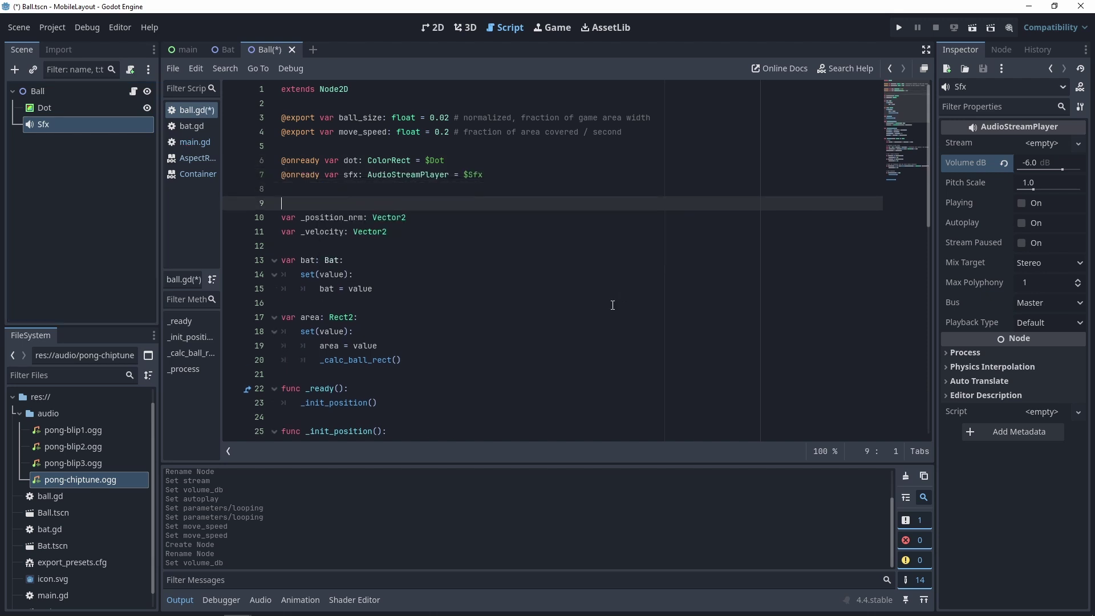
- Add preload constants PONG_BLIP_1–3 for pong-blip1, pong-blip2 and pong-blip3.ogg
{"action": "left_click", "coordinate": [85, 430]}
{"action": "left_click", "coordinate": [87, 467], "text": "shift"}
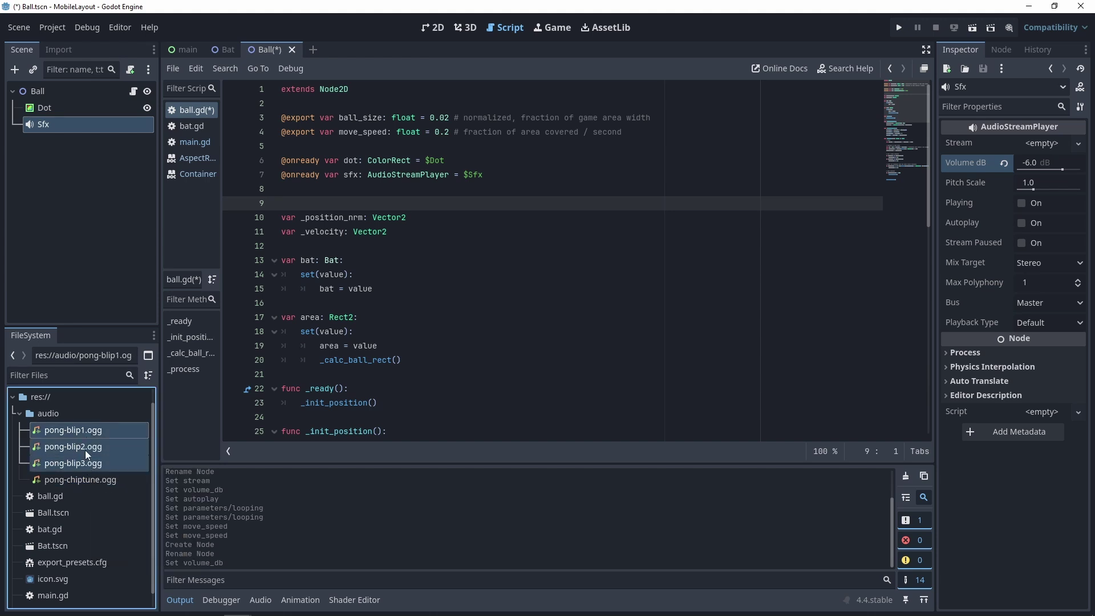
{"action": "left_click_drag", "start_coordinate": [85, 449], "coordinate": [285, 200]}
{"action": "key", "text": "Return"}
{"action": "key", "text": "Return"}
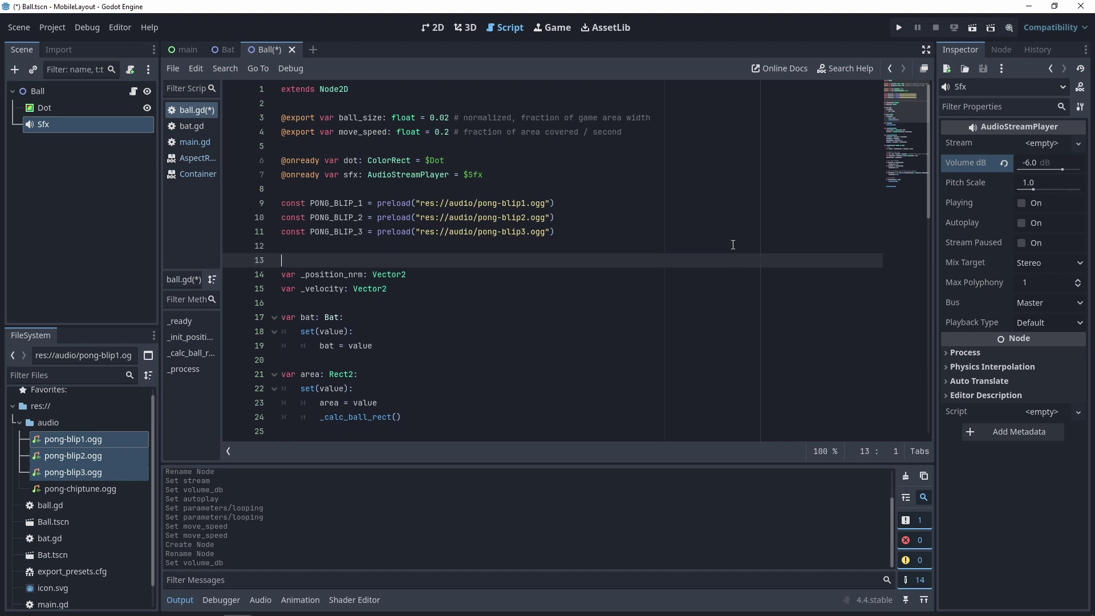
{"action": "key", "text": "Down"}
{"action": "key", "text": "Down"}
{"action": "key", "text": "Down"}
{"action": "key", "text": "Down"}
{"action": "key", "text": "Down"}
{"action": "key", "text": "Down"}
{"action": "key", "text": "Down"}
{"action": "key", "text": "Down"}
{"action": "key", "text": "Down"}
{"action": "key", "text": "Down"}
{"action": "key", "text": "Down"}
{"action": "key", "text": "Down"}
{"action": "key", "text": "Down"}
{"action": "key", "text": "Down"}
{"action": "key", "text": "Down"}
{"action": "key", "text": "Down"}
{"action": "key", "text": "Down"}
{"action": "key", "text": "Down"}
{"action": "key", "text": "Down"}
{"action": "key", "text": "Down"}
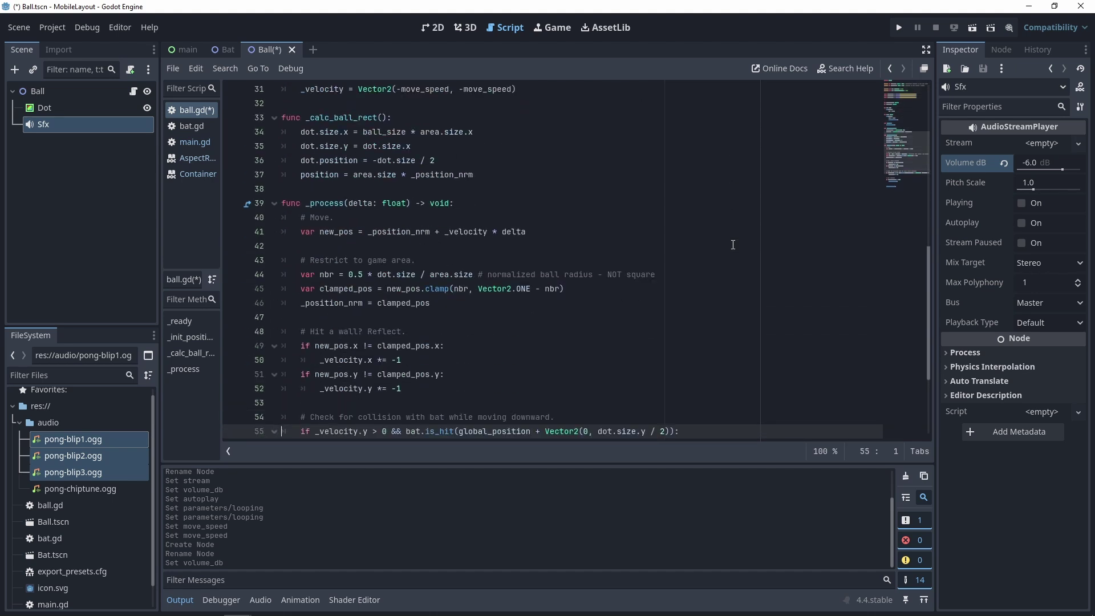
- Write a play_sfx(sound: AudioStream) function that sets sfx.stream and calls sfx.play()
{"action": "type", "text": "func play_sfx"}
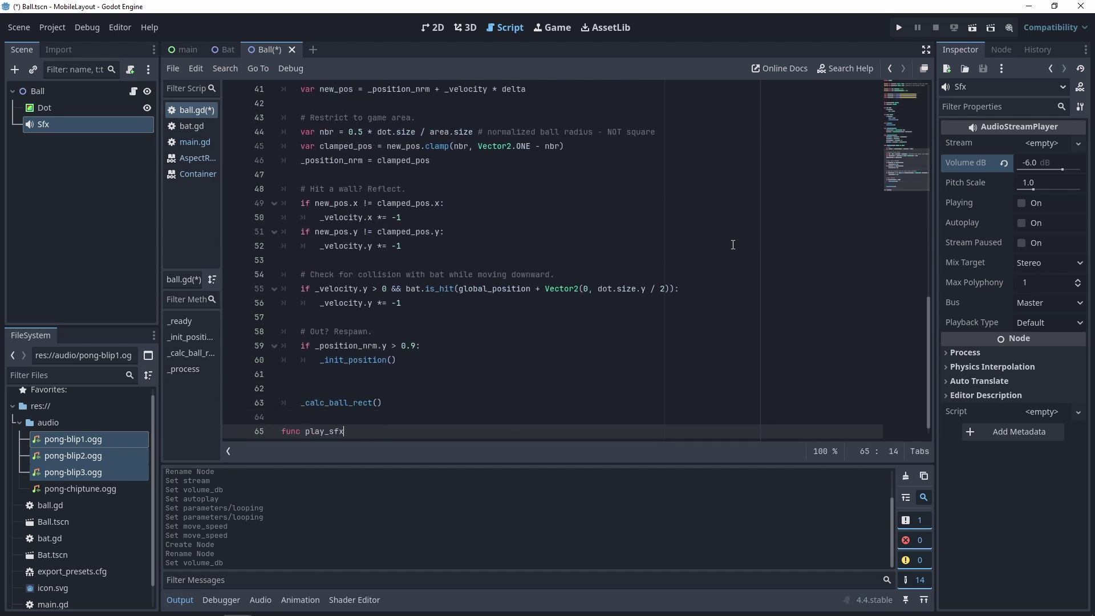
{"action": "type", "text": "(sound: AudioStream):"}
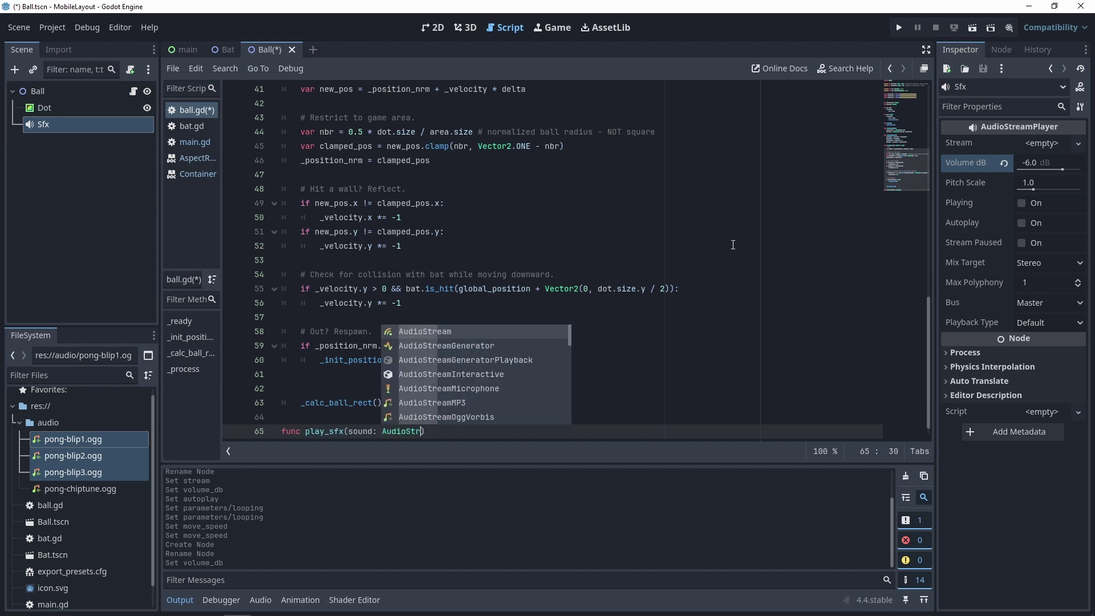
{"action": "key", "text": "Return"}
{"action": "type", "text": "sfx.stream = sound"}
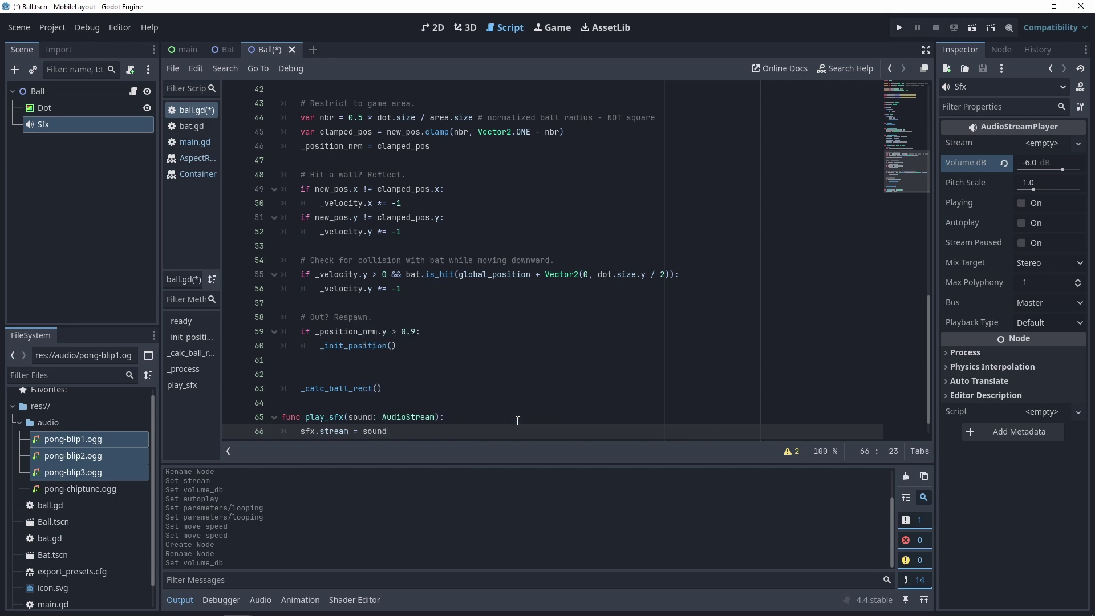
{"action": "key", "text": "Return"}
{"action": "type", "text": "sfx.play"}
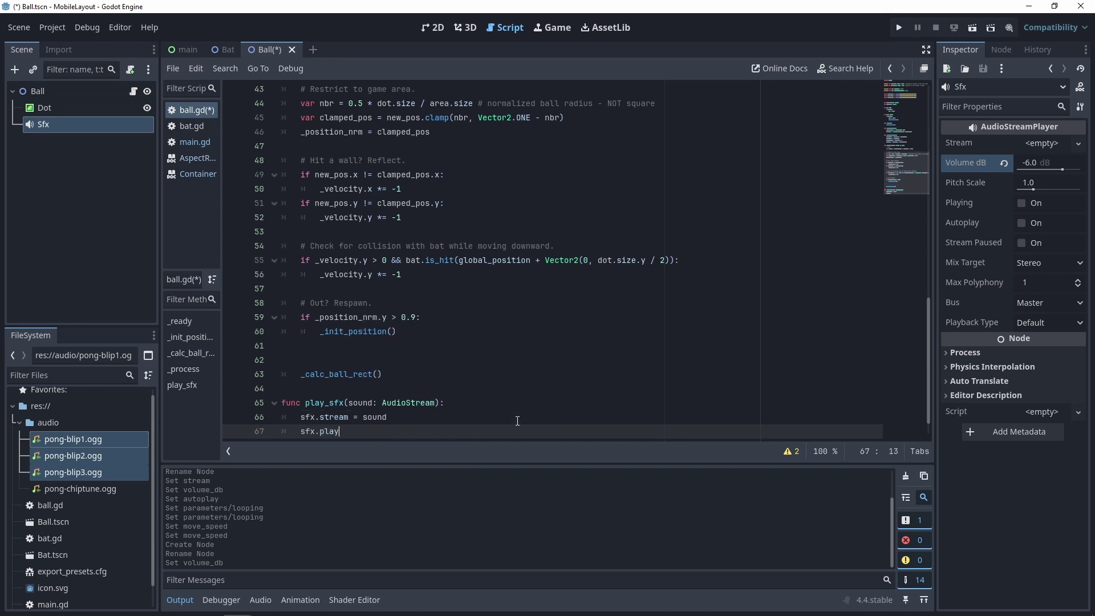
{"action": "key", "text": "Return"}
{"action": "key", "text": "Return"}
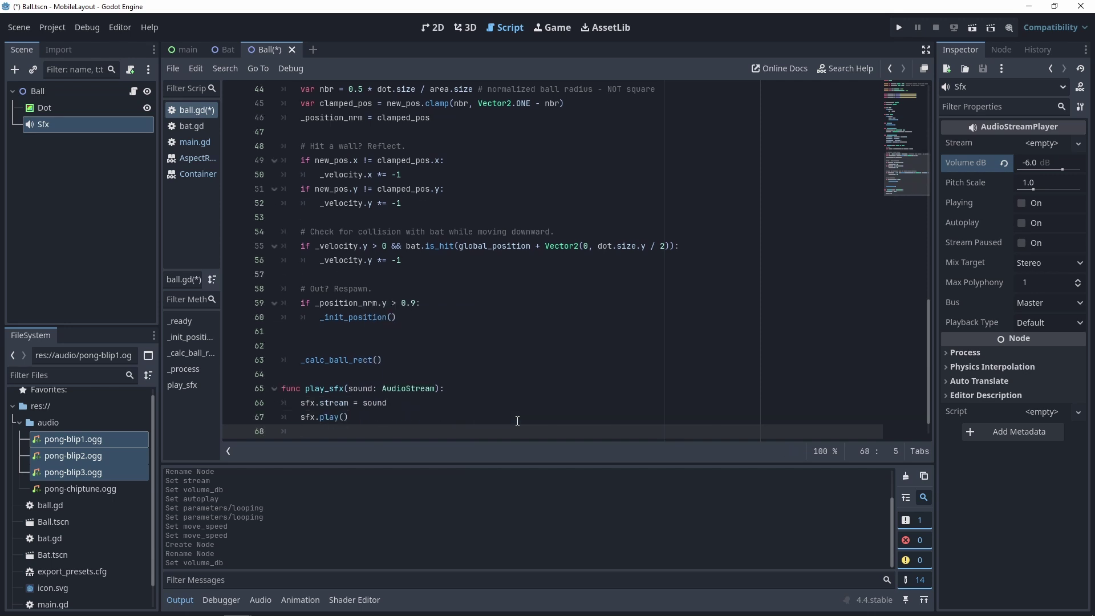
- Call play_sfx(PONG_BLIP_1) after both the x and y wall-bounce reflections
{"action": "key", "text": "Up"}
{"action": "key", "text": "Up"}
{"action": "key", "text": "Up"}
{"action": "key", "text": "Up"}
{"action": "key", "text": "Up"}
{"action": "key", "text": "Up"}
{"action": "key", "text": "Up"}
{"action": "key", "text": "Up"}
{"action": "key", "text": "Up"}
{"action": "key", "text": "Up"}
{"action": "key", "text": "Up"}
{"action": "key", "text": "Up"}
{"action": "key", "text": "Up"}
{"action": "key", "text": "Up"}
{"action": "key", "text": "Up"}
{"action": "key", "text": "Up"}
{"action": "key", "text": "Up"}
{"action": "key", "text": "Up"}
{"action": "key", "text": "End"}
{"action": "key", "text": "Return"}
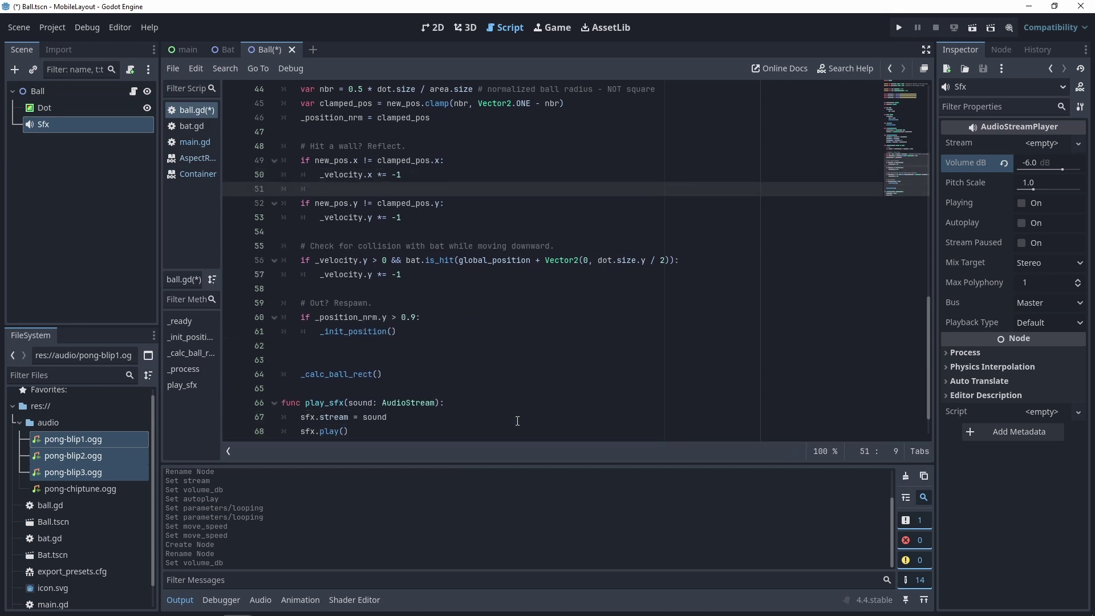
{"action": "type", "text": "play_sfx(PONG"}
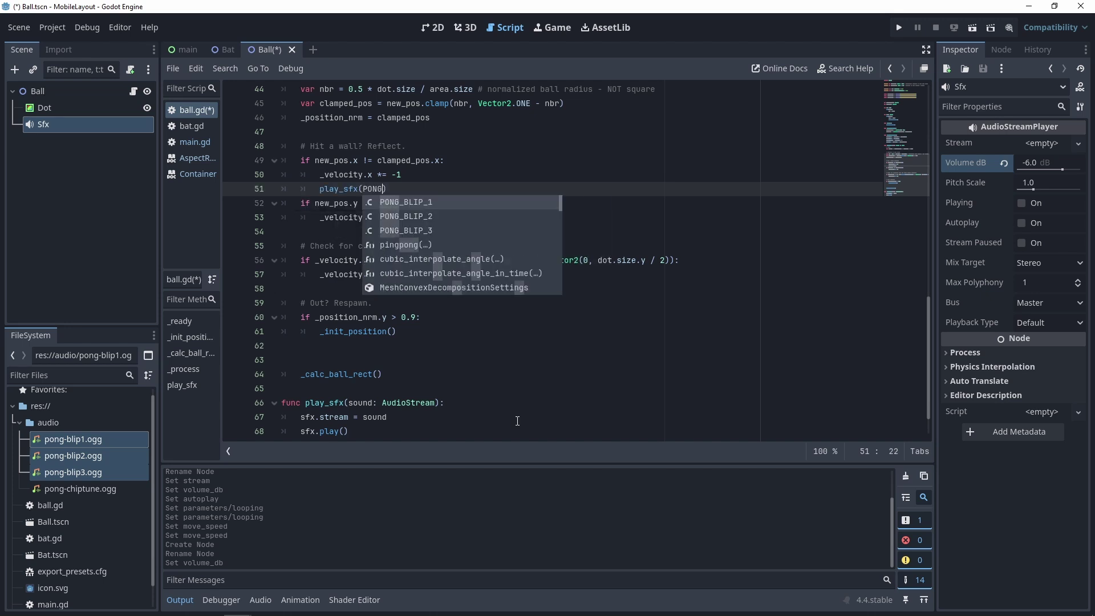
{"action": "key", "text": "Down"}
{"action": "key", "text": "Up"}
{"action": "key", "text": "Return"}
{"action": "key", "text": "Return"}
{"action": "key", "text": "Up"}
{"action": "key", "text": "shift+End"}
{"action": "key", "text": "ctrl+c"}
{"action": "key", "text": "Down"}
{"action": "key", "text": "Down"}
{"action": "key", "text": "Down"}
{"action": "key", "text": "Down"}
{"action": "key", "text": "ctrl+v"}
{"action": "key", "text": "Home"}
{"action": "key", "text": "Tab"}
{"action": "key", "text": "Tab"}
{"action": "key", "text": "End"}
{"action": "key", "text": "Return"}
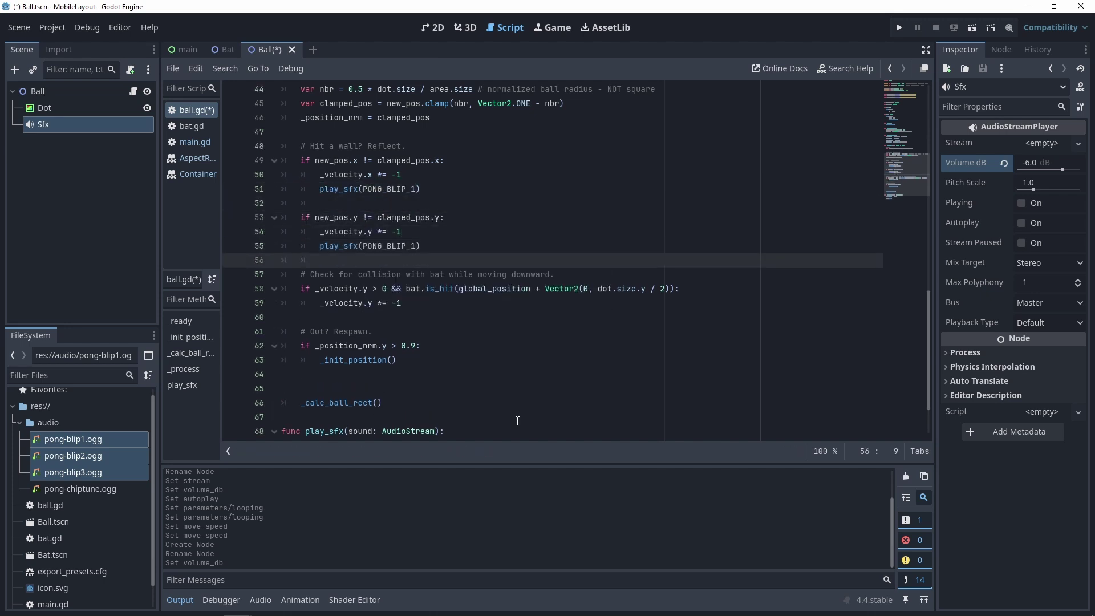
- Play PONG_BLIP_2 on bat hits and PONG_BLIP_3 after respawn, then save
{"action": "key", "text": "Down"}
{"action": "key", "text": "Down"}
{"action": "key", "text": "Down"}
{"action": "key", "text": "Down"}
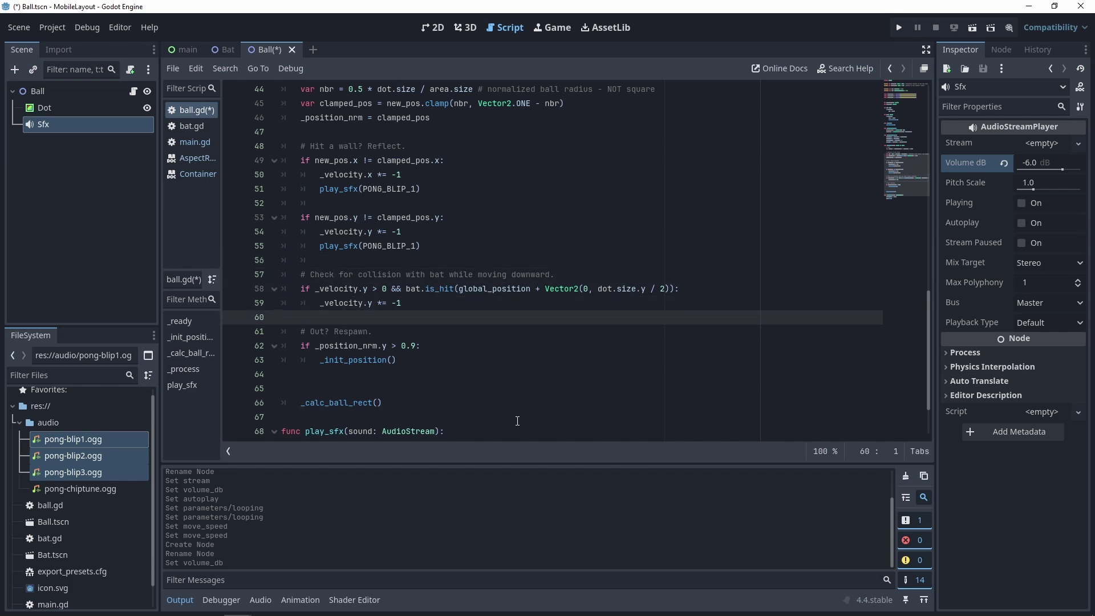
{"action": "key", "text": "ctrl+v"}
{"action": "key", "text": "BackSpace"}
{"action": "key", "text": "BackSpace"}
{"action": "type", "text": "2)"}
{"action": "key", "text": "Return"}
{"action": "key", "text": "Down"}
{"action": "key", "text": "Down"}
{"action": "key", "text": "Down"}
{"action": "key", "text": "Down"}
{"action": "key", "text": "Tab"}
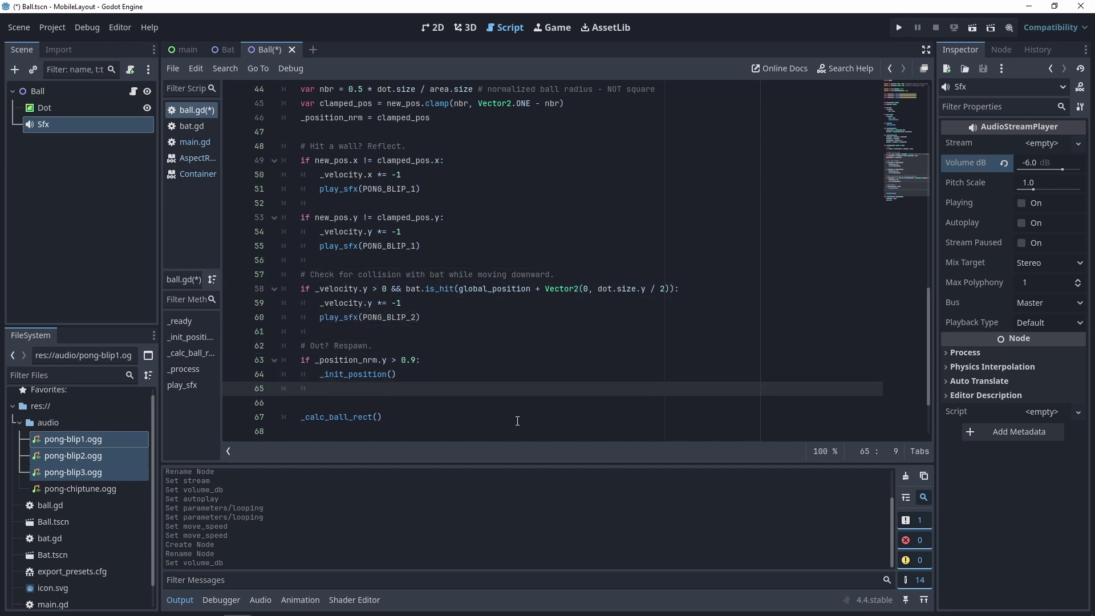
{"action": "key", "text": "ctrl+v"}
{"action": "key", "text": "Left"}
{"action": "key", "text": "Down"}
{"action": "key", "text": "ctrl+s"}
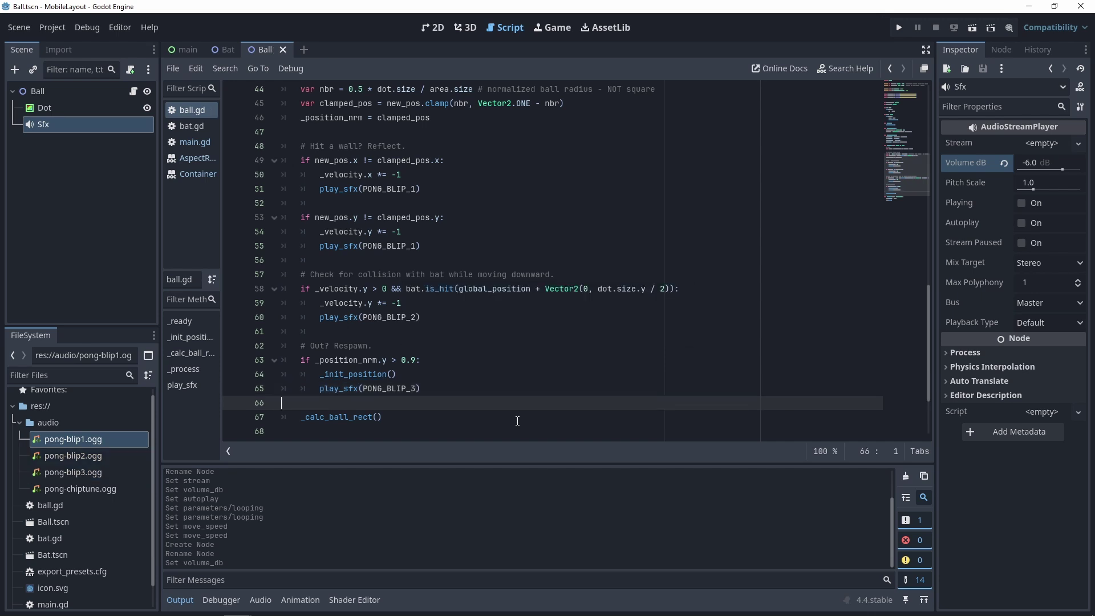
{"action": "left_click", "coordinate": [1029, 322]}
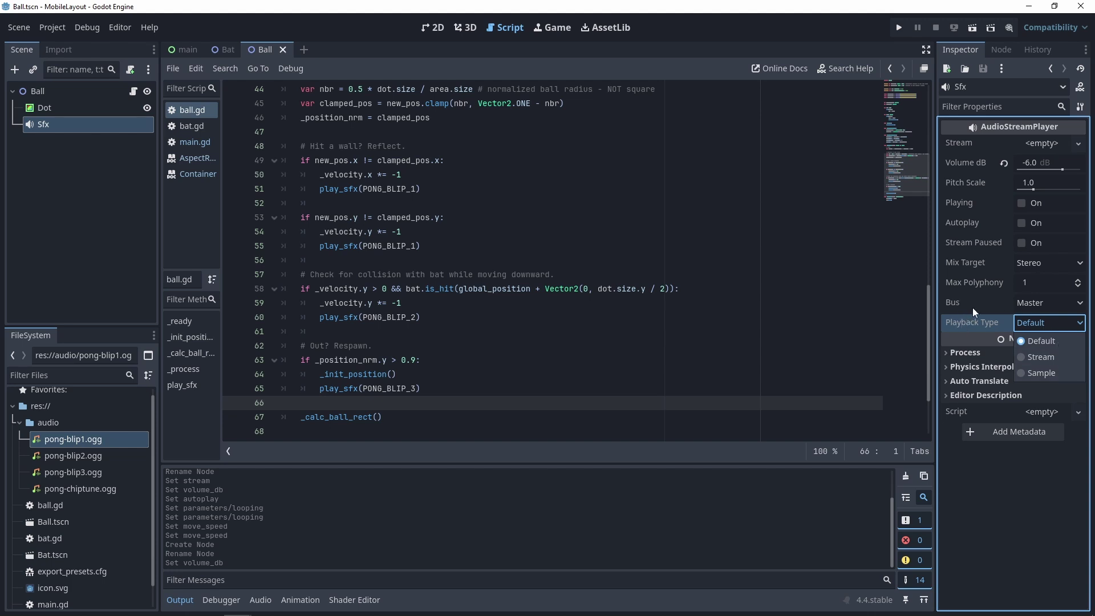
{"action": "left_click", "coordinate": [53, 29]}
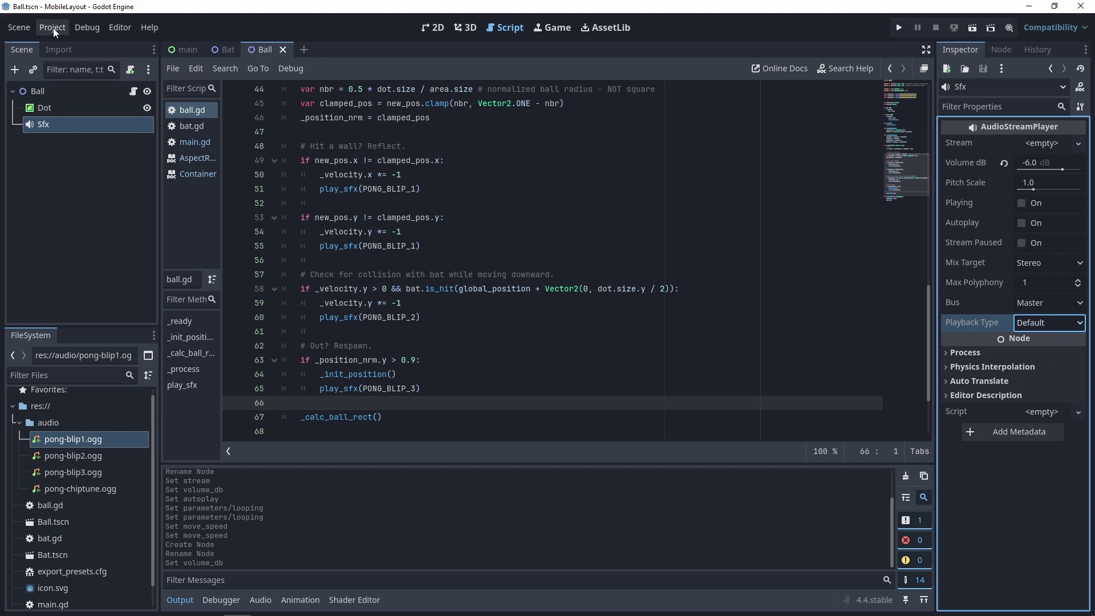
{"action": "left_click", "coordinate": [53, 28]}
{"action": "left_click", "coordinate": [71, 44]}
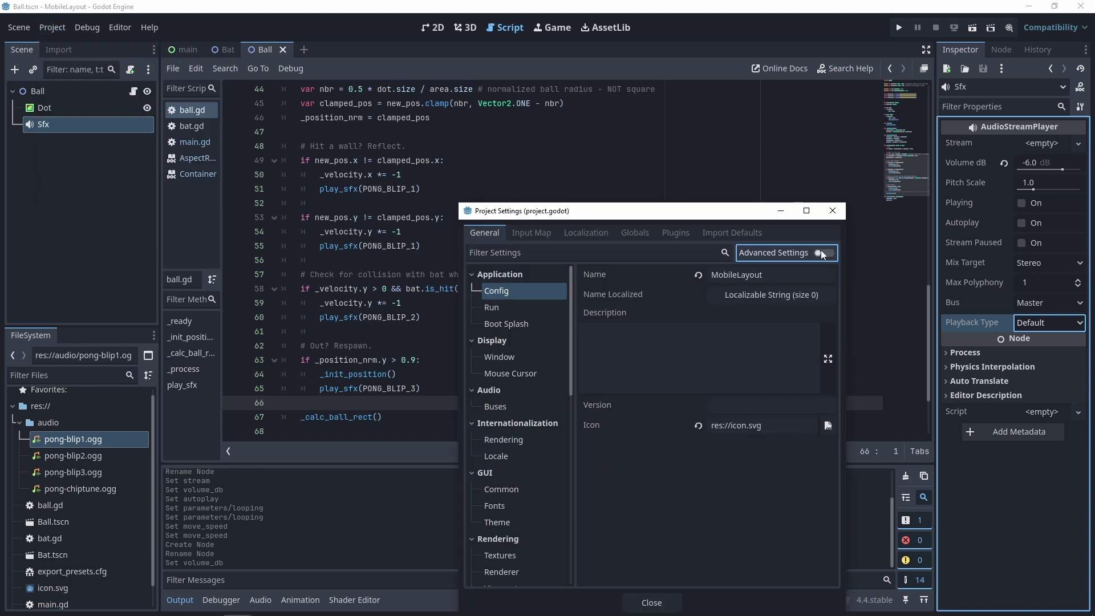
{"action": "left_click", "coordinate": [821, 253]}
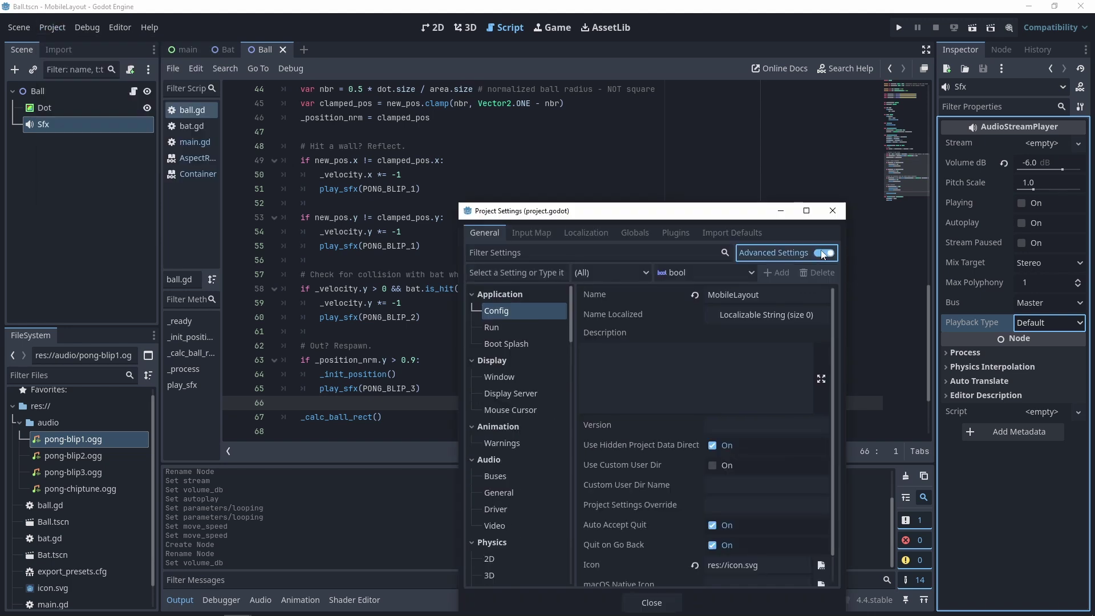
{"action": "left_click", "coordinate": [510, 494]}
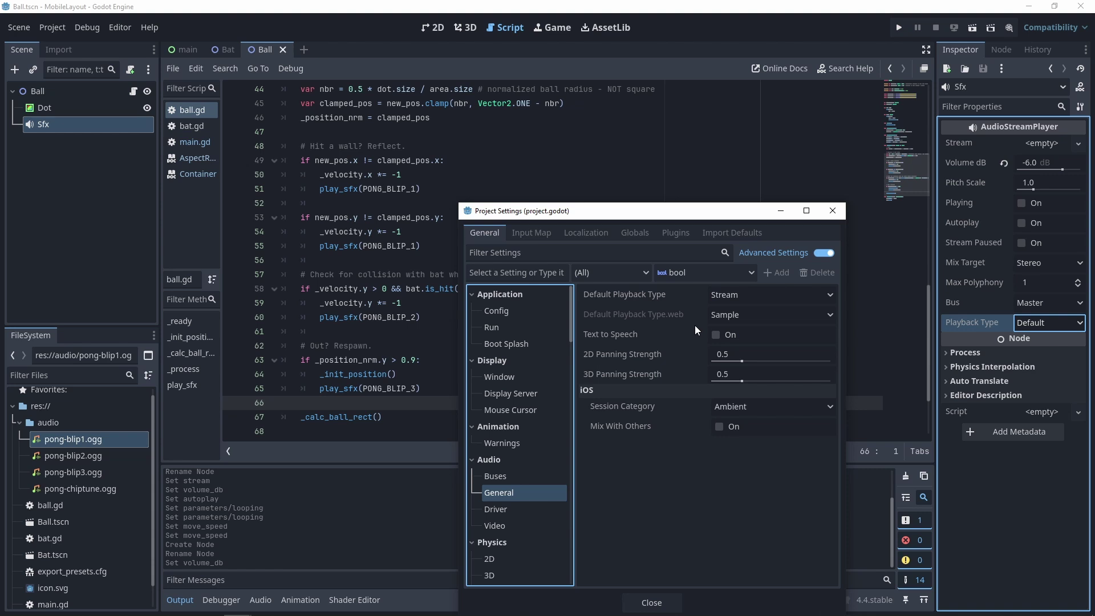
{"action": "left_click", "coordinate": [834, 212]}
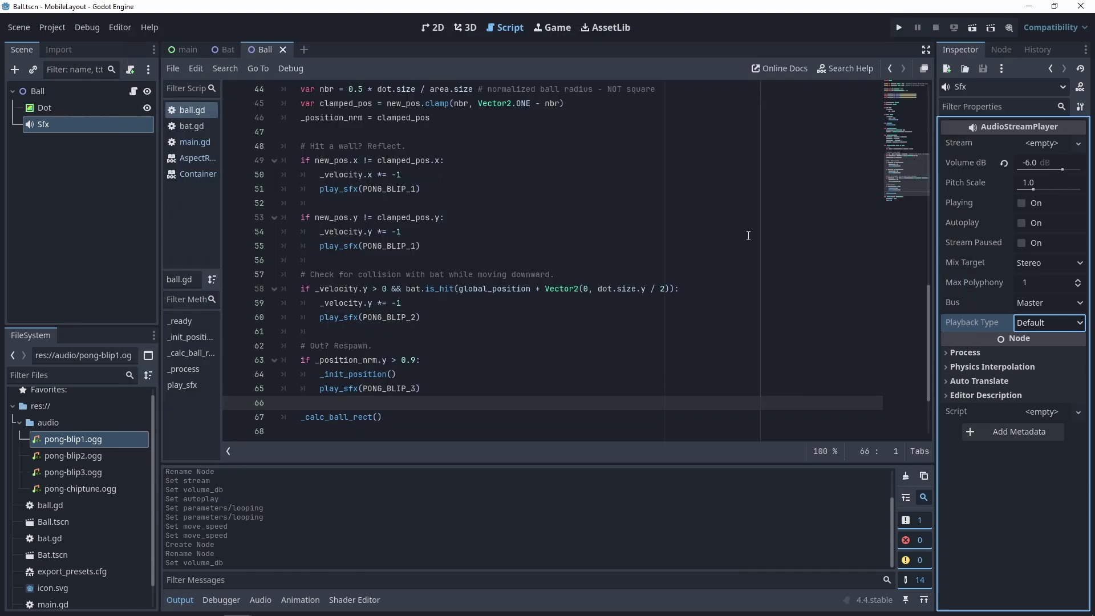
- Run the project with F5 to test the new sounds, then stop it
{"action": "key", "text": "F5"}
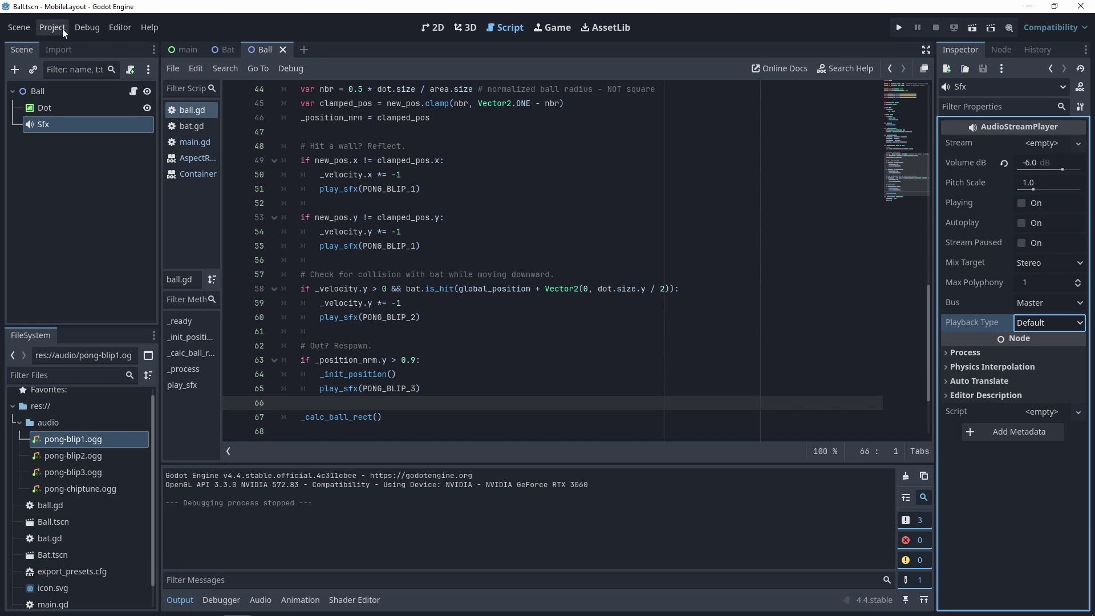
- Check the export templates from the Project Export dialog and close the template manager
{"action": "left_click", "coordinate": [62, 28]}
{"action": "left_click", "coordinate": [60, 90]}
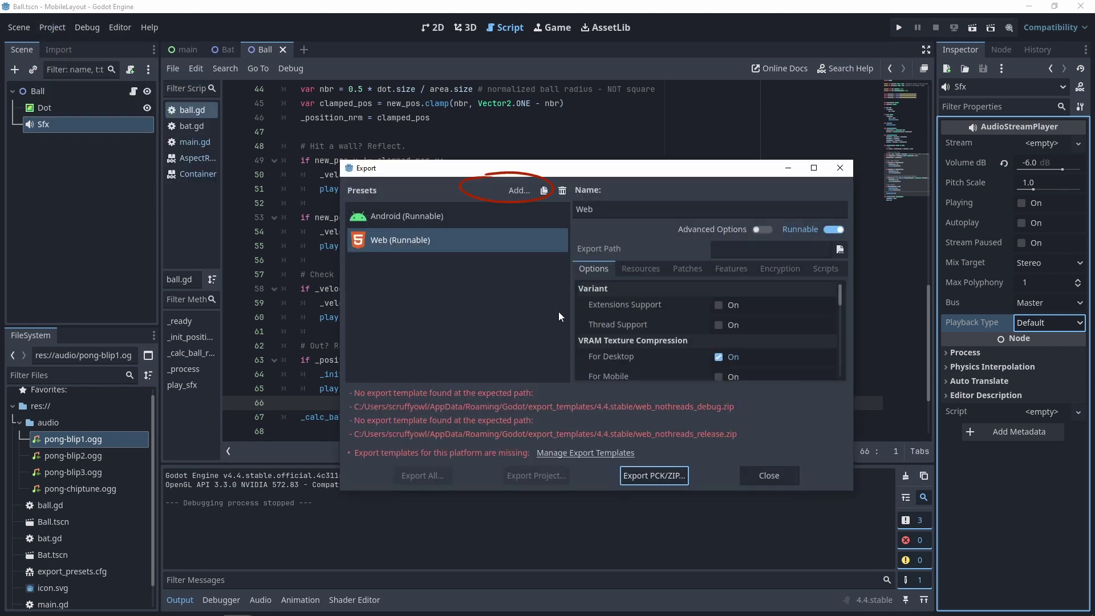
{"action": "left_click", "coordinate": [574, 453]}
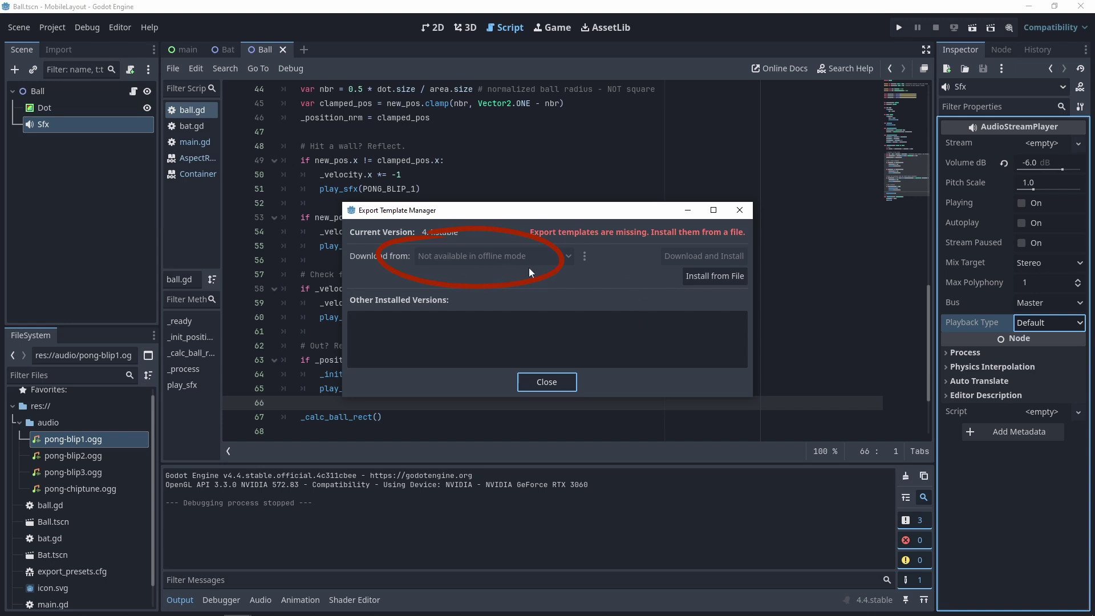
{"action": "left_click", "coordinate": [557, 381]}
- Set the editor's Network Mode to Online in Editor Settings
{"action": "left_click", "coordinate": [123, 27]}
{"action": "left_click", "coordinate": [131, 44]}
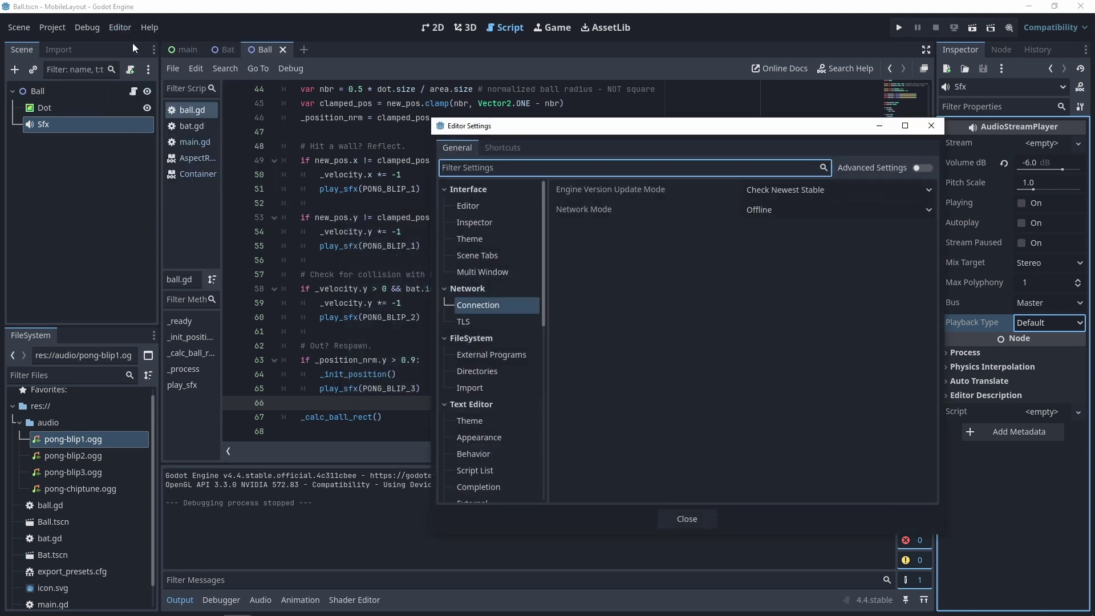
{"action": "left_click", "coordinate": [775, 208]}
{"action": "left_click", "coordinate": [761, 245]}
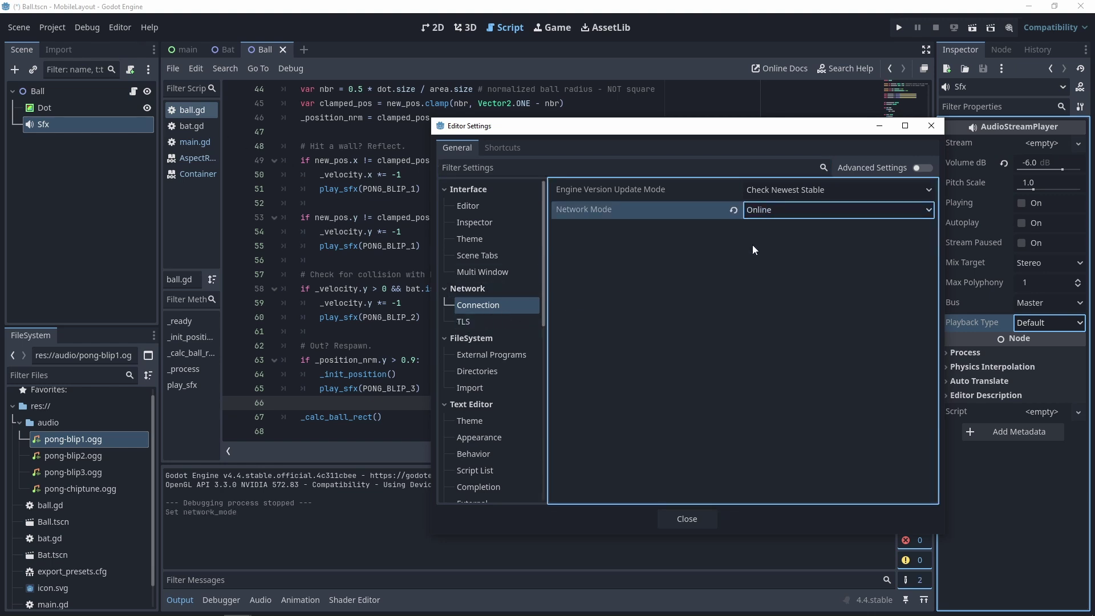
{"action": "left_click", "coordinate": [687, 519]}
- Start downloading and installing the export templates in the background
{"action": "left_click", "coordinate": [54, 26]}
{"action": "left_click", "coordinate": [57, 85]}
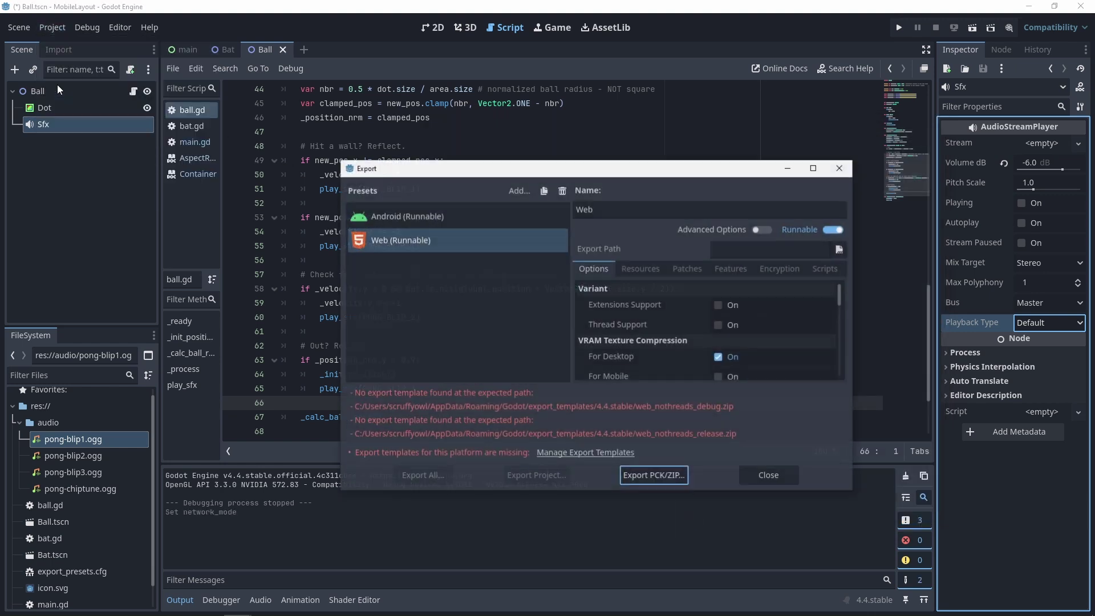
{"action": "left_click", "coordinate": [587, 453]}
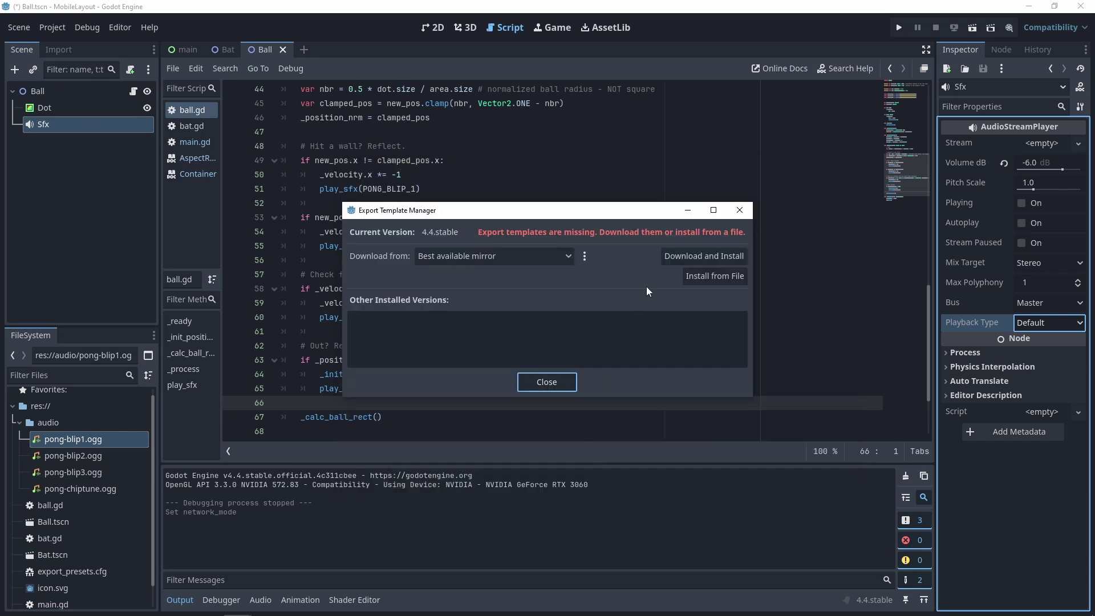
{"action": "left_click", "coordinate": [680, 255]}
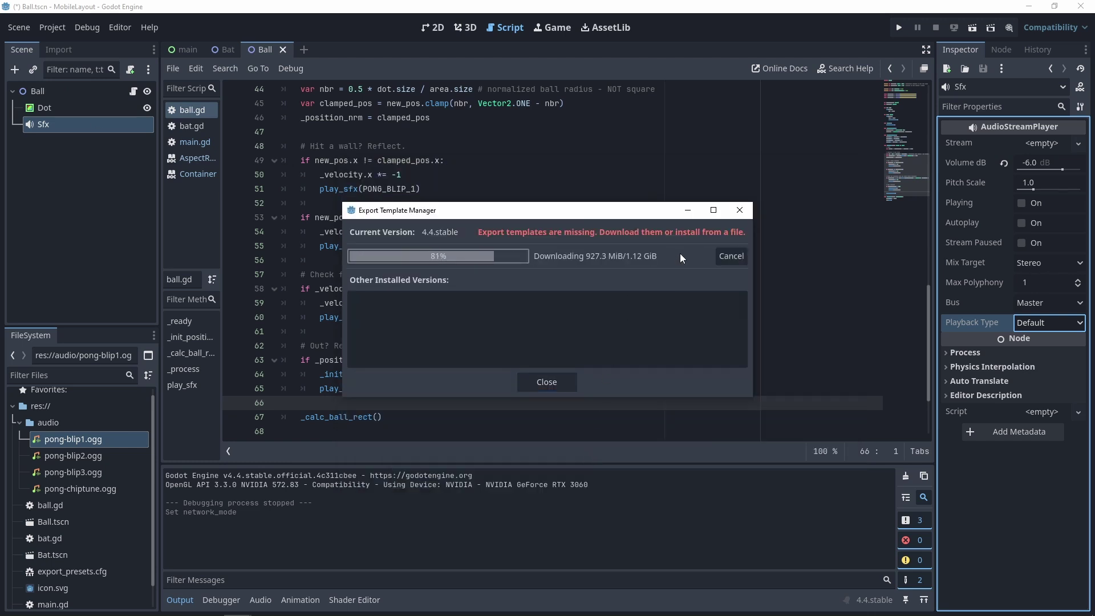
{"action": "left_click", "coordinate": [547, 382]}
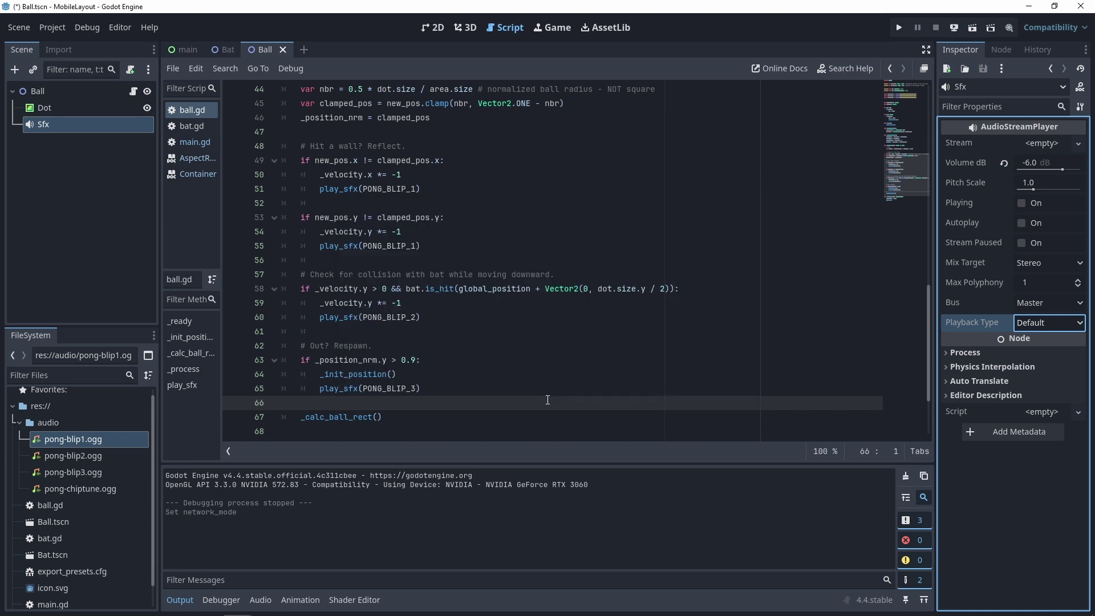
- Enable Thread Support on the Web export preset and start exporting the project
{"action": "left_click", "coordinate": [61, 25]}
{"action": "left_click", "coordinate": [67, 88]}
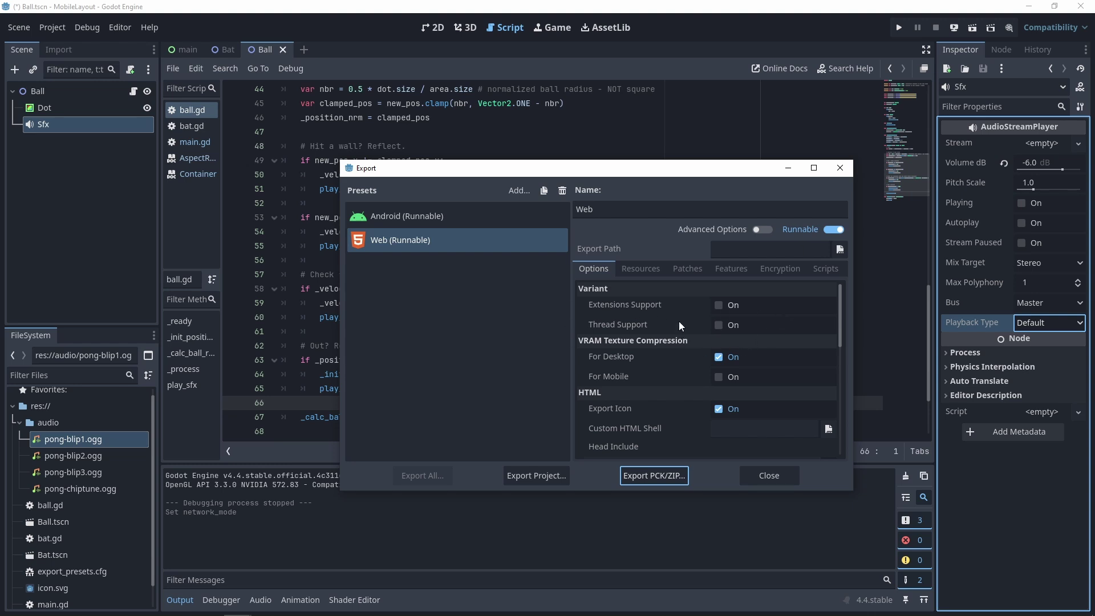
{"action": "mouse_move", "coordinate": [683, 317]}
{"action": "left_click", "coordinate": [719, 324]}
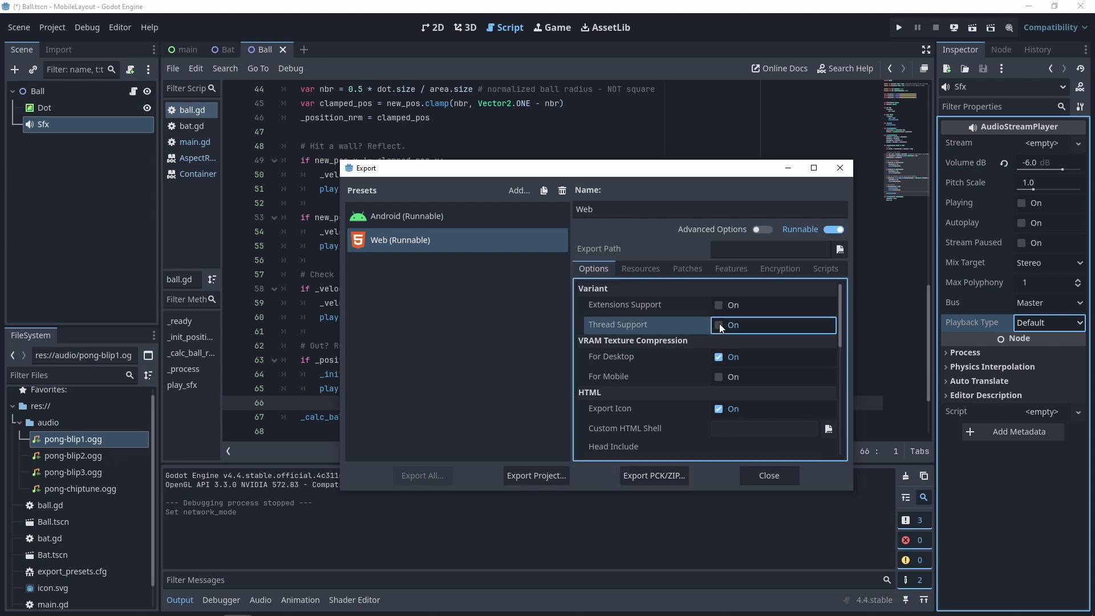
{"action": "left_click", "coordinate": [526, 476]}
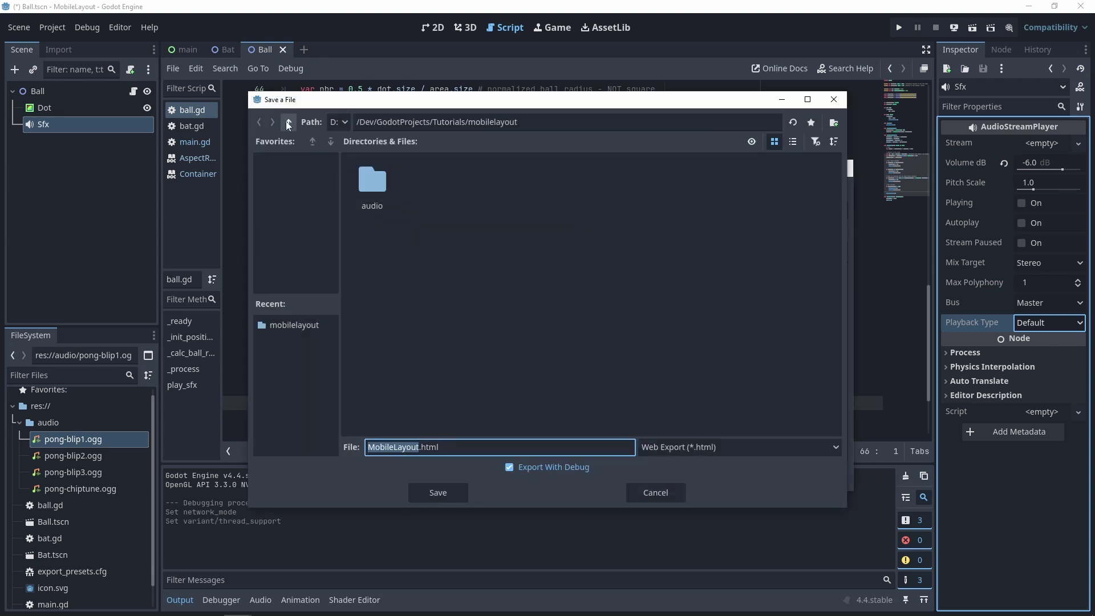
- Save the export as MobileLayout.html in a new Build_Web folder and open it
{"action": "left_click", "coordinate": [288, 122]}
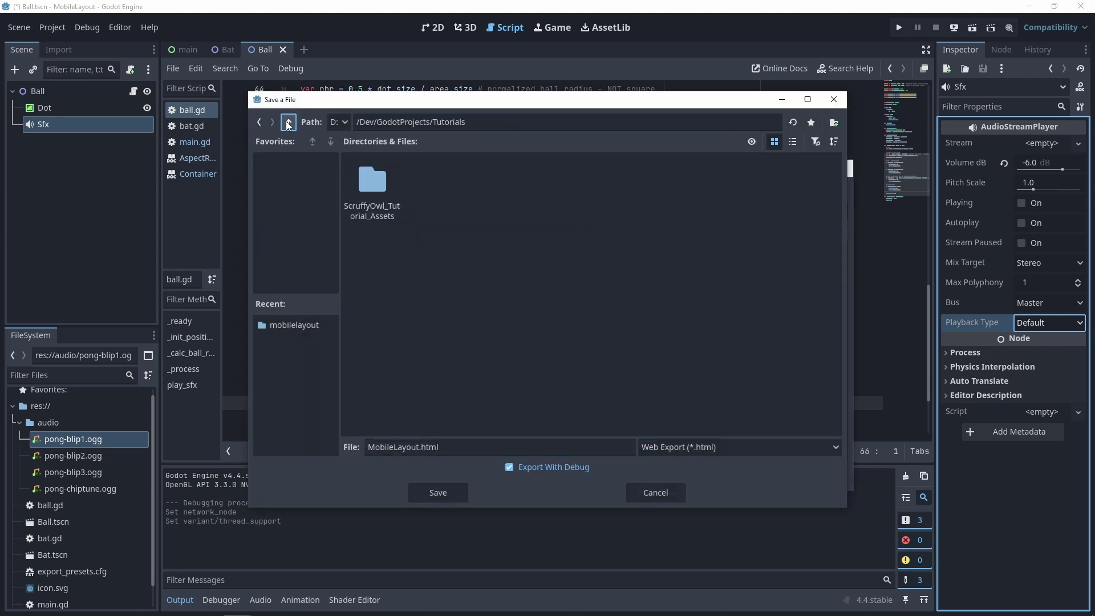
{"action": "right_click", "coordinate": [461, 246]}
{"action": "left_click", "coordinate": [479, 250]}
{"action": "type", "text": "Build_Web"}
{"action": "left_click", "coordinate": [518, 331]}
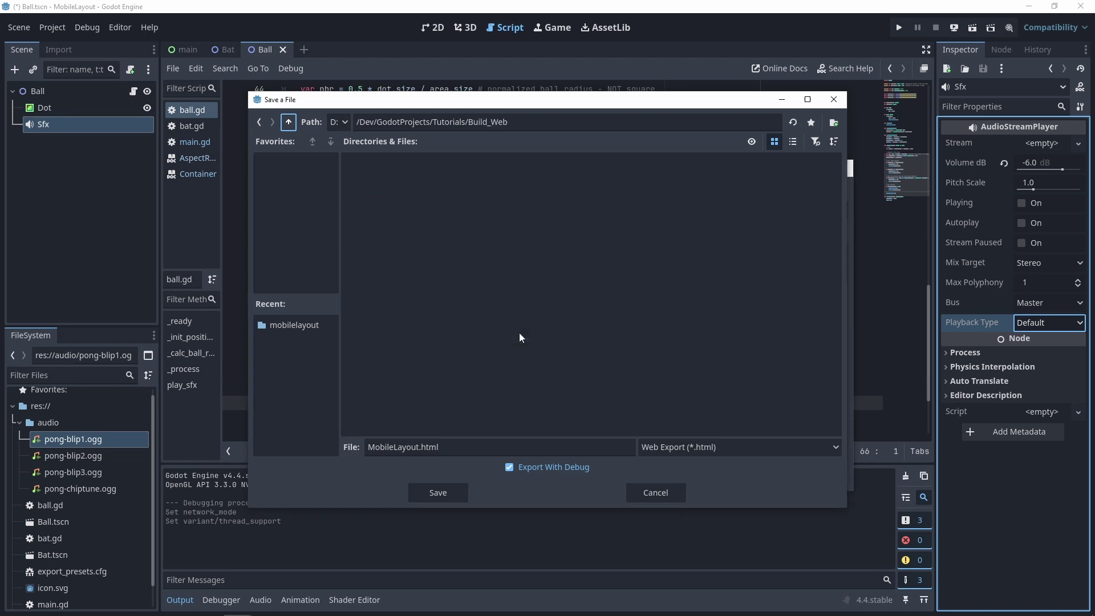
{"action": "left_click", "coordinate": [441, 494]}
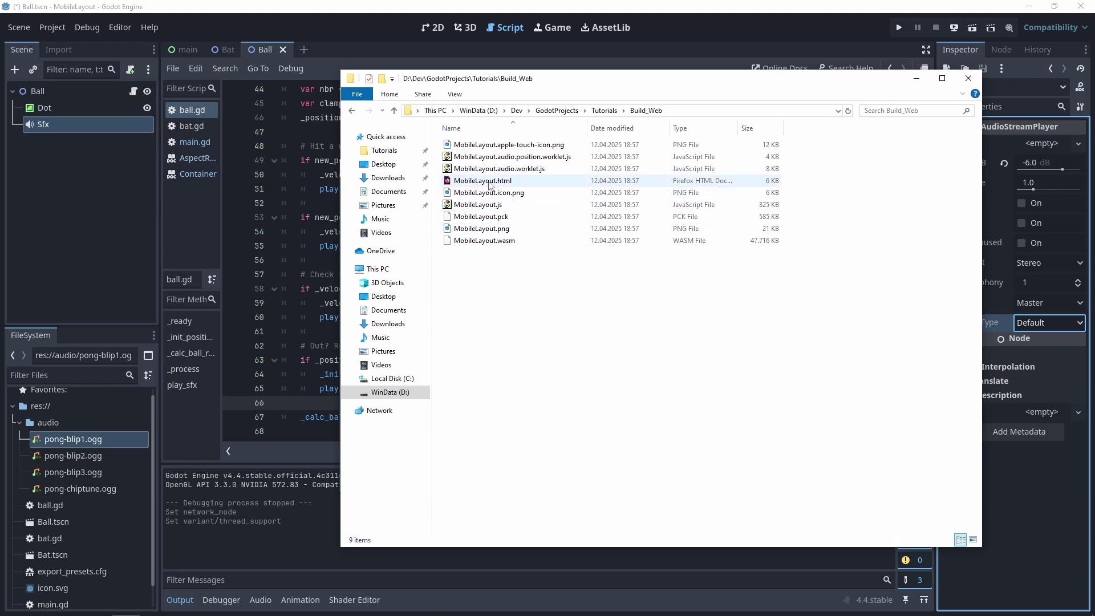
{"action": "double_click", "coordinate": [488, 181]}
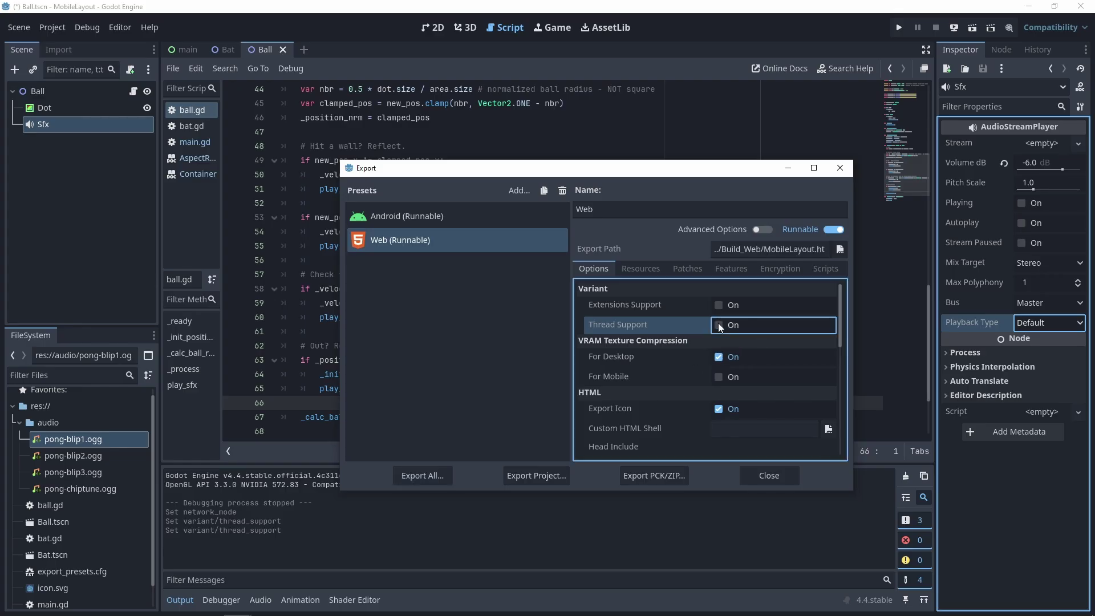
- Toggle Thread Support, re-export over MobileLayout.html, and open the new MobileLayout.html from Build_Web in the browser
{"action": "left_click", "coordinate": [717, 324]}
{"action": "left_click", "coordinate": [539, 476]}
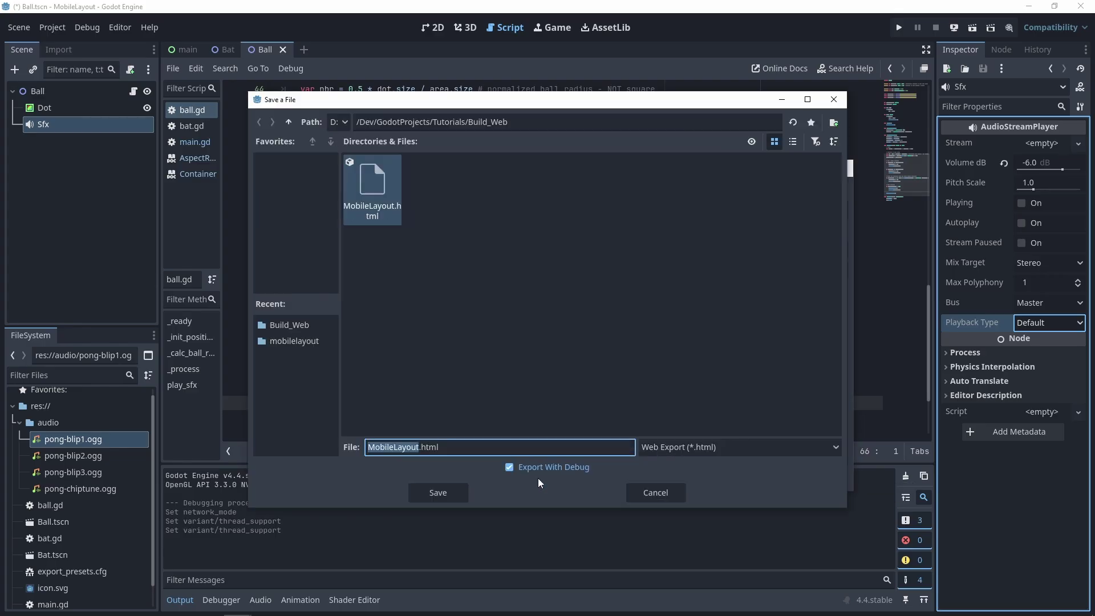
{"action": "left_click", "coordinate": [454, 494]}
{"action": "left_click", "coordinate": [495, 329]}
{"action": "key", "text": "alt+Tab"}
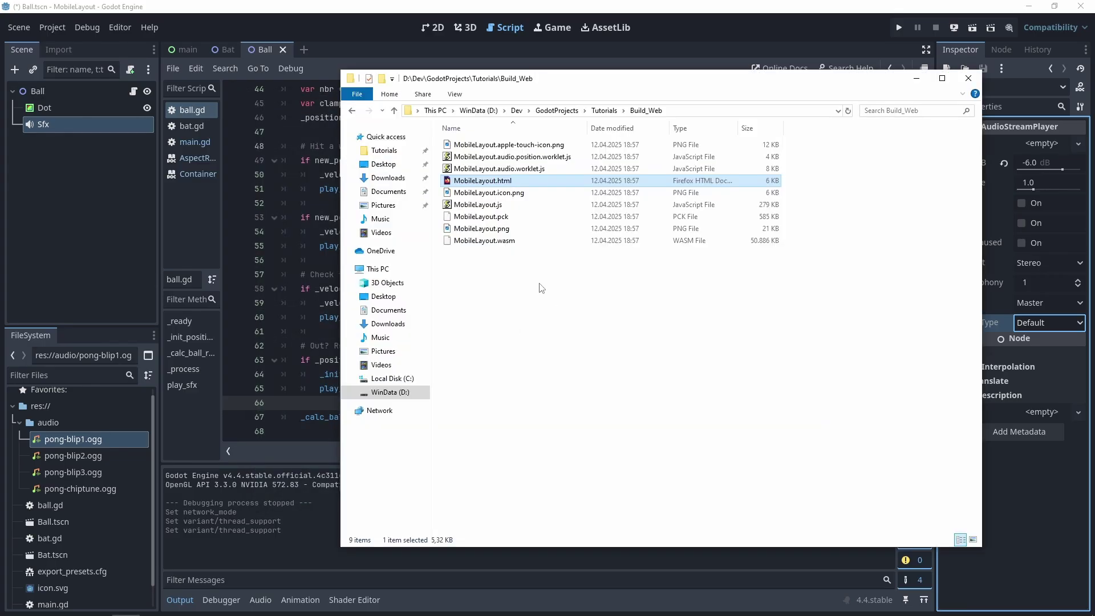
{"action": "double_click", "coordinate": [489, 181]}
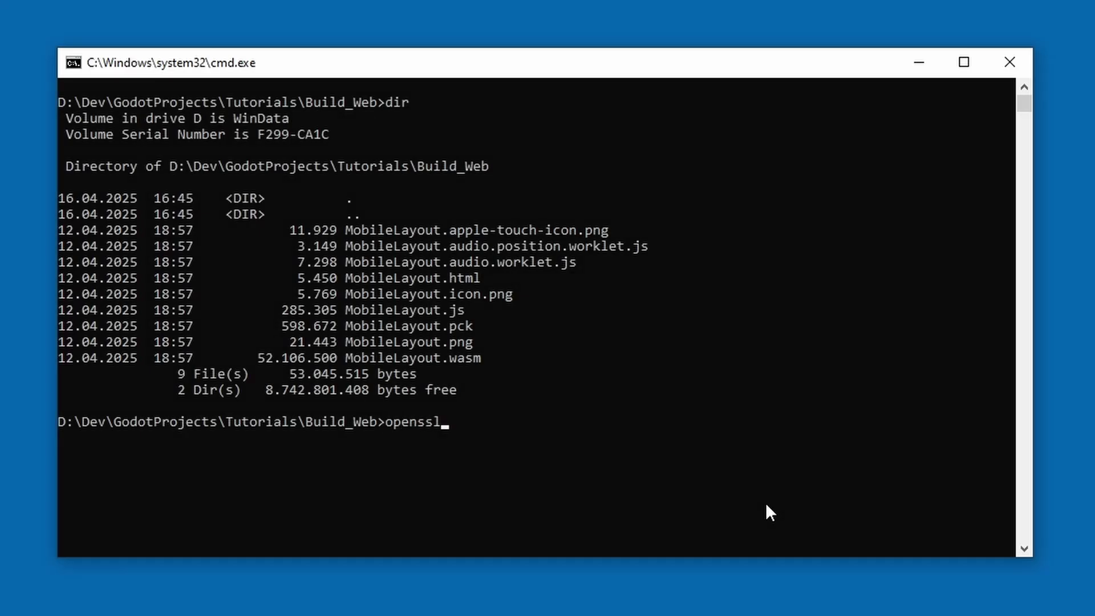
- Generate the AES-256 encrypted 2048-bit localhost.key with openssl genrsa, entering and confirming a pass phrase
{"action": "type", "text": "-out localhost.key 2048"}
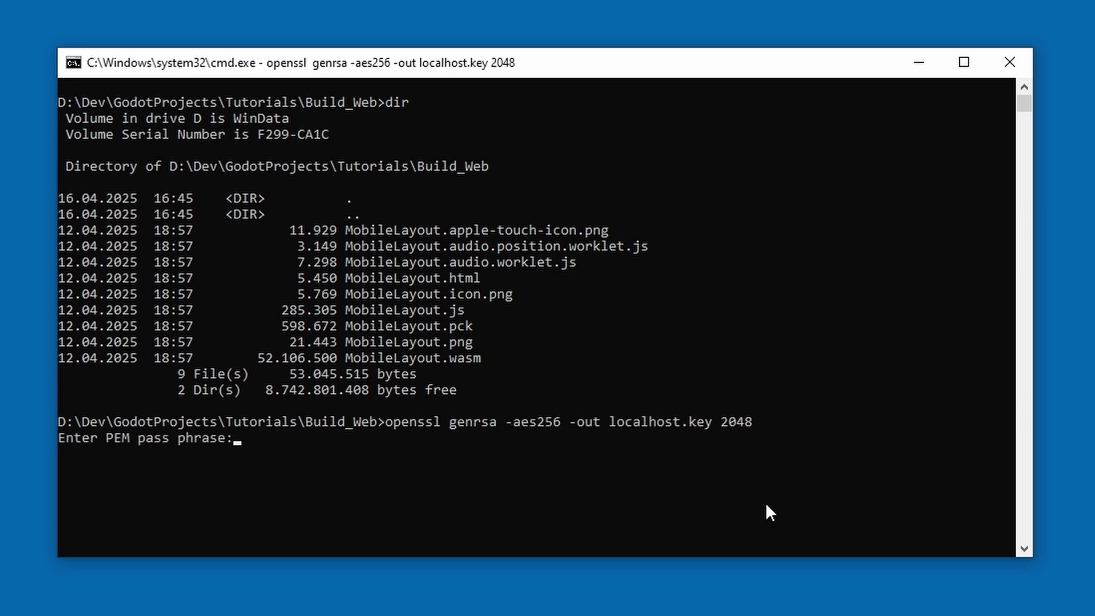
{"action": "key", "text": "Return"}
{"action": "key", "text": "Return"}
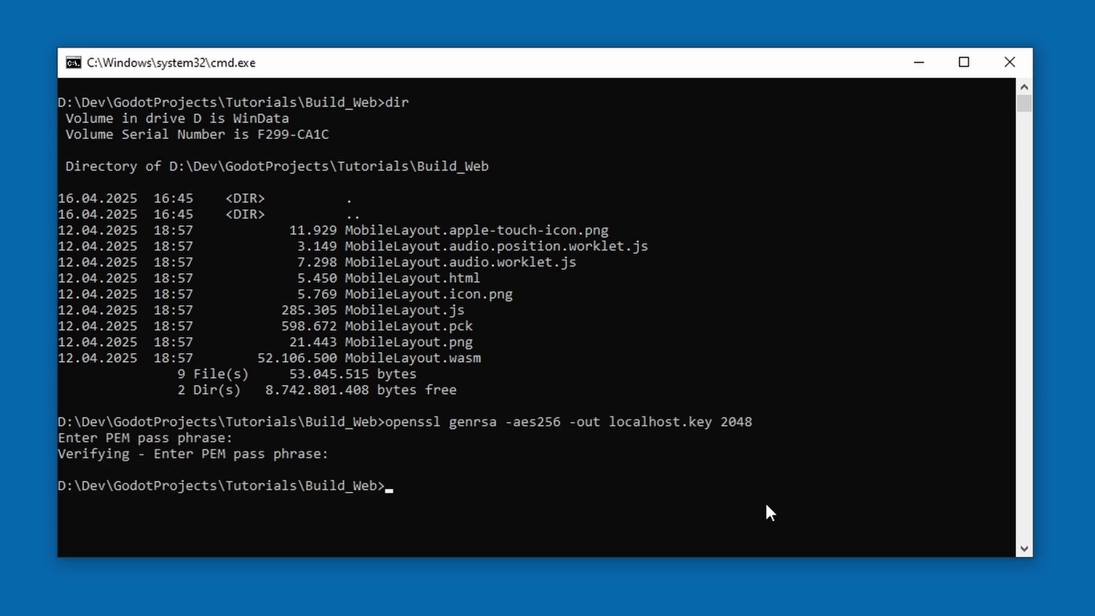
{"action": "type", "text": "dir"}
{"action": "key", "text": "Return"}
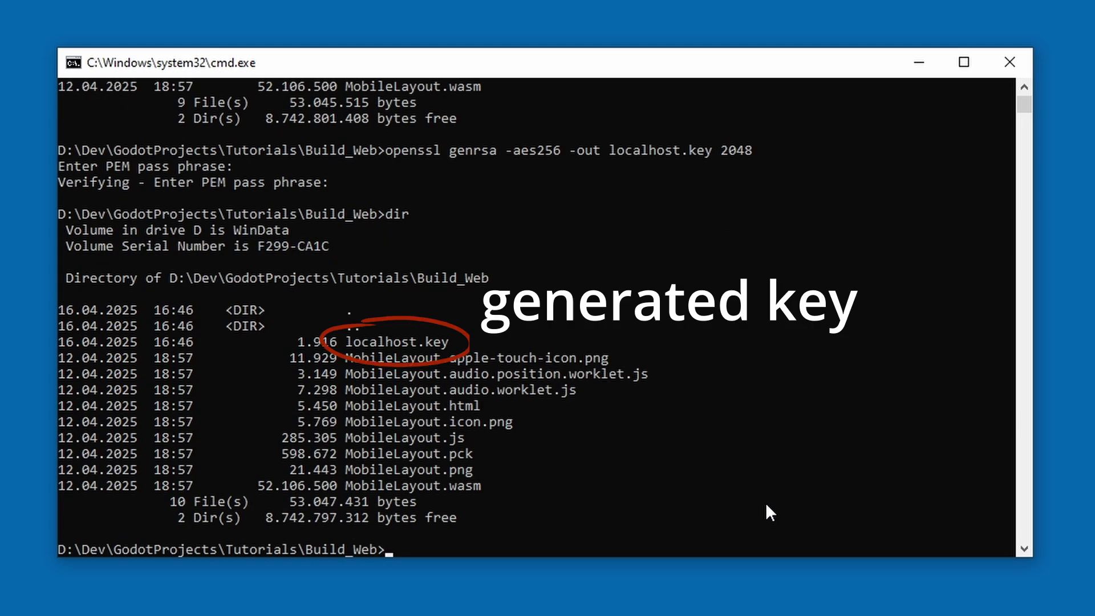
- Create the self-signed localhost.pem certificate valid 3650 days, leaving fields blank except Common Name localhost
{"action": "type", "text": "openssl"}
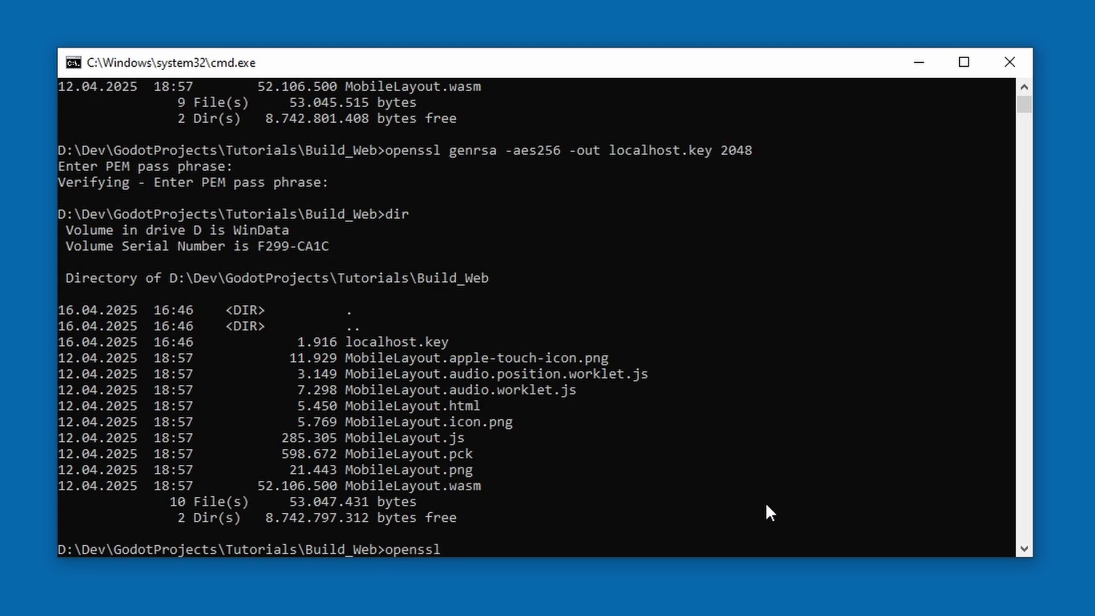
{"action": "type", "text": " req -days 3650 -new -newkey"}
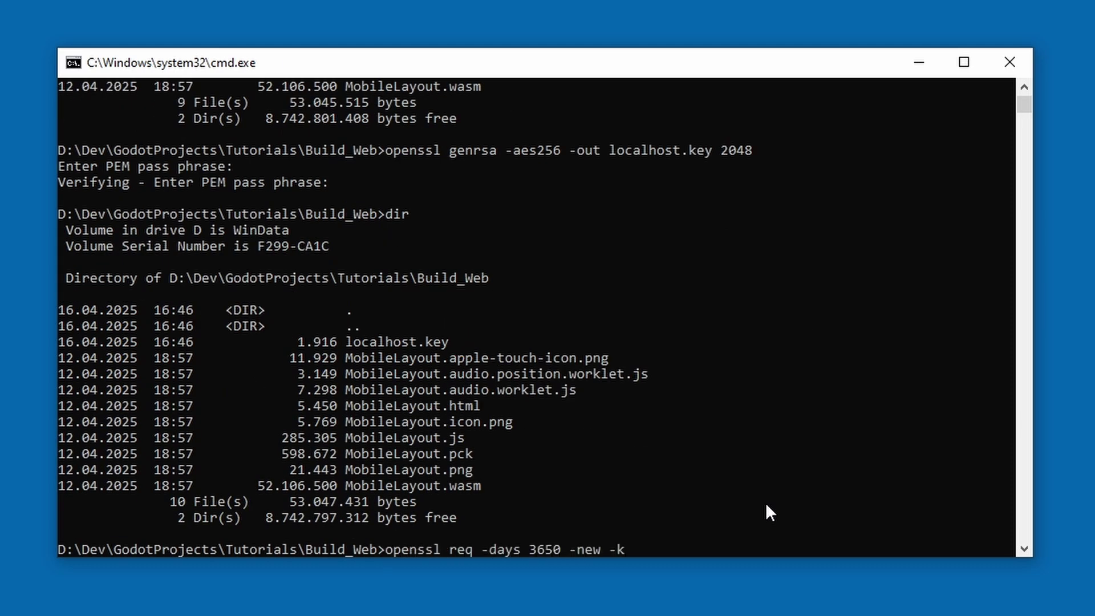
{"action": "type", "text": " rsa:2048 -key "}
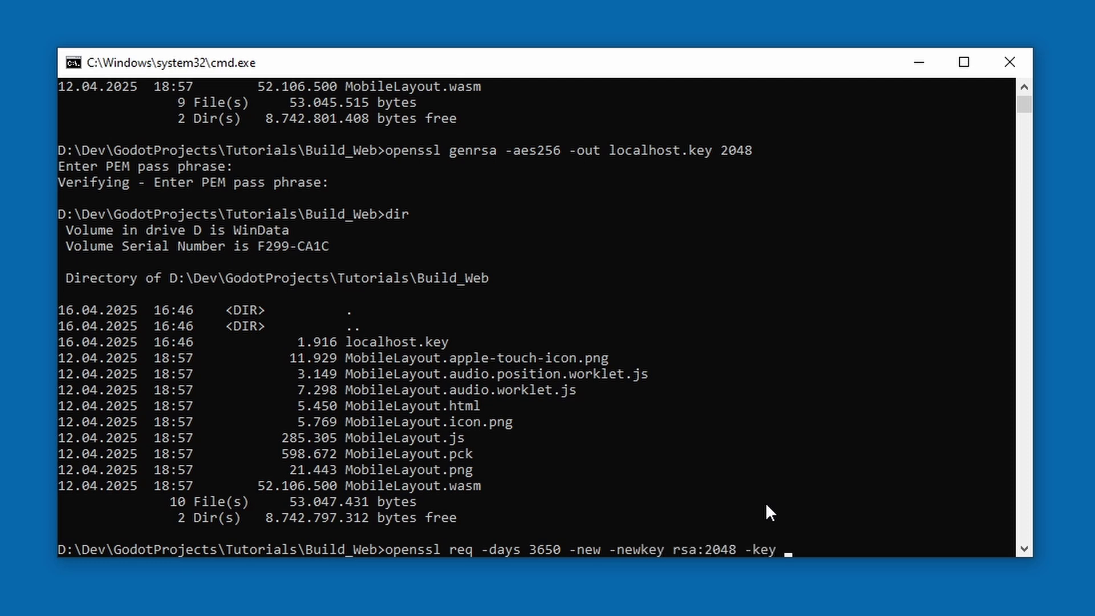
{"action": "type", "text": "localhost.key -x509 -out localhost.pem"}
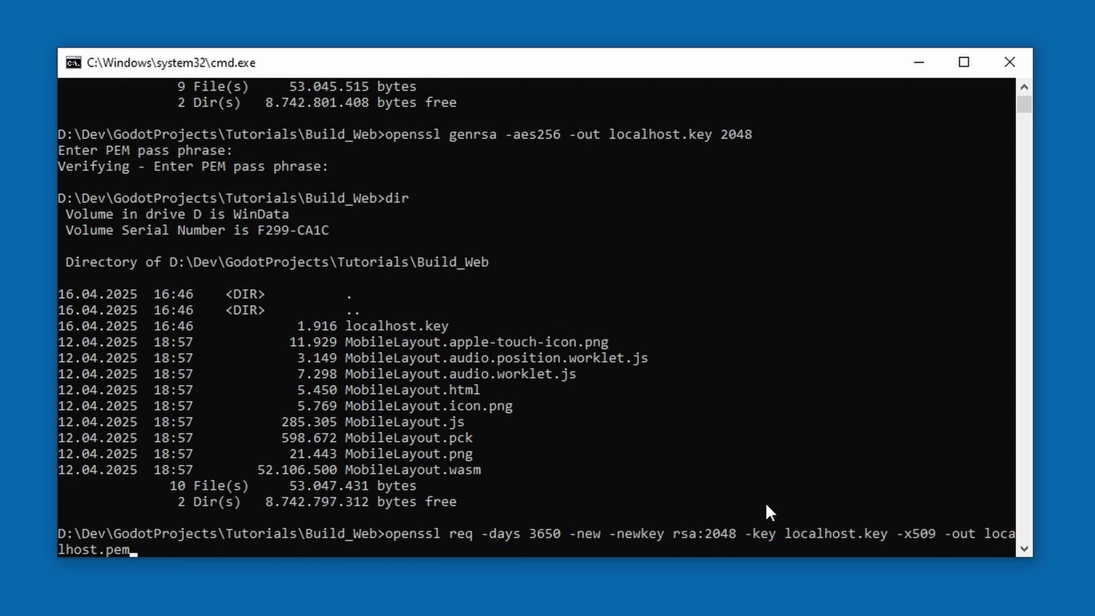
{"action": "key", "text": "Return"}
{"action": "key", "text": "Return"}
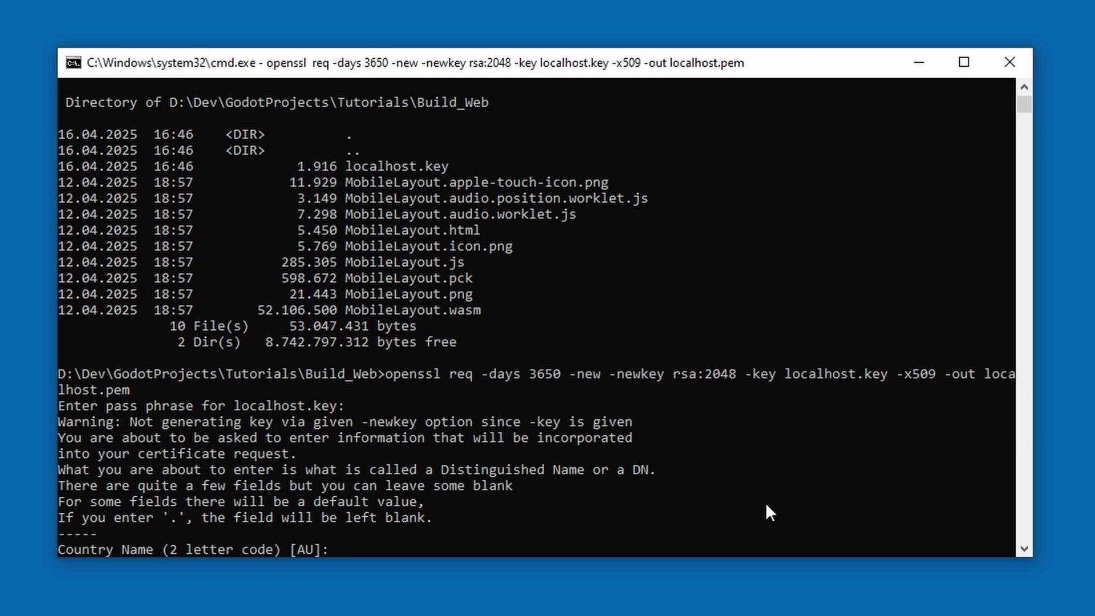
{"action": "key", "text": "Return"}
{"action": "key", "text": "Return"}
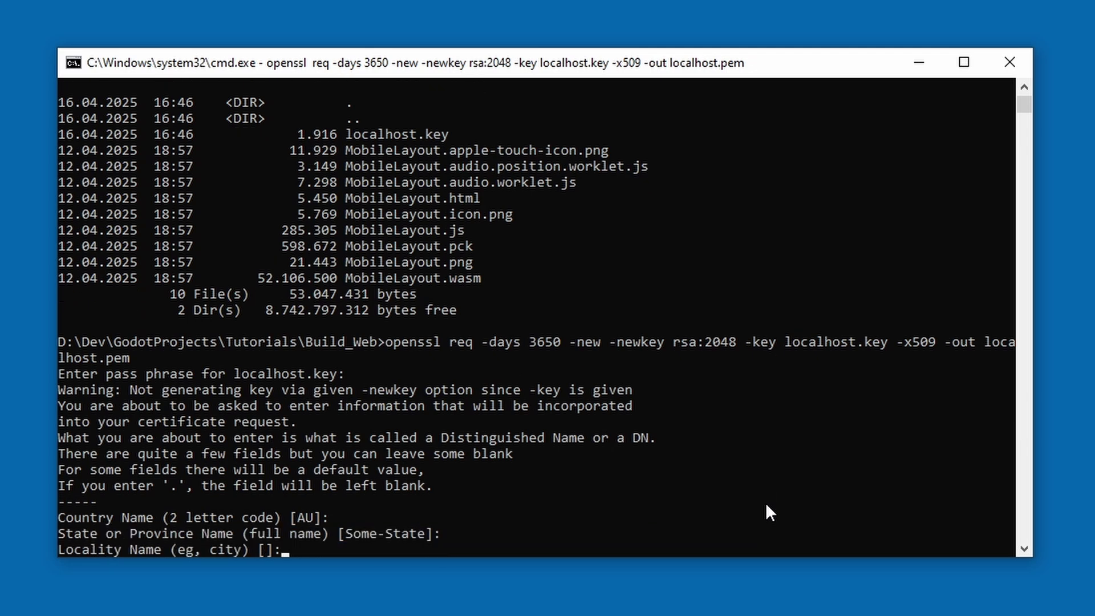
{"action": "key", "text": "Return"}
{"action": "key", "text": "Return"}
{"action": "key", "text": "Return"}
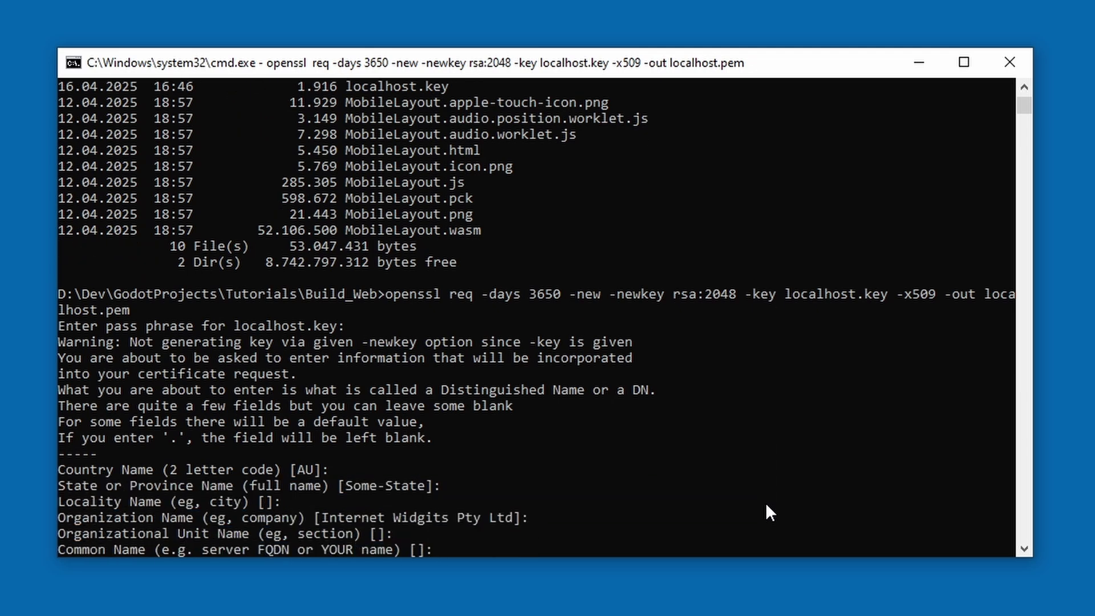
{"action": "type", "text": "localhost"}
{"action": "key", "text": "Return"}
{"action": "key", "text": "Return"}
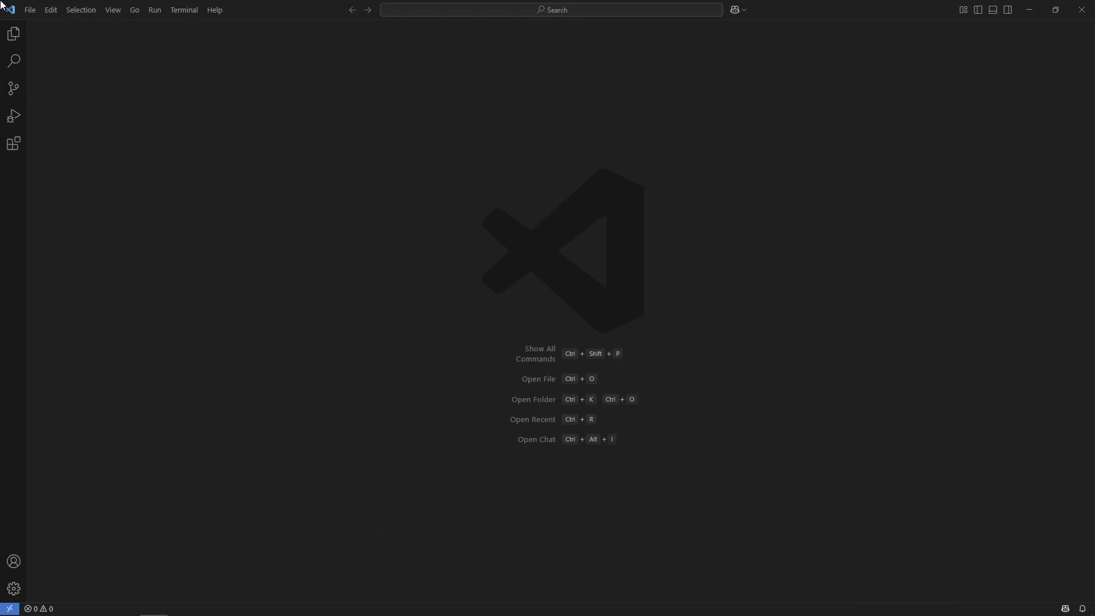
- Search 'live ser' in Extensions and install Live Server, trusting its publisher, then view the installed extensions
{"action": "left_click", "coordinate": [29, 10]}
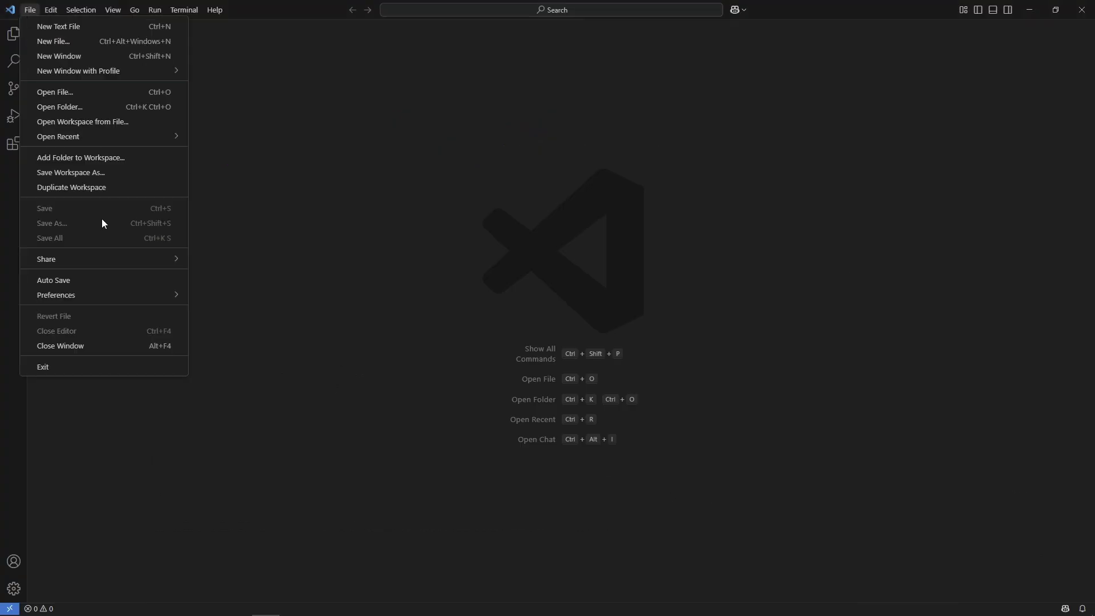
{"action": "mouse_move", "coordinate": [122, 297]}
{"action": "left_click", "coordinate": [235, 325]}
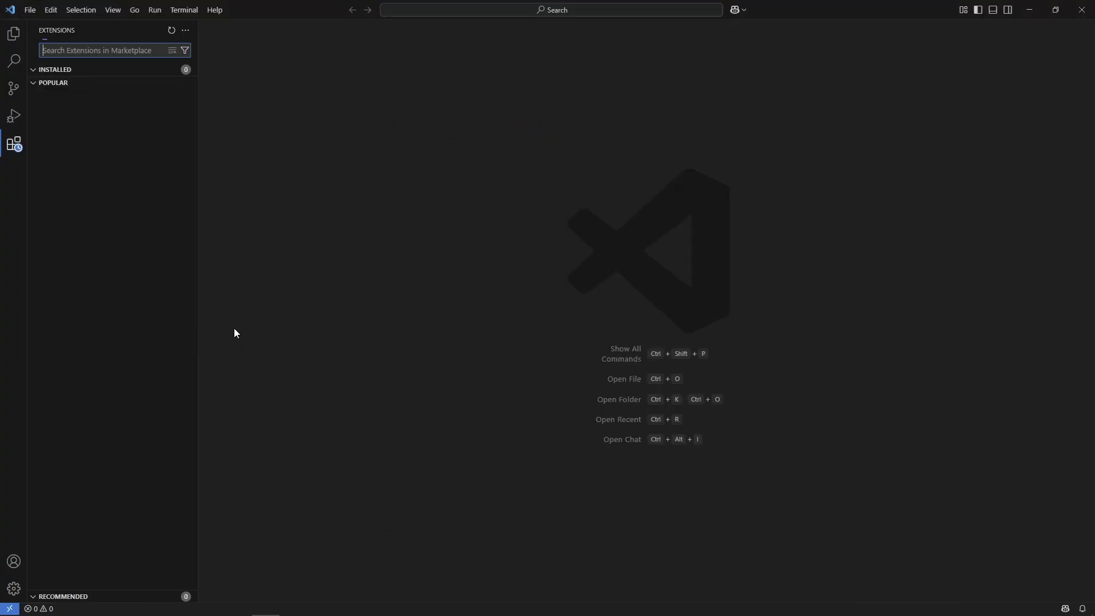
{"action": "type", "text": "live ser"}
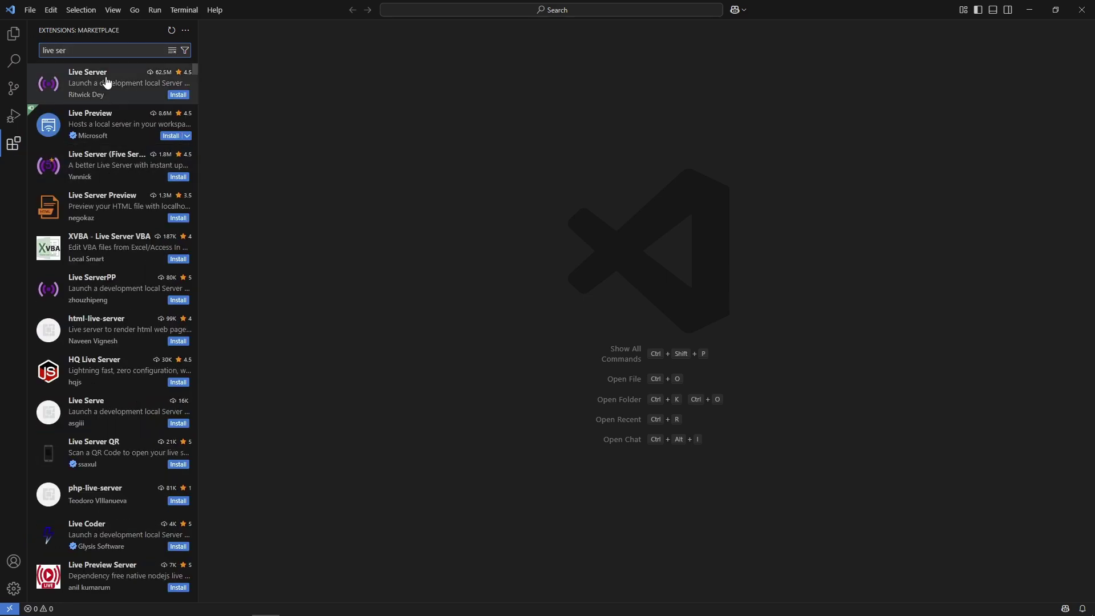
{"action": "left_click", "coordinate": [178, 96]}
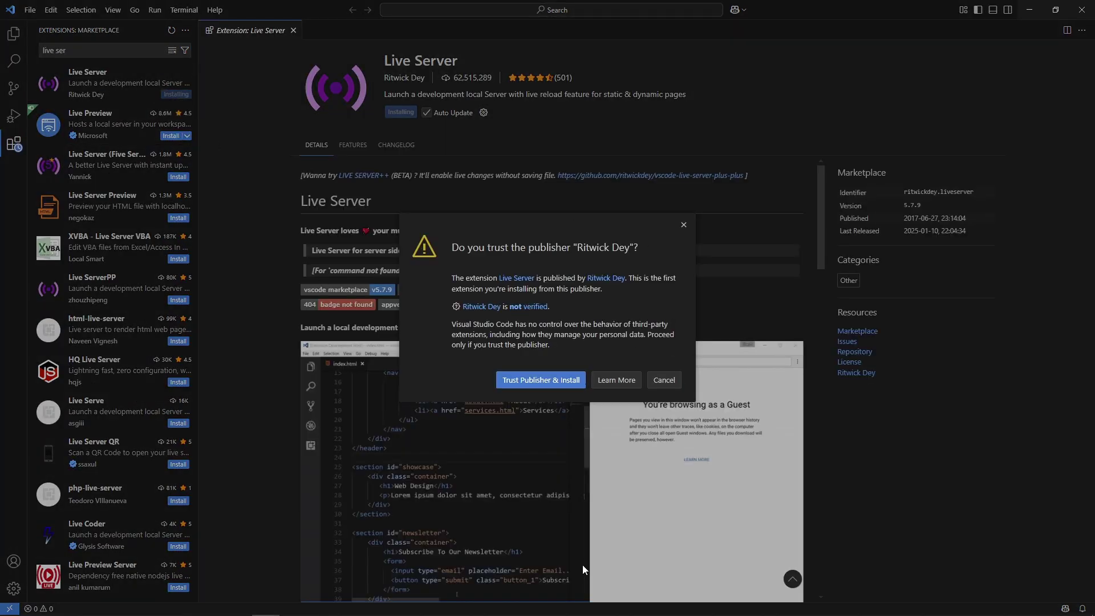
{"action": "left_click", "coordinate": [562, 379]}
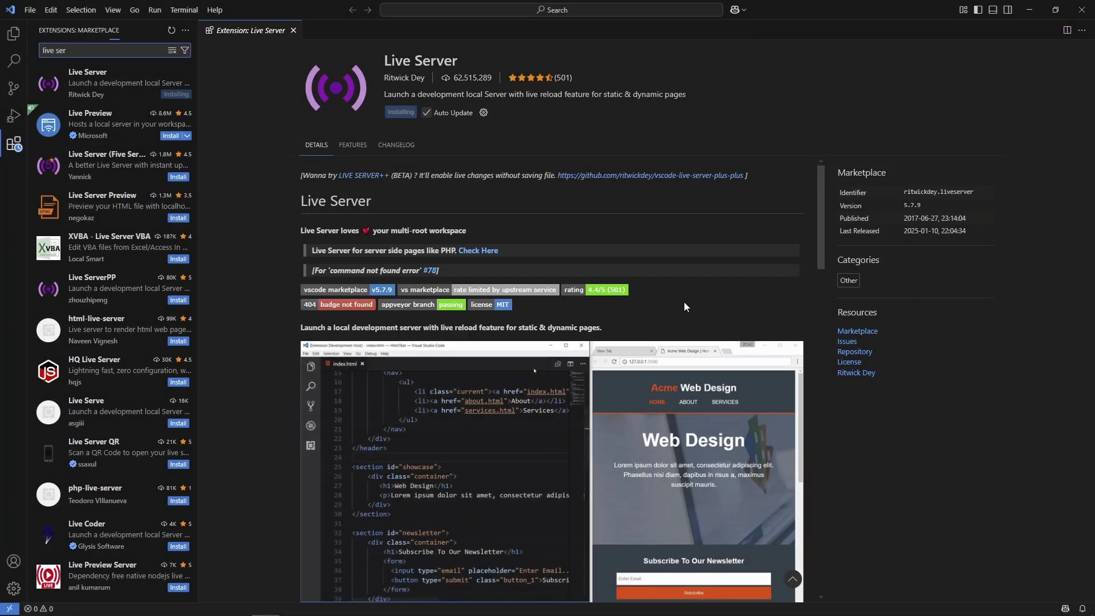
{"action": "left_click", "coordinate": [14, 34]}
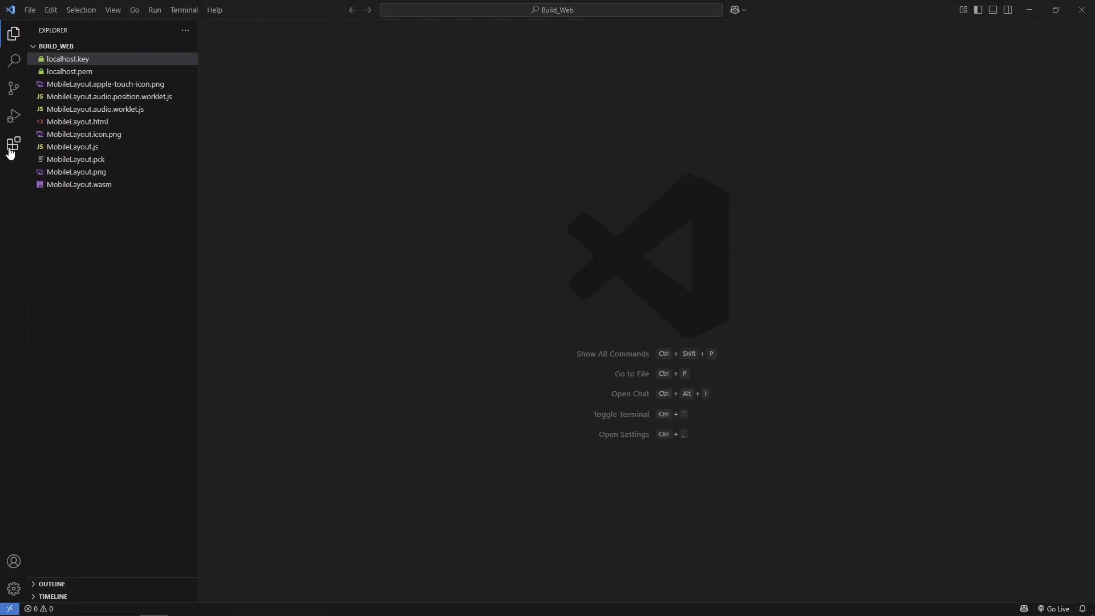
{"action": "left_click", "coordinate": [12, 149]}
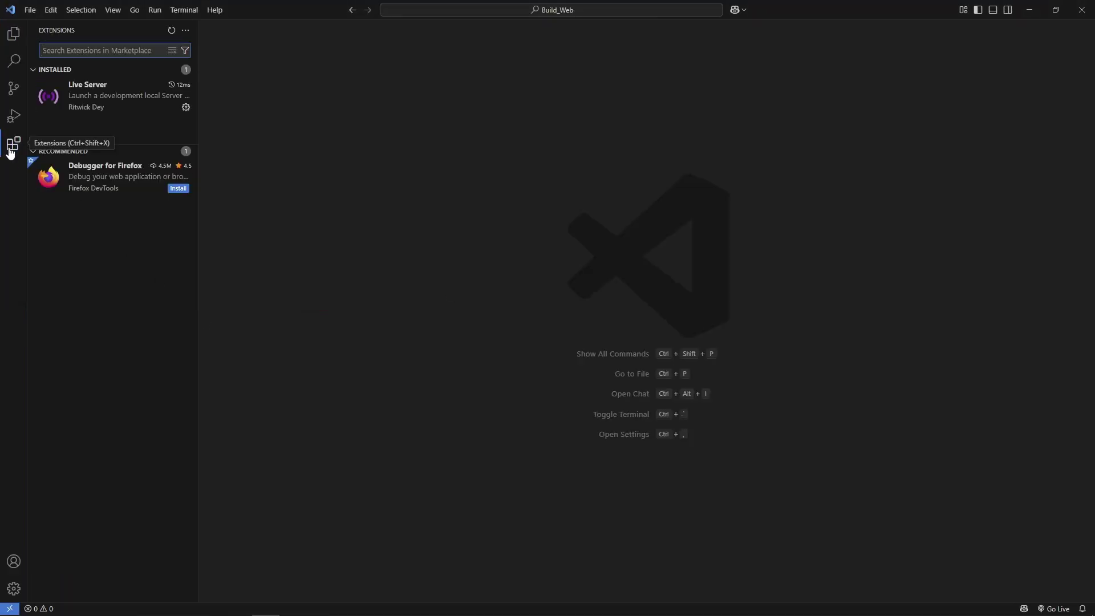
{"action": "left_click", "coordinate": [186, 108]}
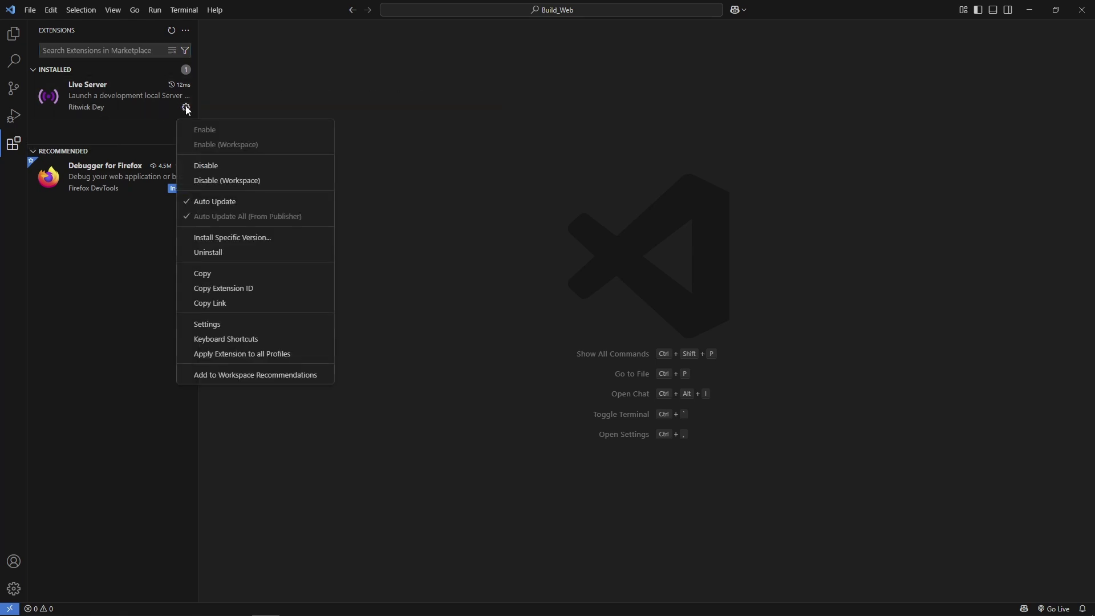
{"action": "left_click", "coordinate": [224, 324]}
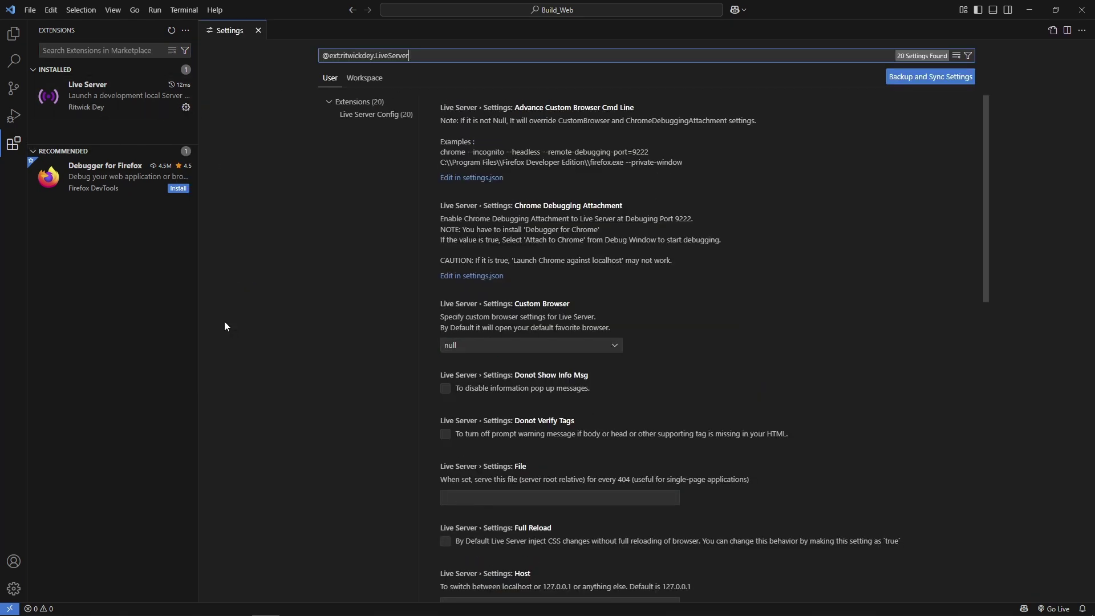
{"action": "left_click", "coordinate": [372, 81]}
{"action": "scroll", "coordinate": [722, 304], "scroll_direction": "down", "scroll_amount": 3}
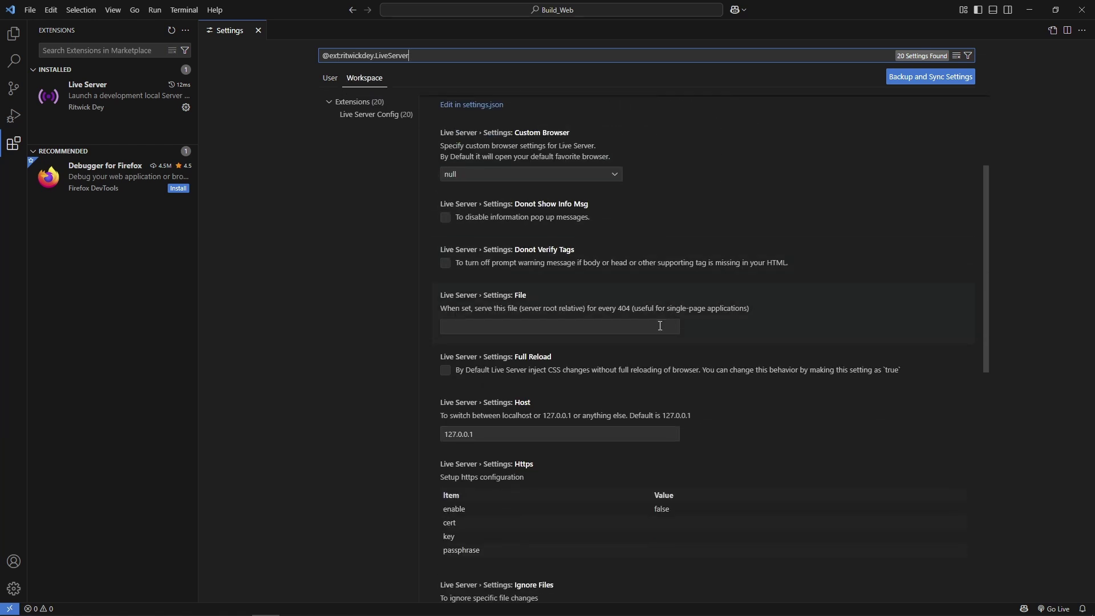
{"action": "left_click", "coordinate": [660, 326]}
{"action": "type", "text": "MobileLayout.html"}
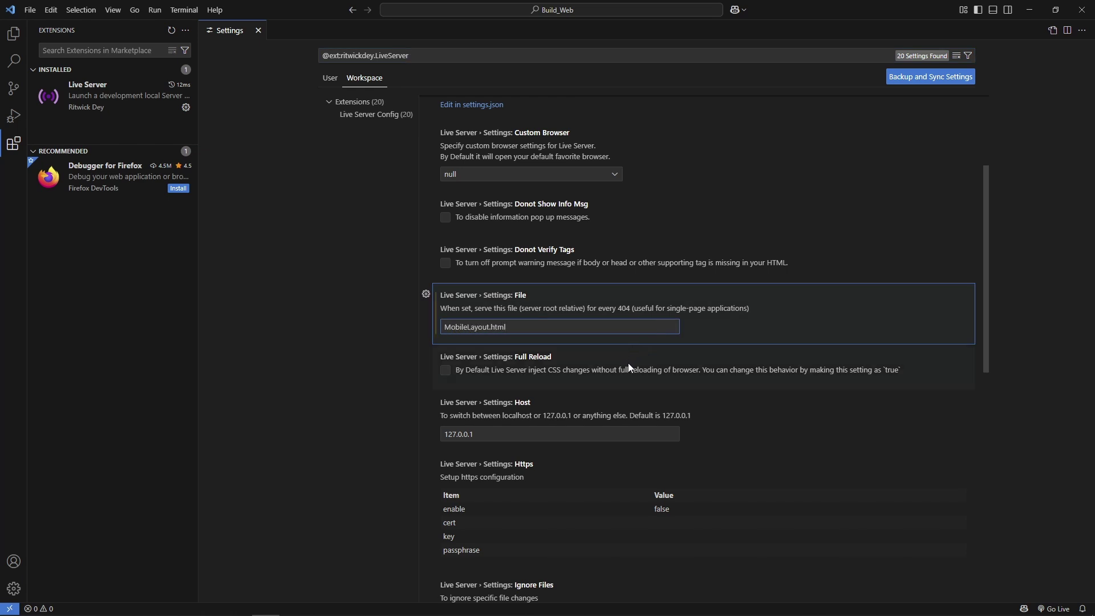
- Set Live Server's Https enable value to true
{"action": "scroll", "coordinate": [628, 363], "scroll_direction": "down", "scroll_amount": 3}
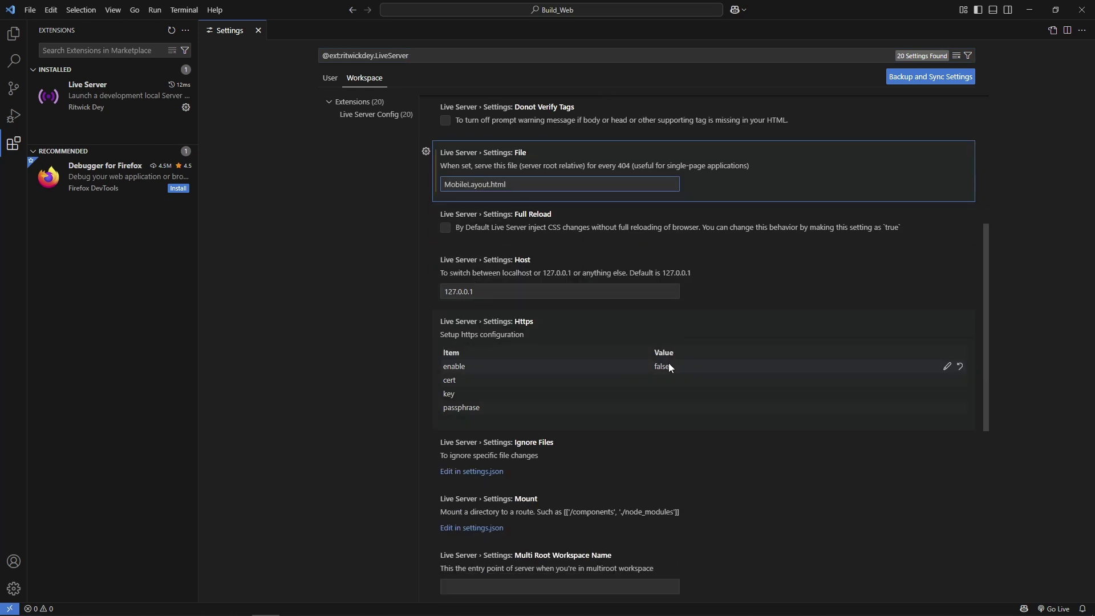
{"action": "left_click", "coordinate": [947, 366]}
{"action": "left_click", "coordinate": [778, 367]}
{"action": "left_click", "coordinate": [778, 380]}
{"action": "left_click", "coordinate": [909, 367]}
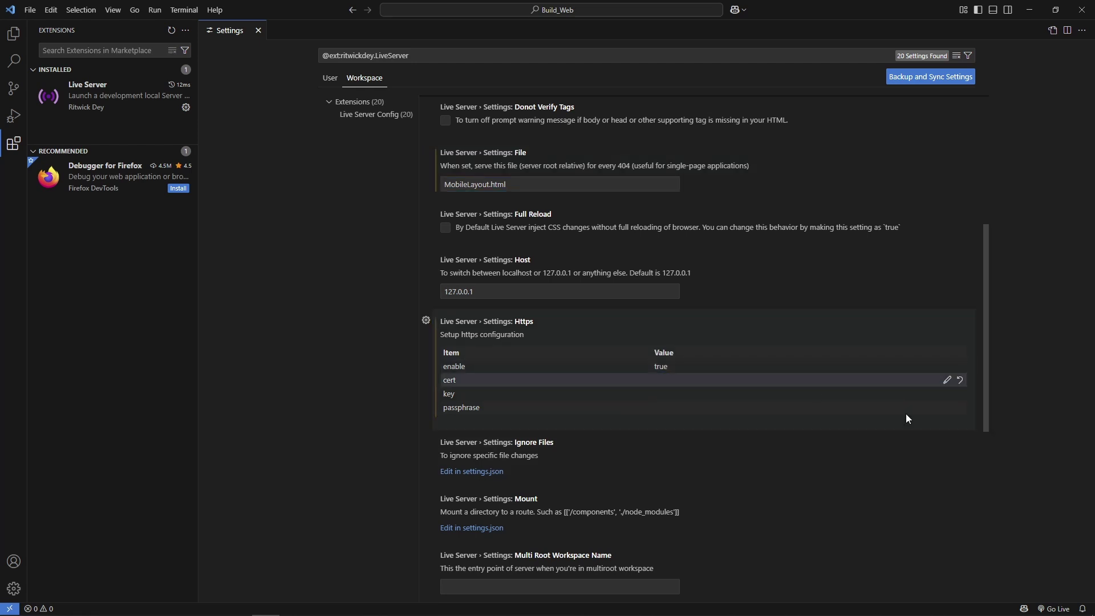
- Set the Https cert and key paths to the Build_Web localhost.pem and localhost.key files
{"action": "left_click", "coordinate": [948, 381]}
{"action": "type", "text": "D:\\Dev\\GodotProjects\\Tutorials\\Build_Web\\"}
{"action": "type", "text": "localhost.pem"}
{"action": "left_click", "coordinate": [908, 382]}
{"action": "left_click", "coordinate": [949, 395]}
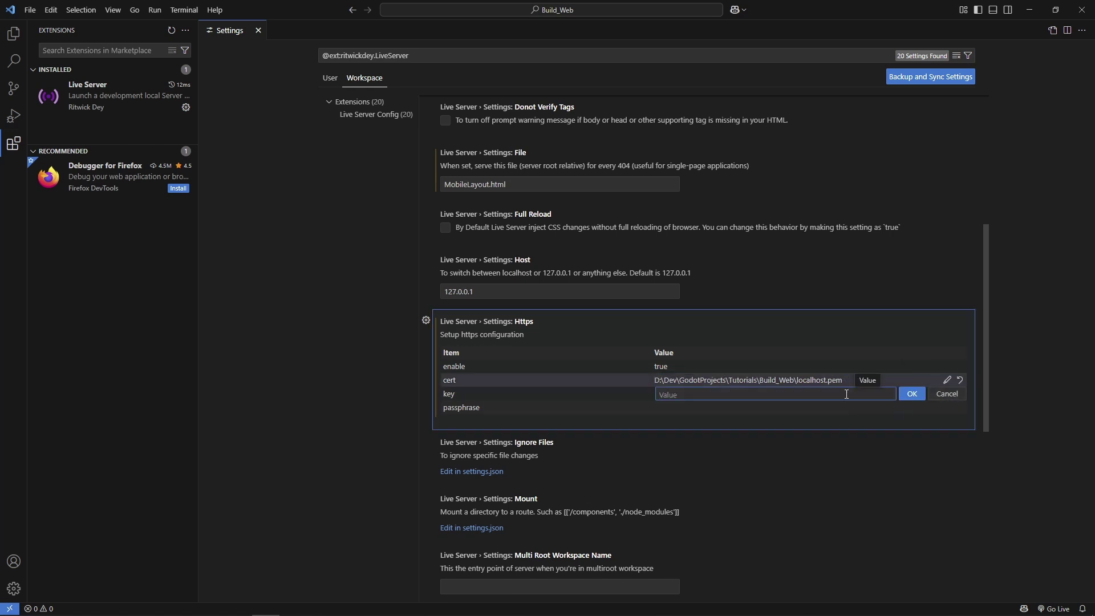
{"action": "type", "text": "D:\\Dev\\GodotProjects\\Tutorials\\Build_Web"}
{"action": "type", "text": "\\localhost.key"}
{"action": "left_click", "coordinate": [912, 394]}
- Enter the key's passphrase in the Https passphrase field
{"action": "double_click", "coordinate": [878, 407]}
{"action": "type", "text": "pas"}
{"action": "left_click", "coordinate": [912, 407]}
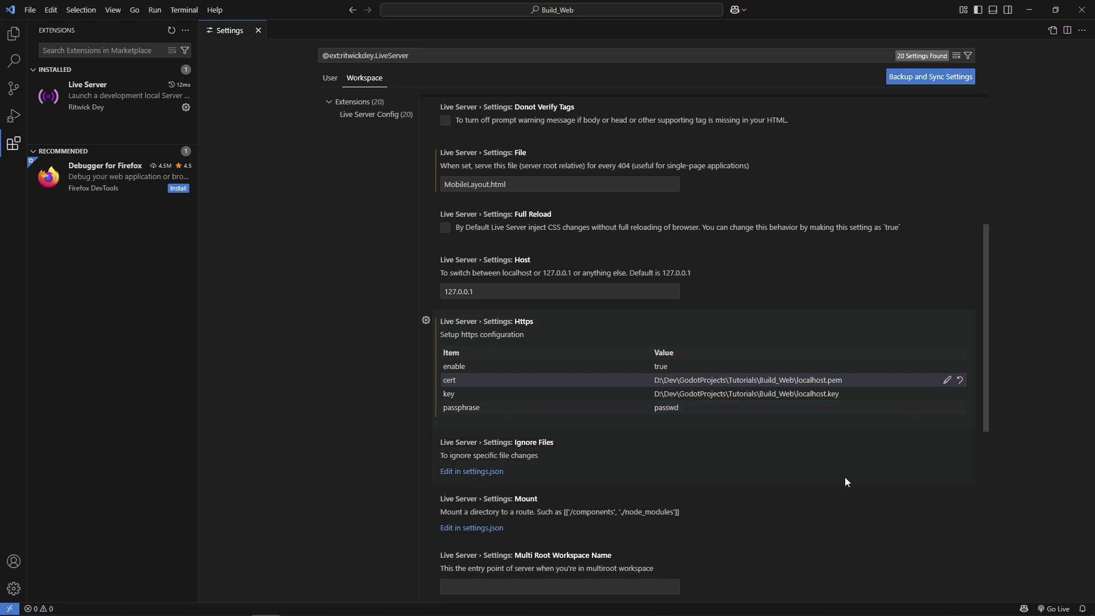
{"action": "scroll", "coordinate": [845, 477], "scroll_direction": "down", "scroll_amount": 4}
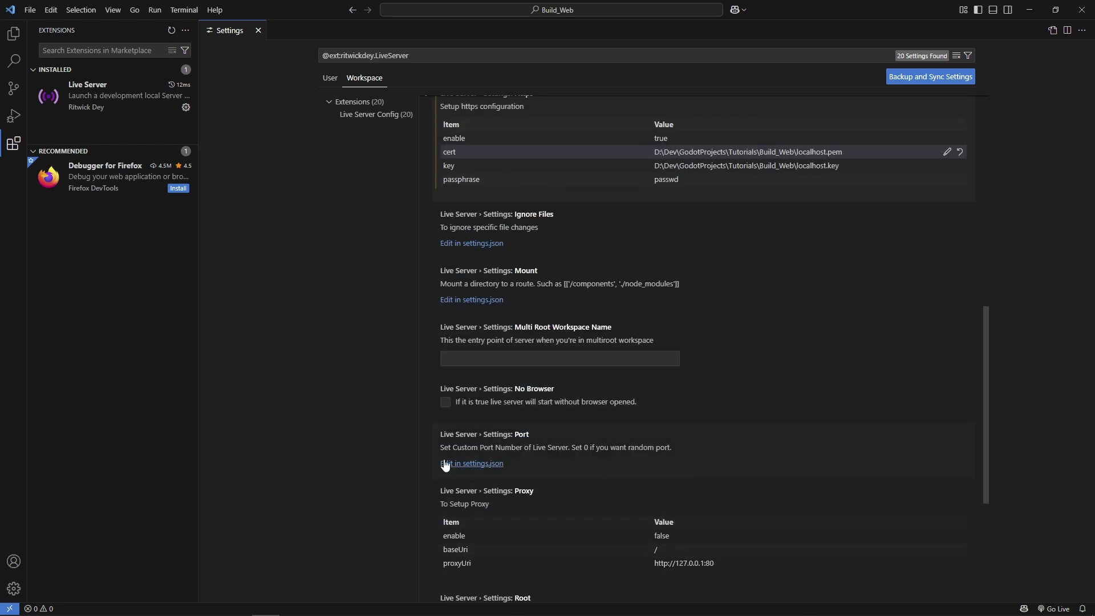
- Set the Live Server port to 5555 in settings.json, save, close the tabs, and expand .vscode
{"action": "left_click", "coordinate": [447, 464]}
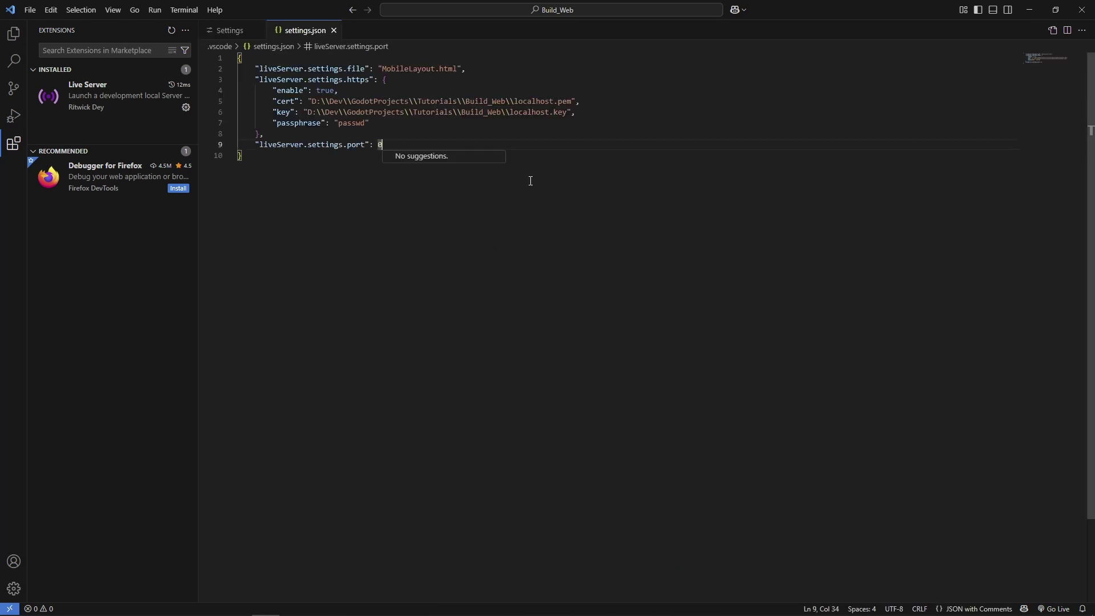
{"action": "type", "text": "5555"}
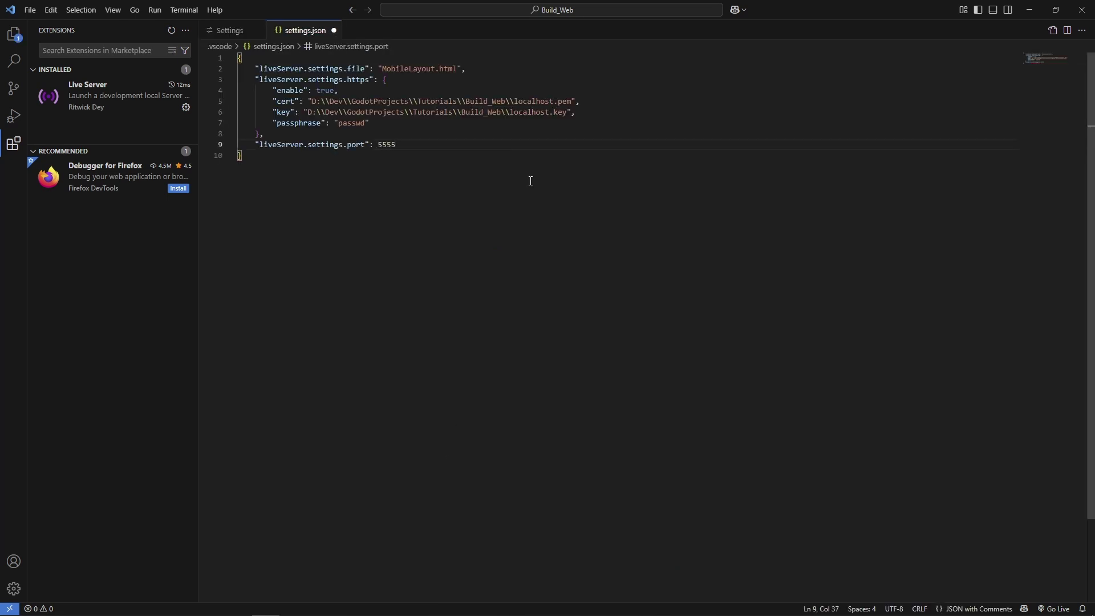
{"action": "key", "text": "ctrl+s"}
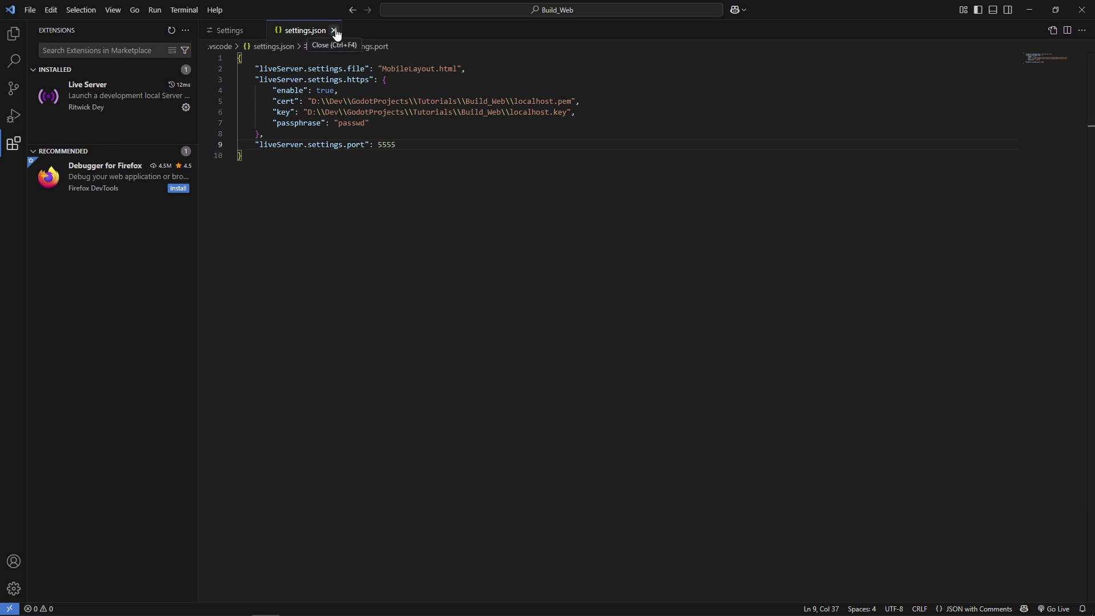
{"action": "left_click", "coordinate": [334, 31]}
{"action": "left_click", "coordinate": [256, 31]}
{"action": "left_click", "coordinate": [14, 33]}
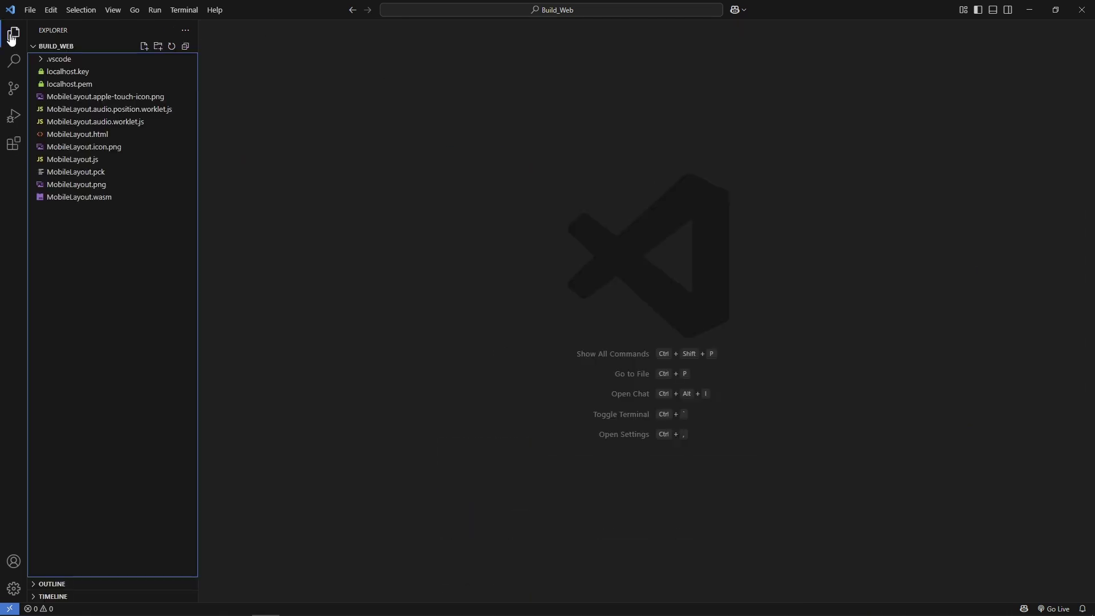
{"action": "left_click", "coordinate": [57, 59]}
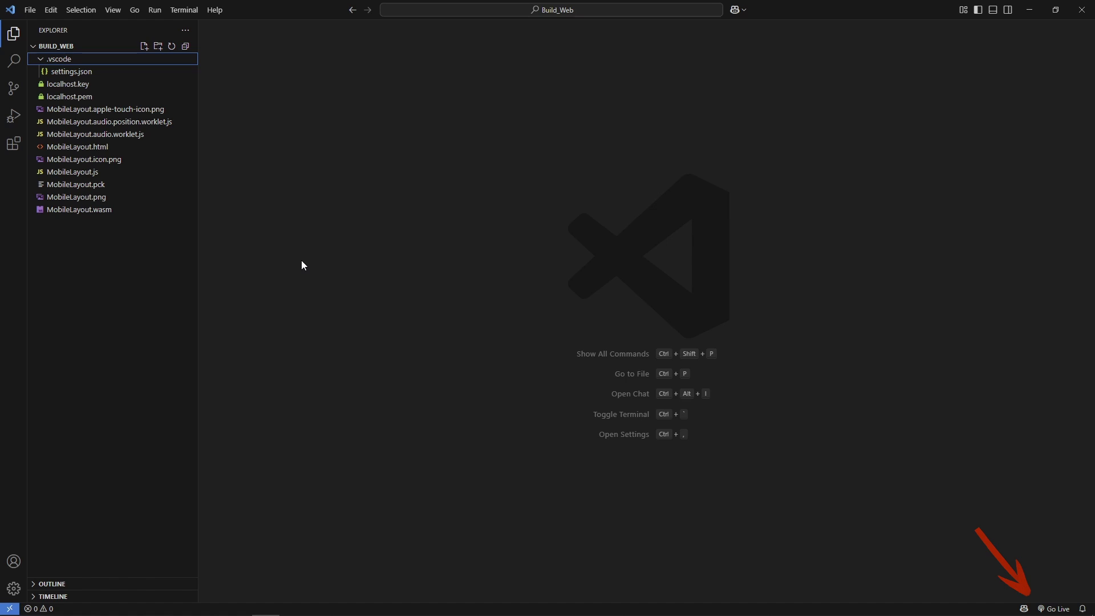
- Start Live Server and accept Firefox's self-signed certificate warning to load the game on port 5555
{"action": "left_click", "coordinate": [1050, 609]}
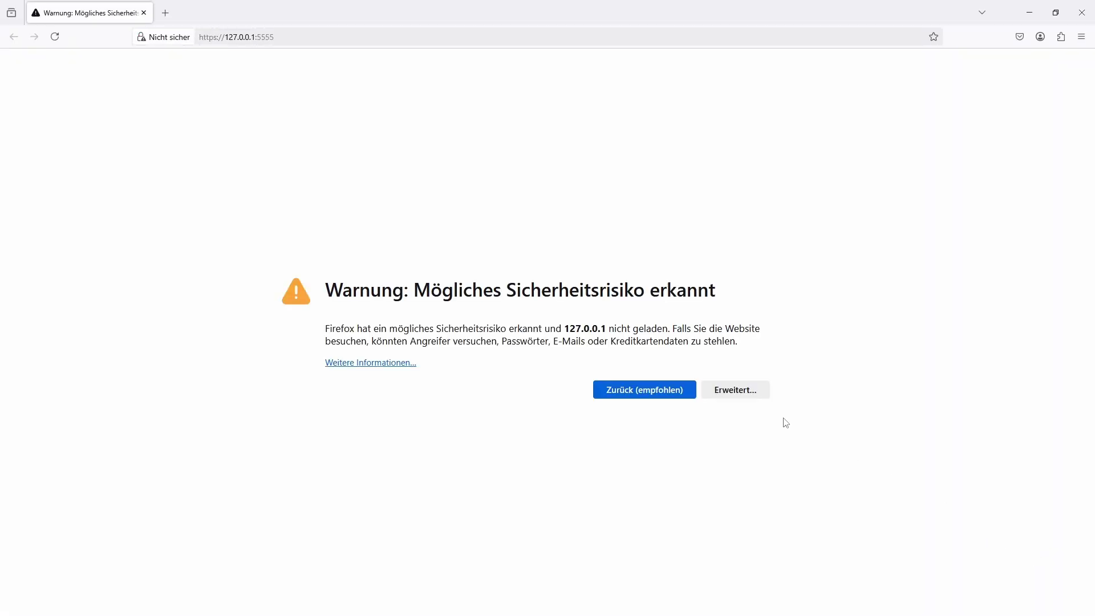
{"action": "left_click", "coordinate": [744, 398]}
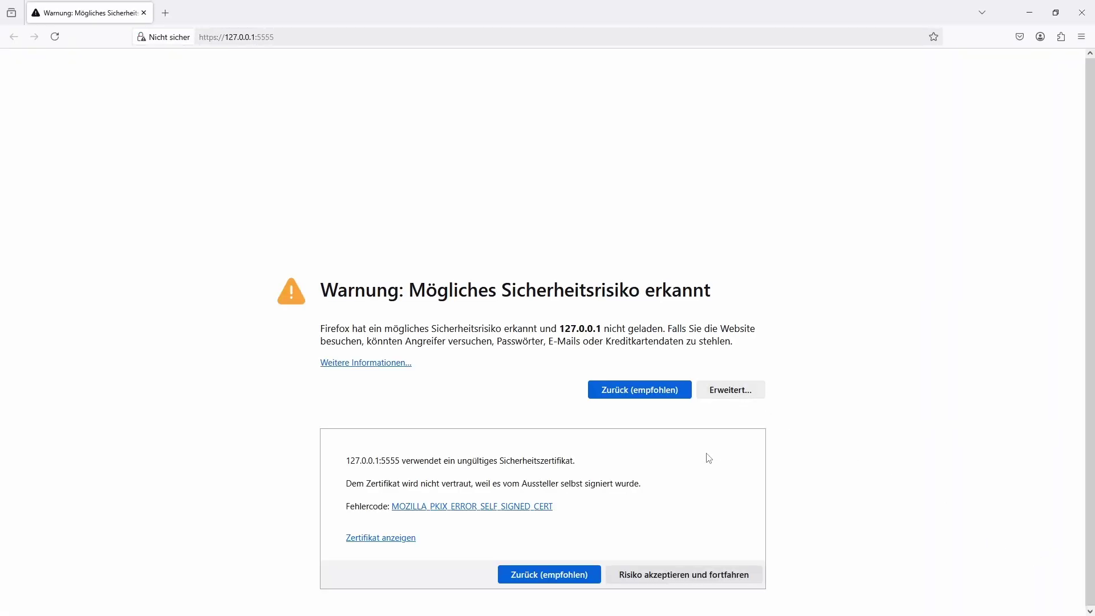
{"action": "left_click", "coordinate": [642, 575]}
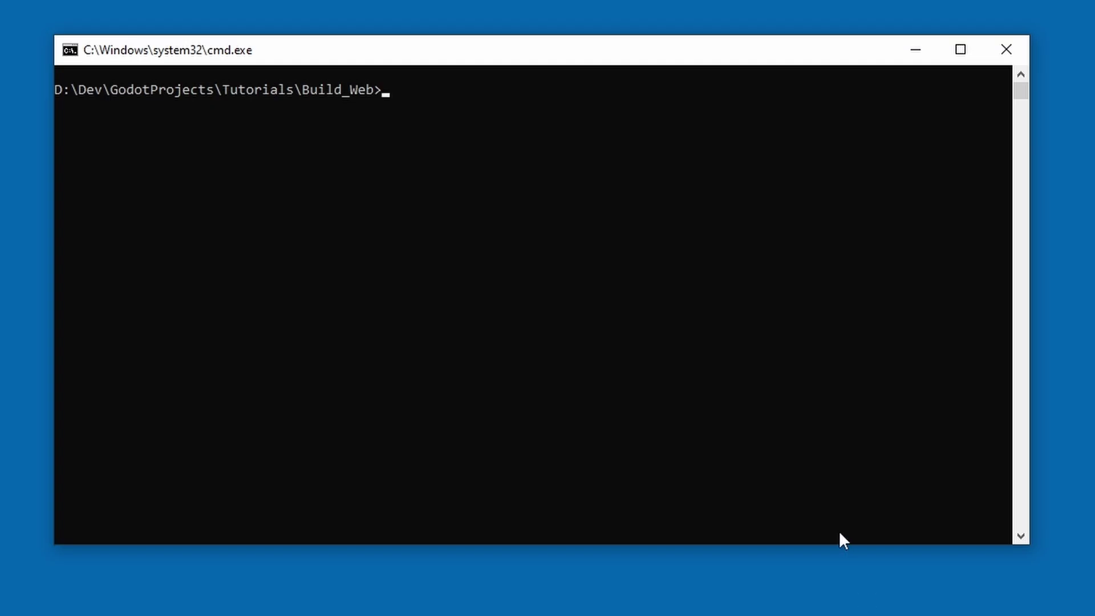
- Run ipconfig in the console and select the IPv4 address 192.168.178.20
{"action": "left_click", "coordinate": [839, 534]}
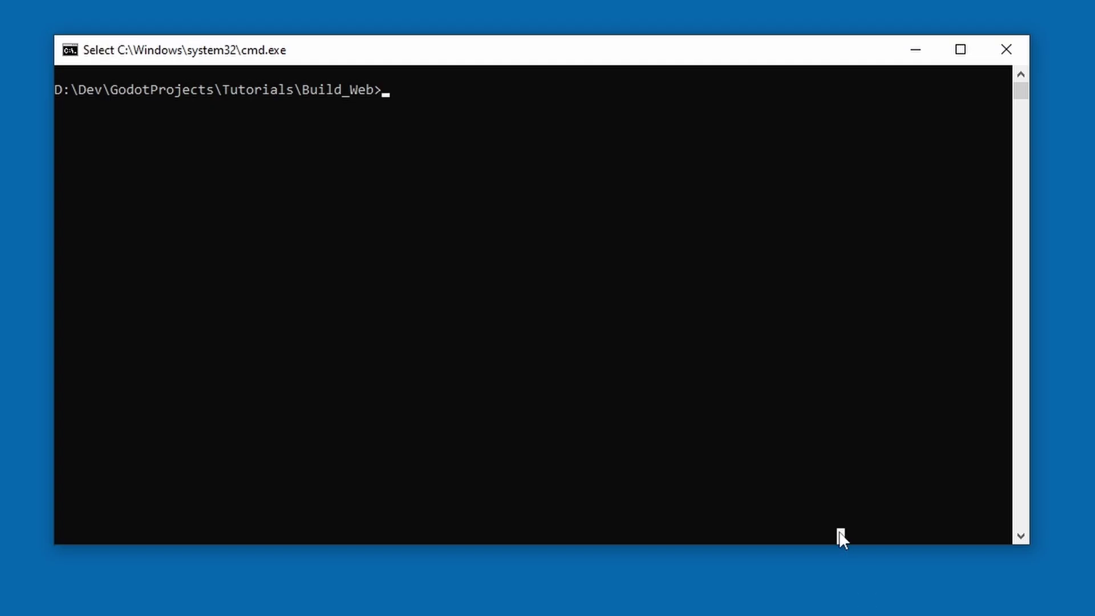
{"action": "type", "text": "ipconfig"}
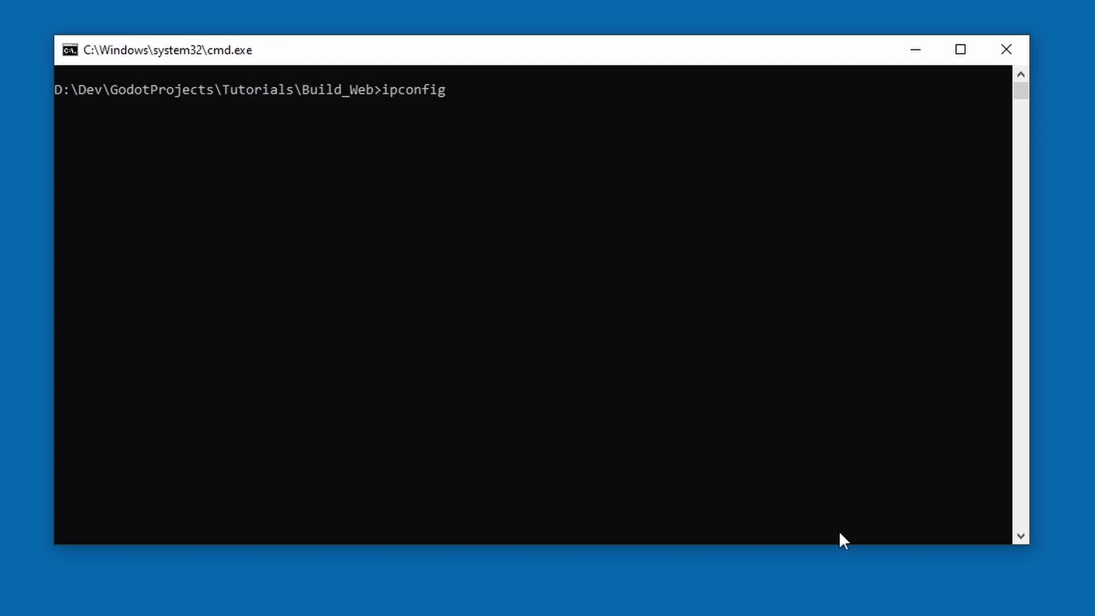
{"action": "key", "text": "Return"}
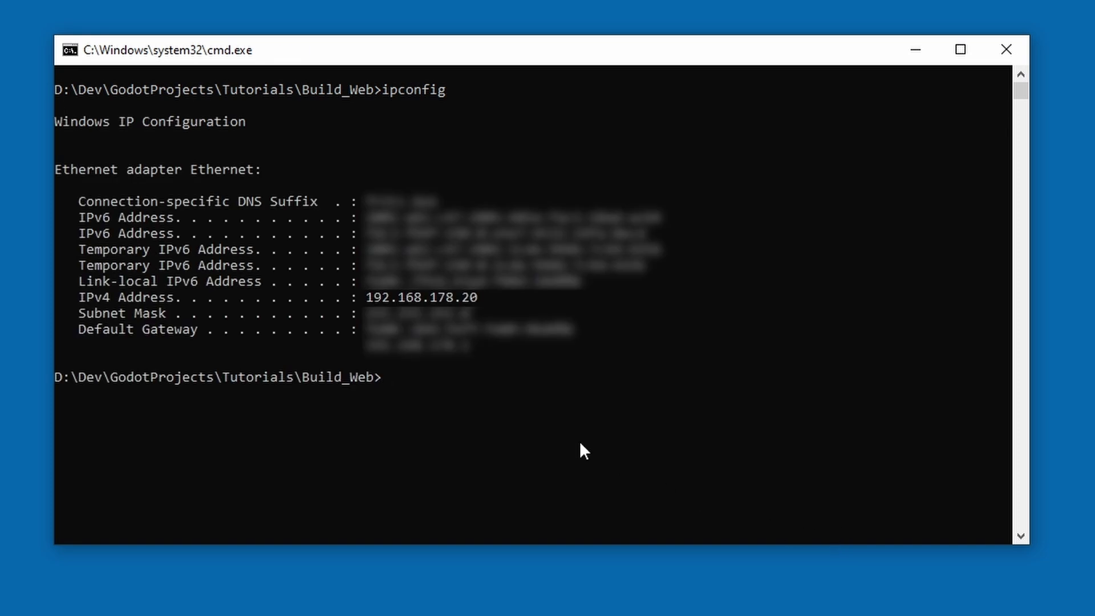
{"action": "left_click_drag", "start_coordinate": [361, 299], "coordinate": [481, 300]}
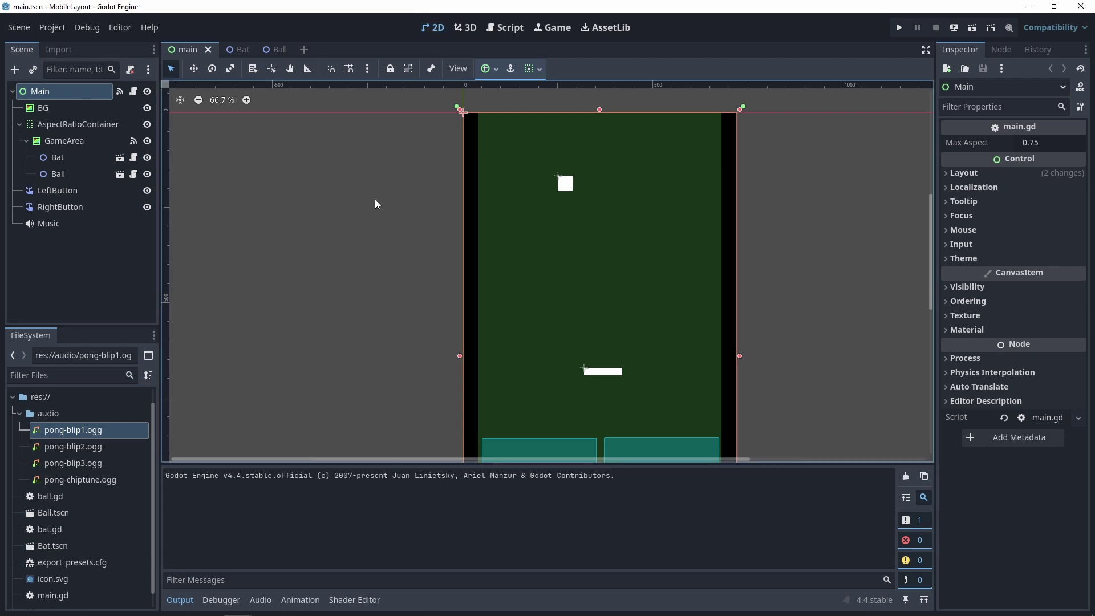
- Add a Label child under GameArea, enlarge it over the upper game area, and set its text to 'Foo'
{"action": "right_click", "coordinate": [57, 142]}
{"action": "left_click", "coordinate": [89, 149]}
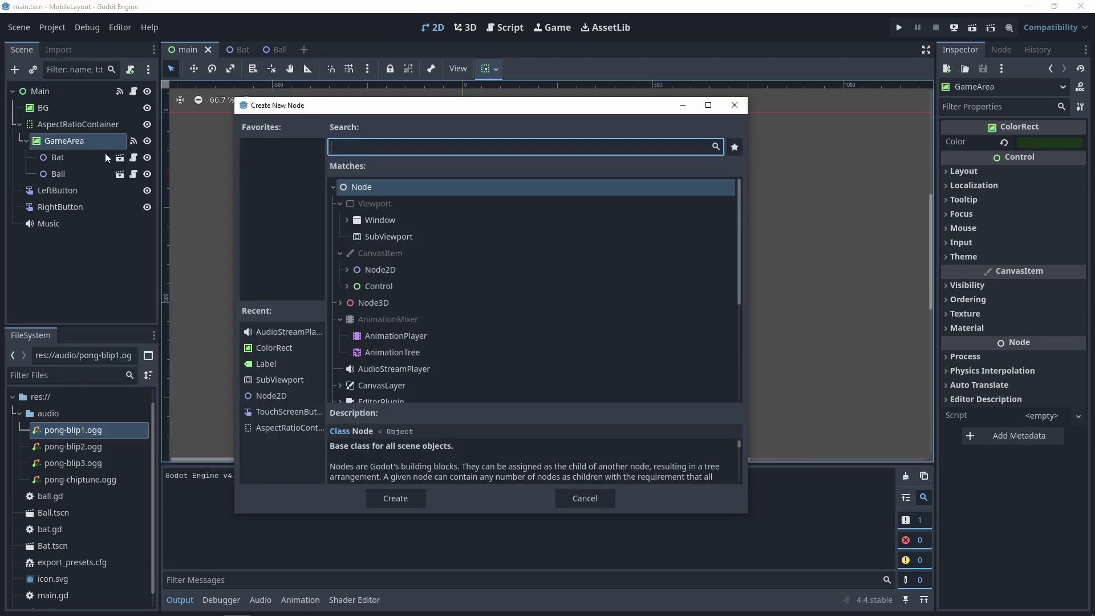
{"action": "type", "text": "label"}
{"action": "left_click", "coordinate": [394, 503]}
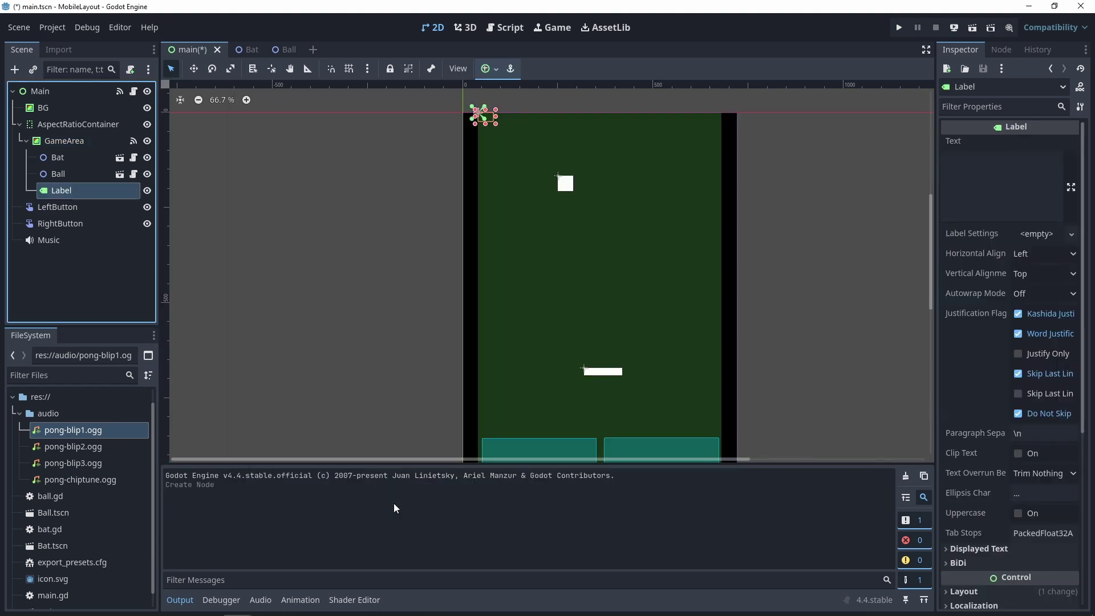
{"action": "left_click_drag", "start_coordinate": [519, 142], "coordinate": [723, 242]}
{"action": "left_click", "coordinate": [1001, 182]}
{"action": "type", "text": "Foo"}
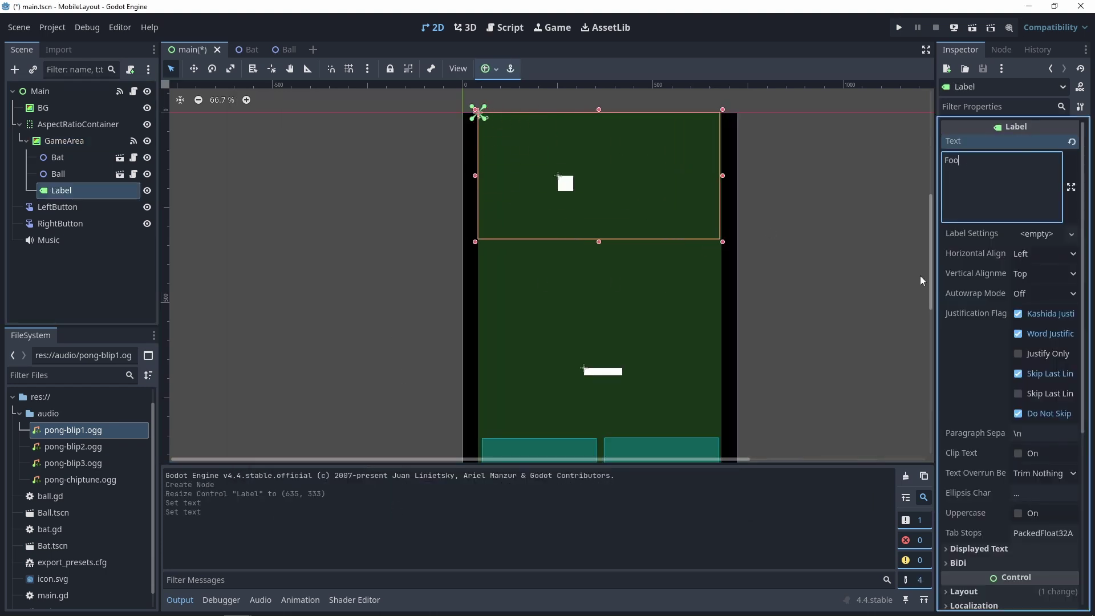
- Give the label a new LabelSettings with font size 24 and Word autowrap
{"action": "left_click", "coordinate": [1037, 234]}
{"action": "left_click", "coordinate": [1027, 251]}
{"action": "left_click", "coordinate": [1038, 233]}
{"action": "left_click", "coordinate": [961, 289]}
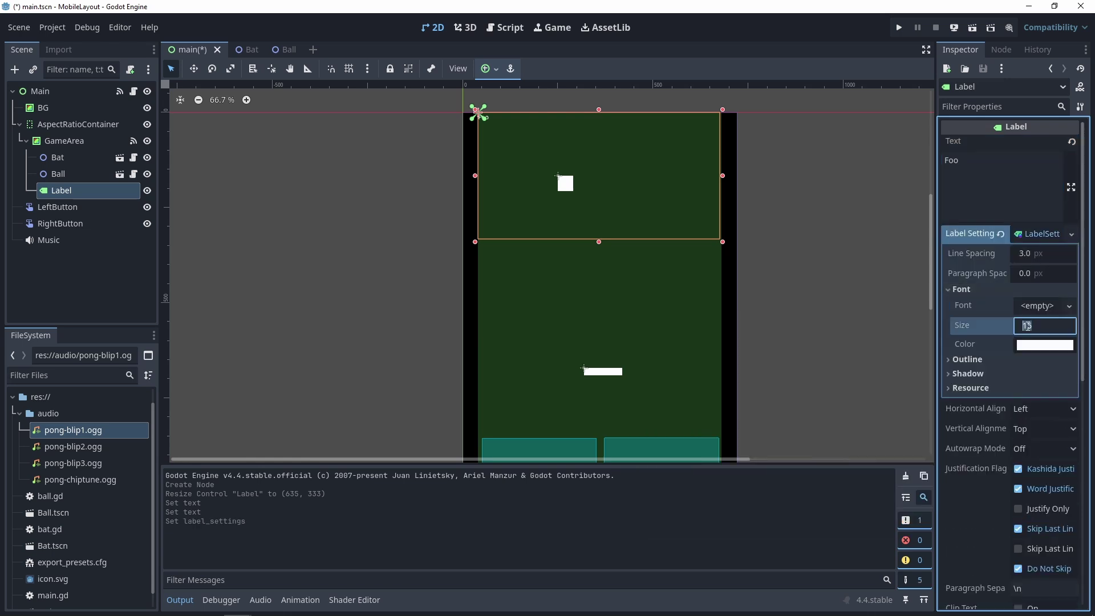
{"action": "left_click_drag", "start_coordinate": [1027, 326], "coordinate": [1026, 326]}
{"action": "left_click", "coordinate": [1035, 447]}
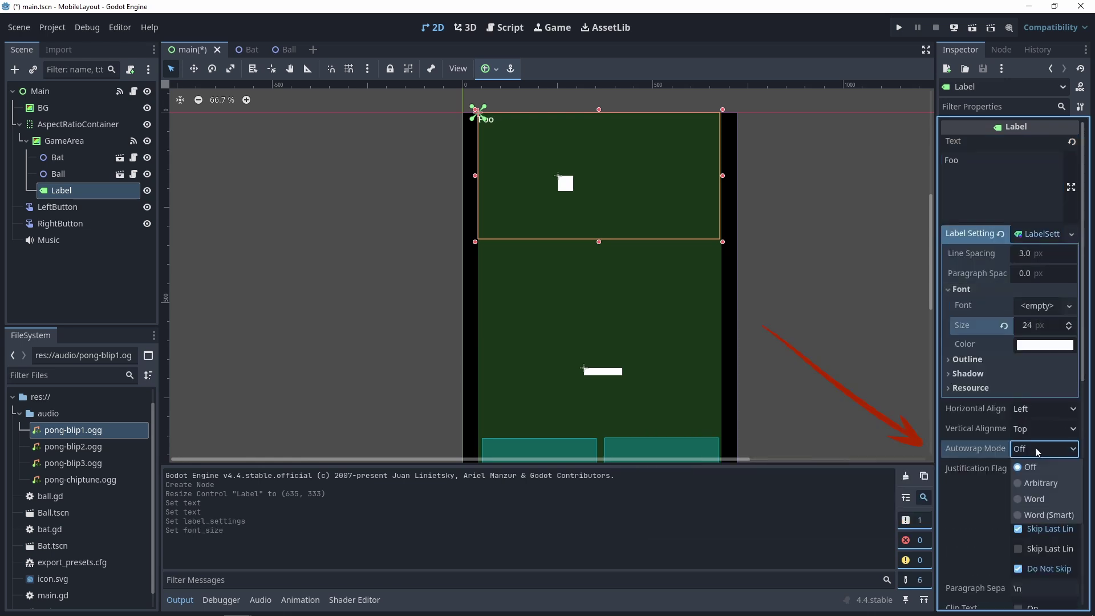
{"action": "left_click", "coordinate": [1019, 502]}
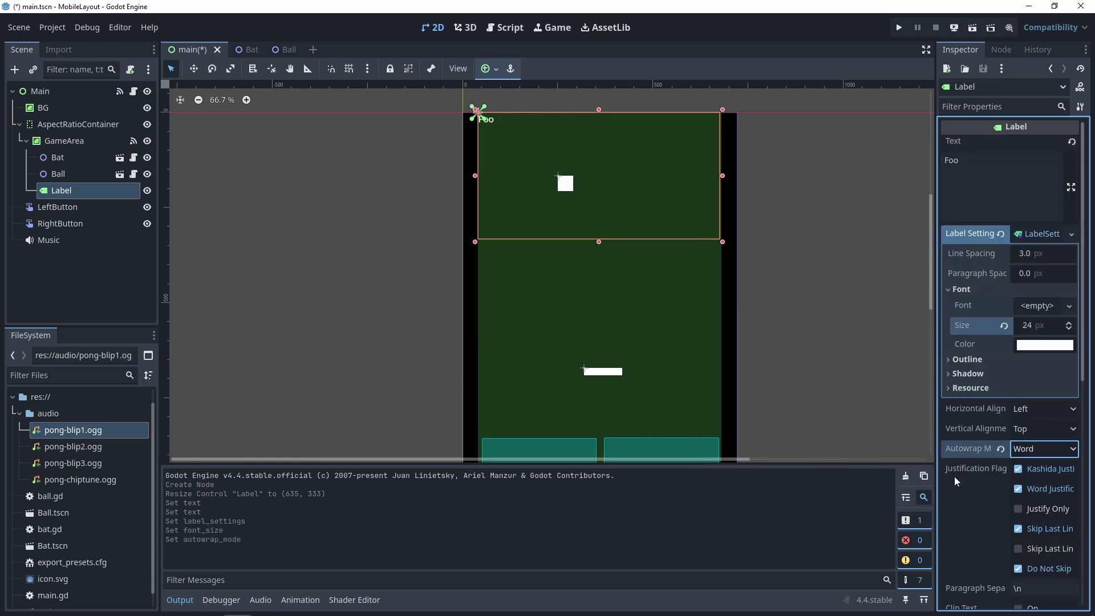
- Add an onready Label reference in main.gd and, on web, set its text to JavaScriptBridge.eval("navigator.userAgent")
{"action": "left_click", "coordinate": [504, 27]}
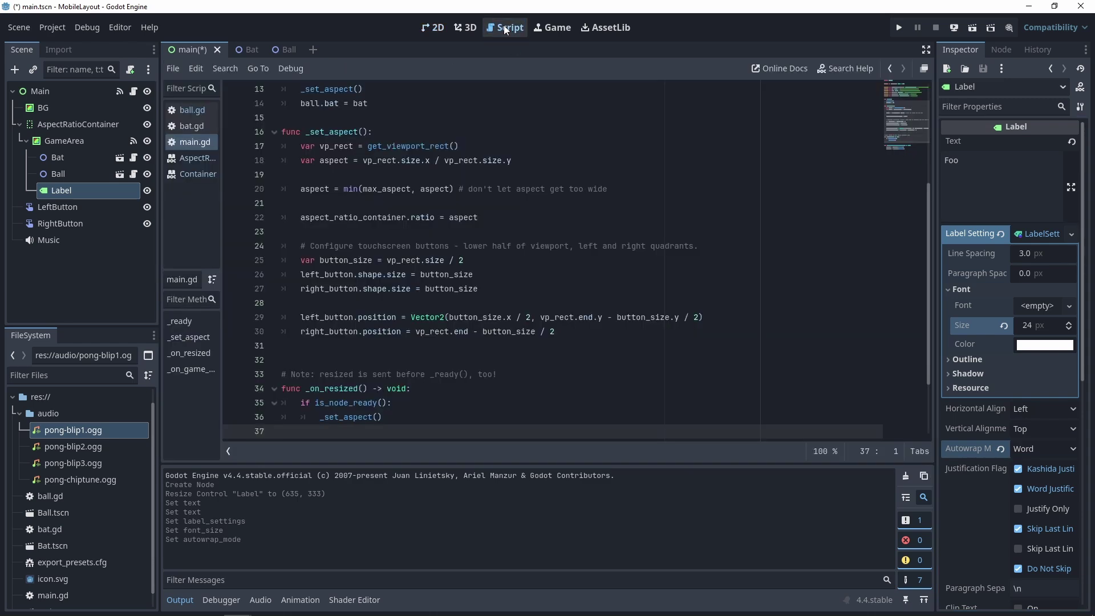
{"action": "scroll", "coordinate": [912, 100], "scroll_direction": "up", "scroll_amount": 4}
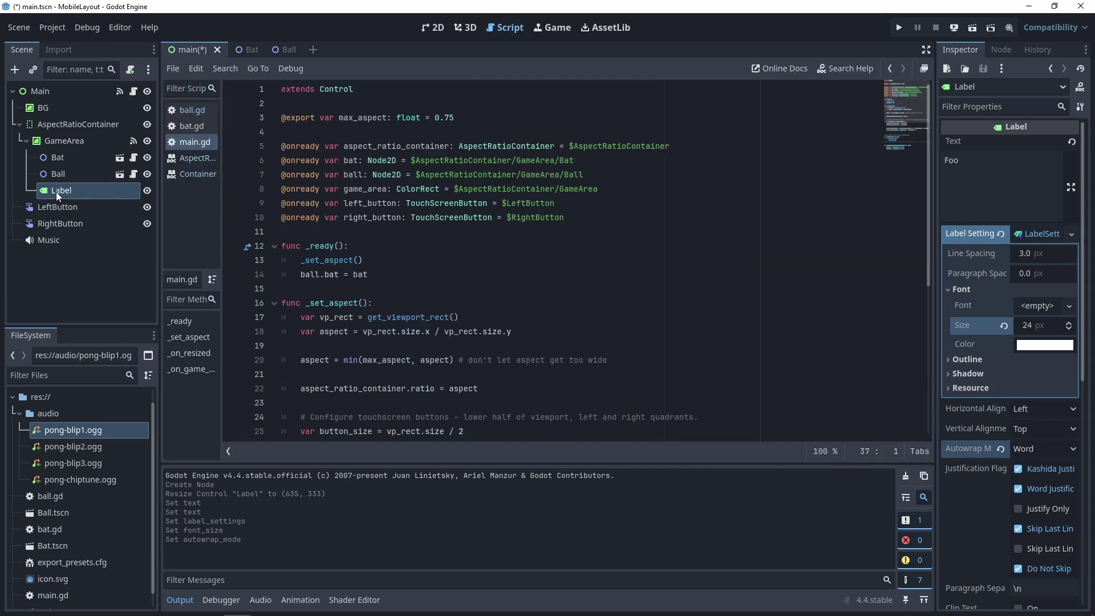
{"action": "left_click_drag", "start_coordinate": [56, 192], "coordinate": [271, 231], "text": "ctrl"}
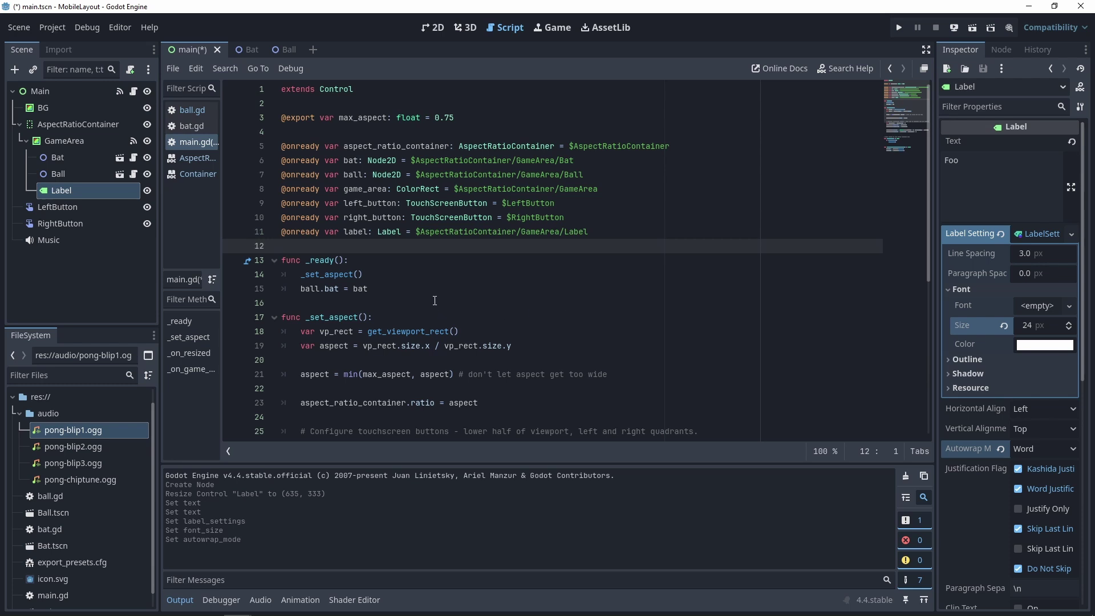
{"action": "key", "text": "Down"}
{"action": "key", "text": "Down"}
{"action": "key", "text": "Down"}
{"action": "key", "text": "Down"}
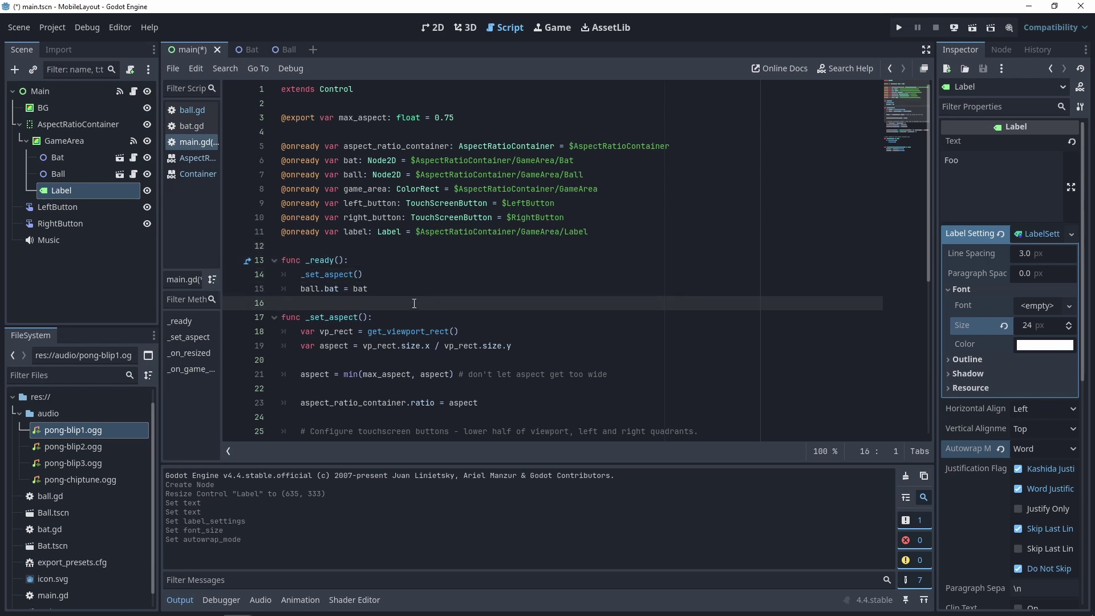
{"action": "key", "text": "Return"}
{"action": "type", "text": "if OS.has_feature(\""}
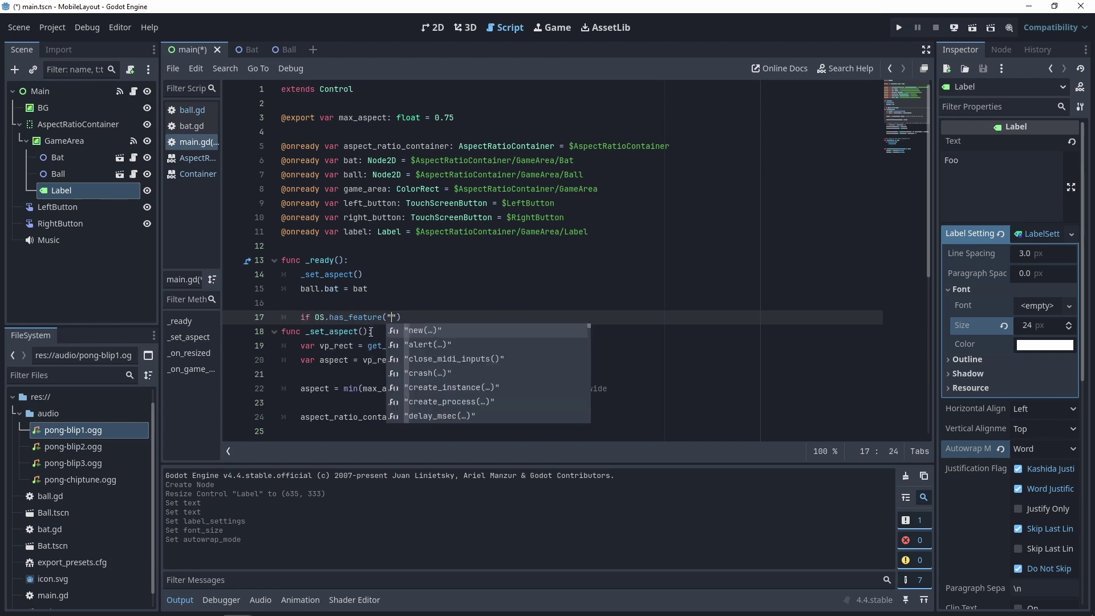
{"action": "type", "text": "web\"):"}
{"action": "key", "text": "Return"}
{"action": "type", "text": "label.text = JavaScript"}
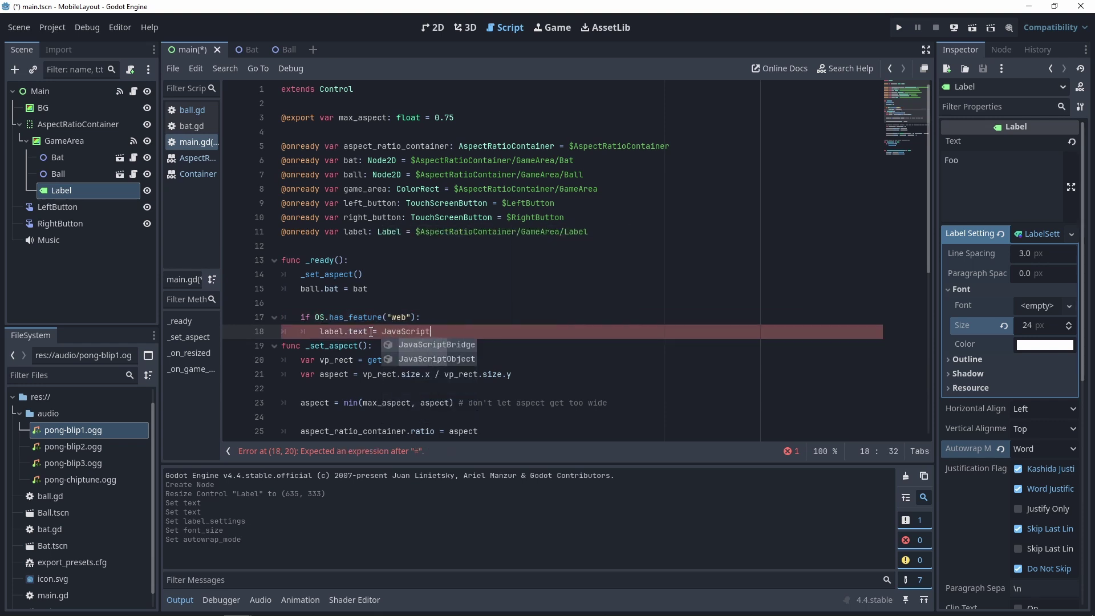
{"action": "key", "text": "Return"}
{"action": "type", "text": ".eval(\""}
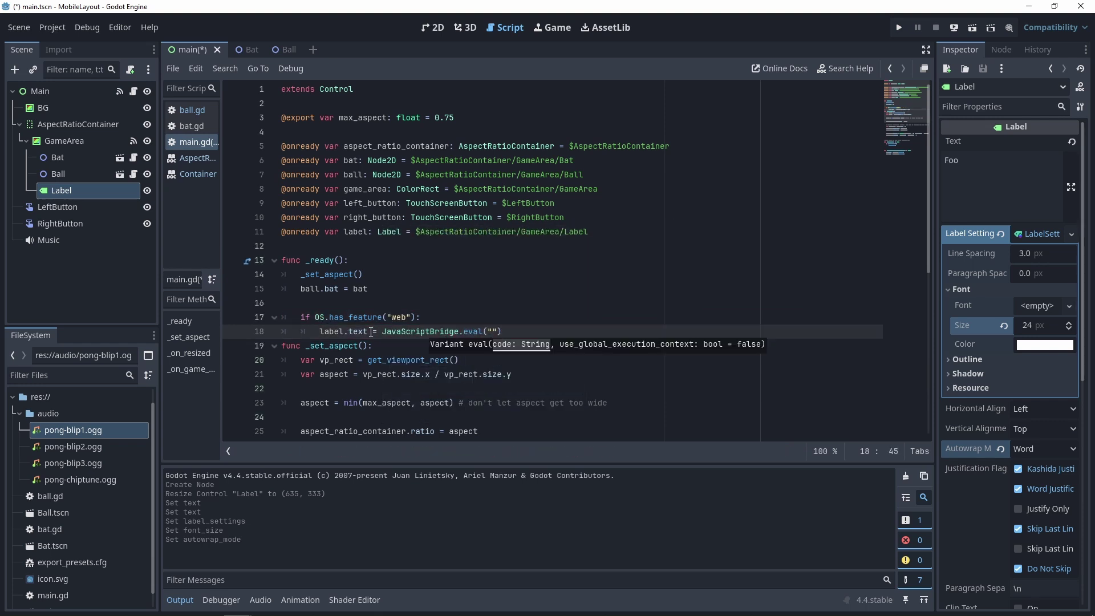
{"action": "type", "text": "navigator.userAgent\")"}
{"action": "key", "text": "Return"}
- Add an else branch setting label.visible = false, then save main.gd
{"action": "key", "text": "BackSpace"}
{"action": "type", "text": "else:"}
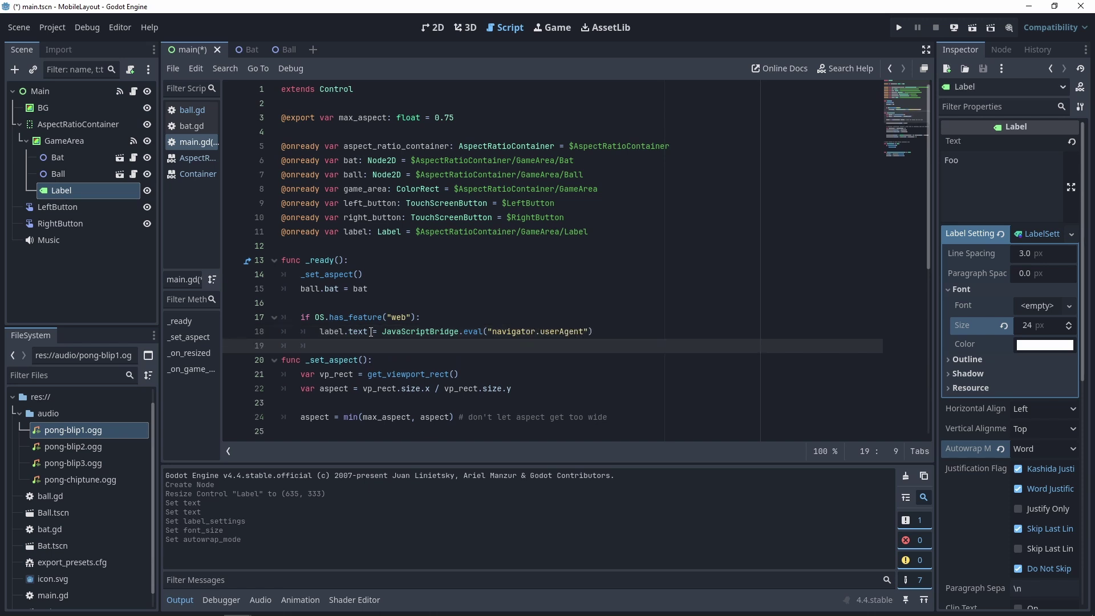
{"action": "key", "text": "Return"}
{"action": "type", "text": "lae"}
{"action": "key", "text": "Return"}
{"action": "type", "text": ".visible = get_theme_default_base_scale()"}
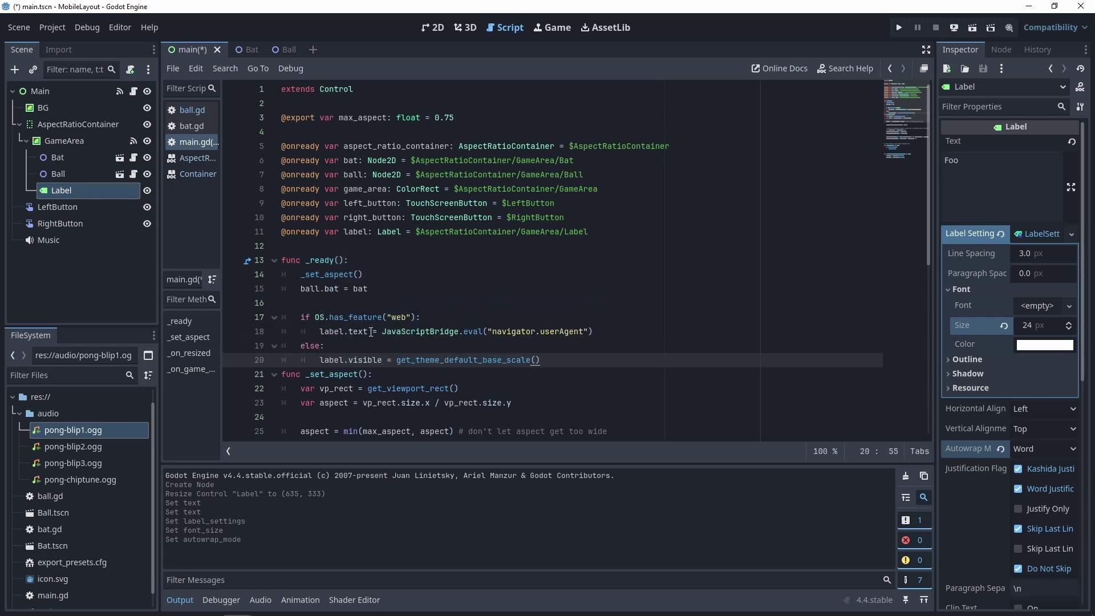
{"action": "key", "text": "ctrl+z"}
{"action": "type", "text": "false"}
{"action": "key", "text": "Return"}
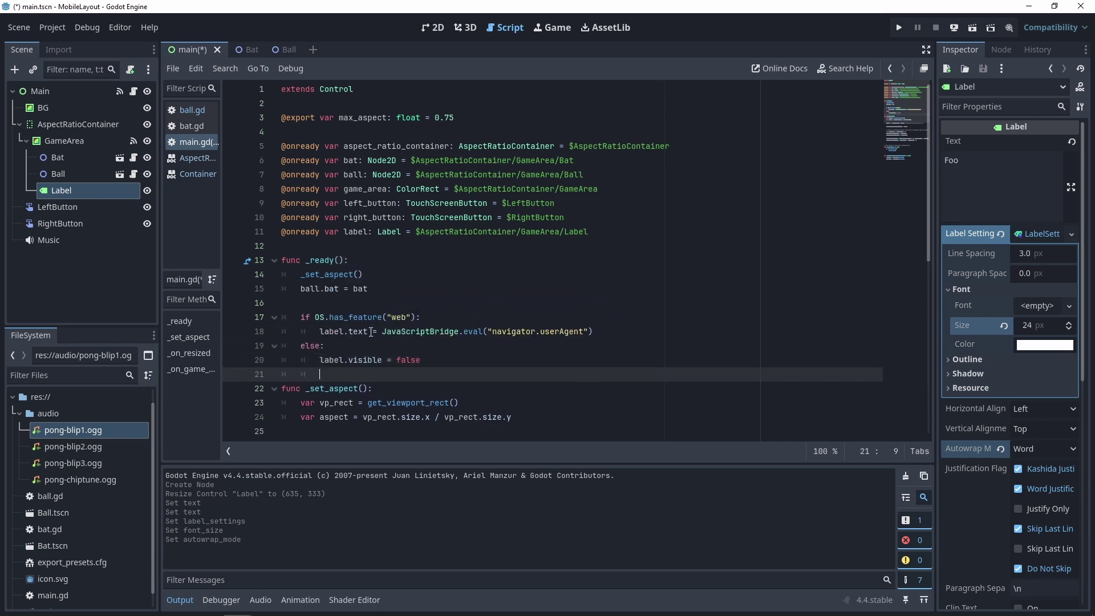
{"action": "key", "text": "ctrl+s"}
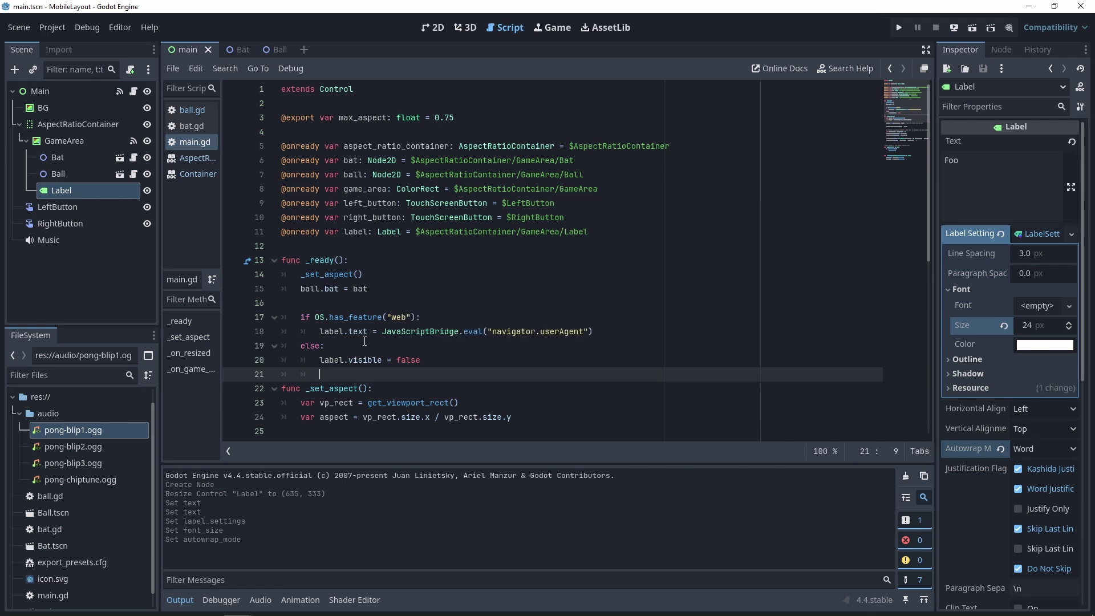
- Test-run the project, moving the bat left and right, then stop it
{"action": "key", "text": "F5"}
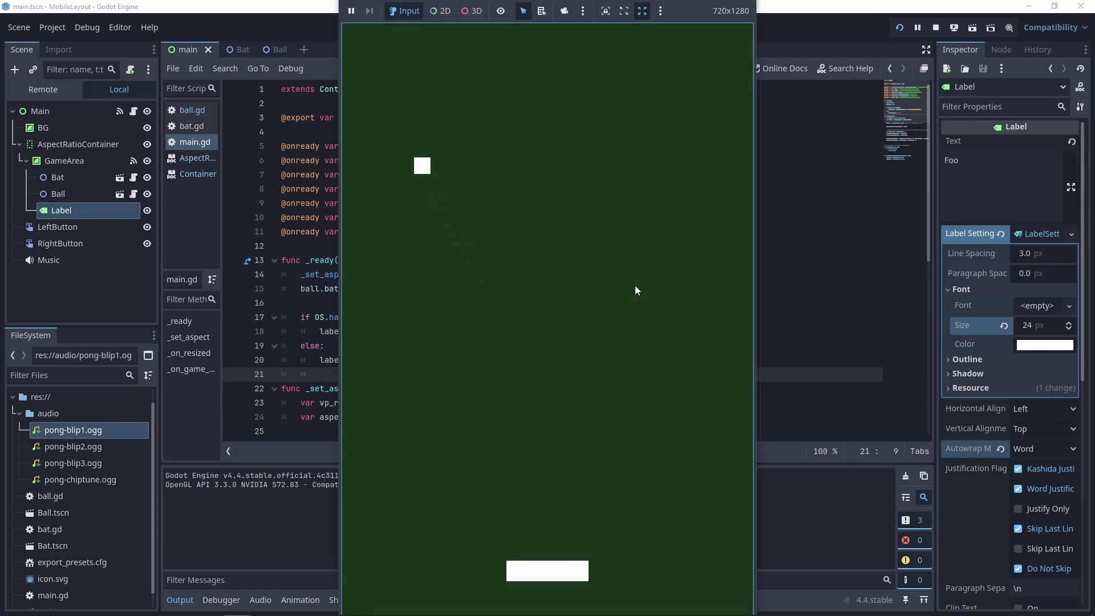
{"action": "key", "text": "Left"}
{"action": "key", "text": "Right"}
{"action": "key", "text": "F8"}
- Re-export the Web preset over MobileLayout.html and switch to the browser to run it
{"action": "left_click", "coordinate": [49, 28]}
{"action": "left_click", "coordinate": [53, 87]}
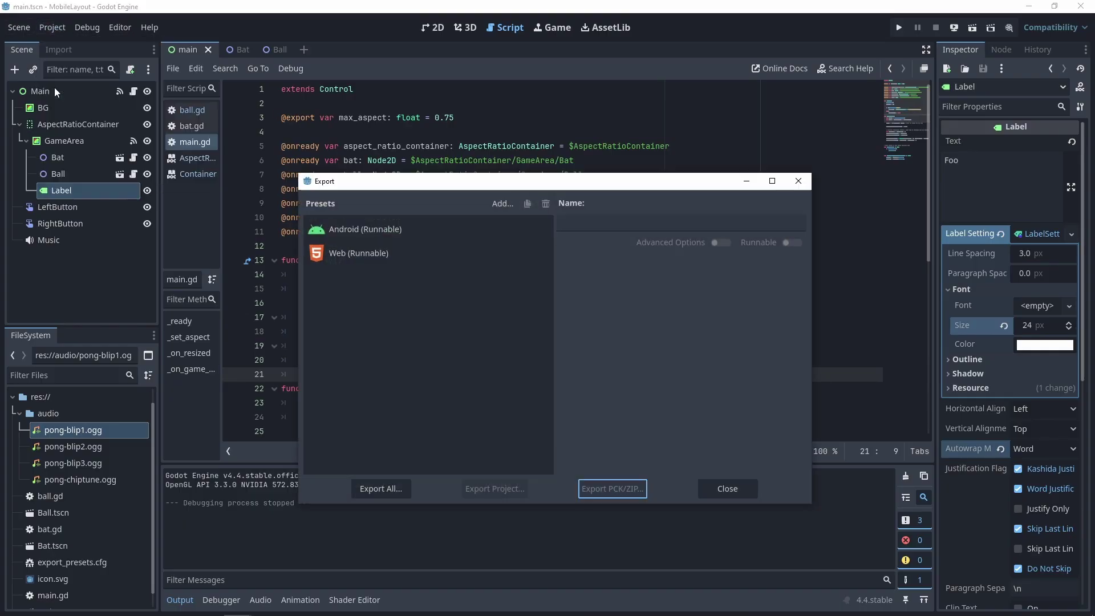
{"action": "left_click", "coordinate": [354, 257]}
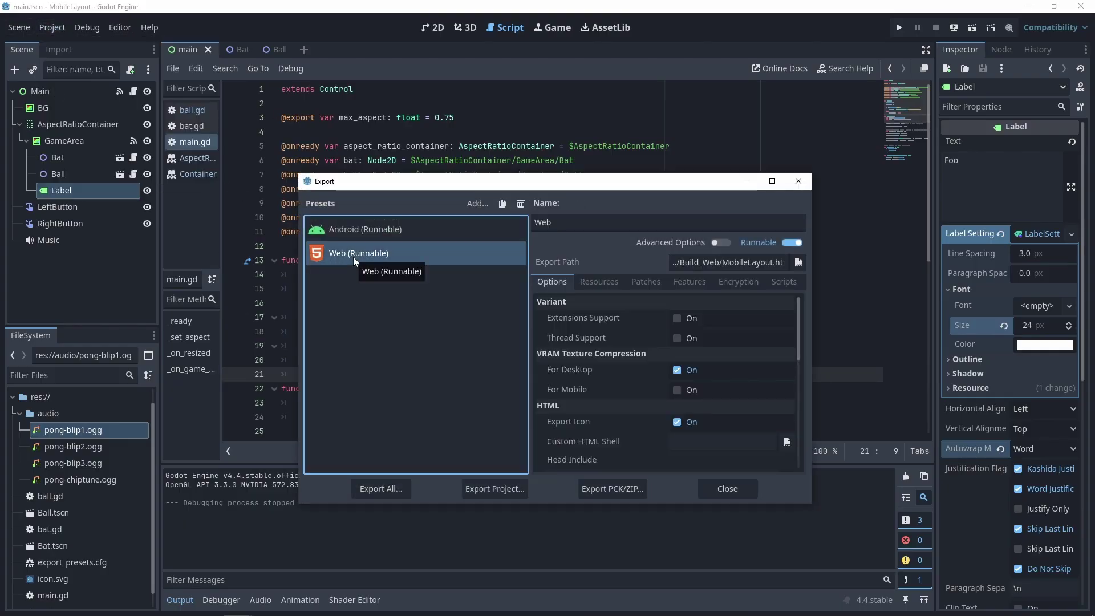
{"action": "left_click", "coordinate": [473, 490]}
{"action": "left_click", "coordinate": [446, 494]}
{"action": "left_click", "coordinate": [485, 327]}
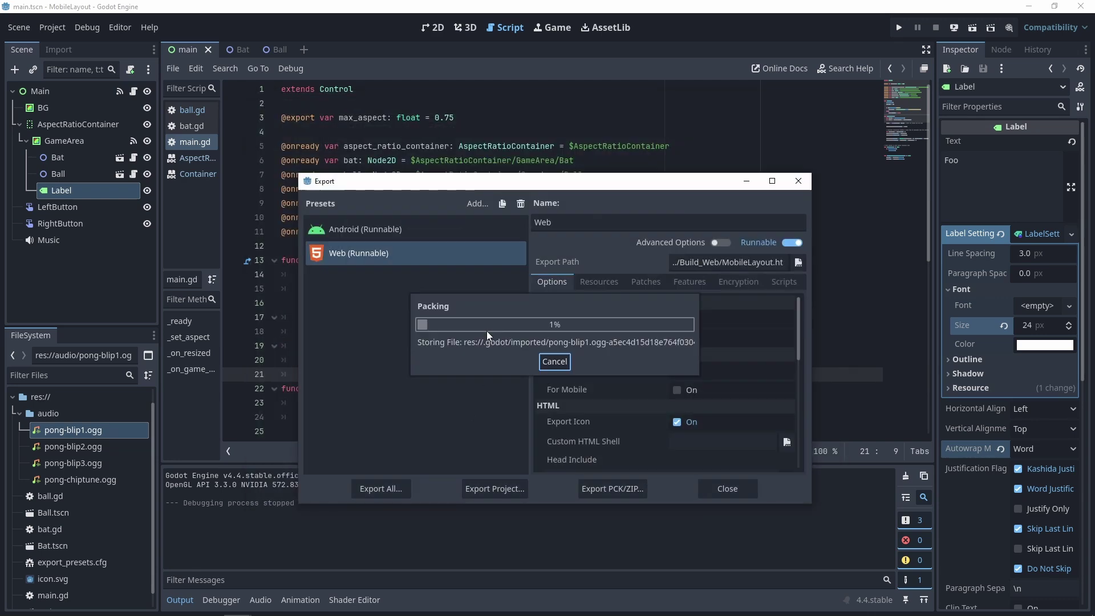
{"action": "key", "text": "alt+Tab"}
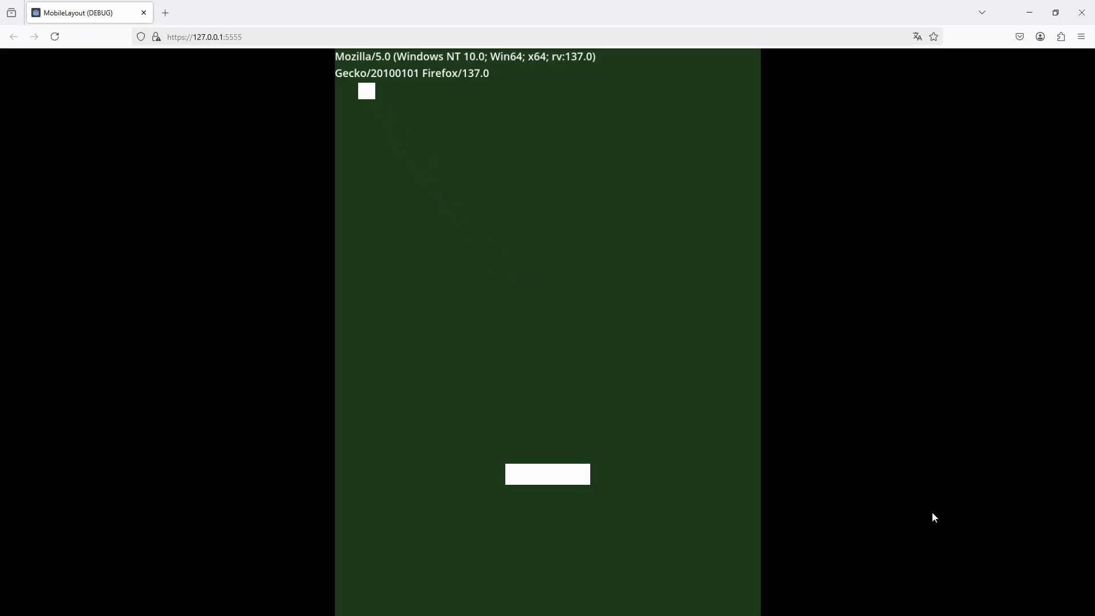
- Steer the paddle left and right with the arrow keys to keep the ball in play
{"action": "key", "text": "Left"}
{"action": "key", "text": "Right"}
{"action": "key", "text": "Left"}
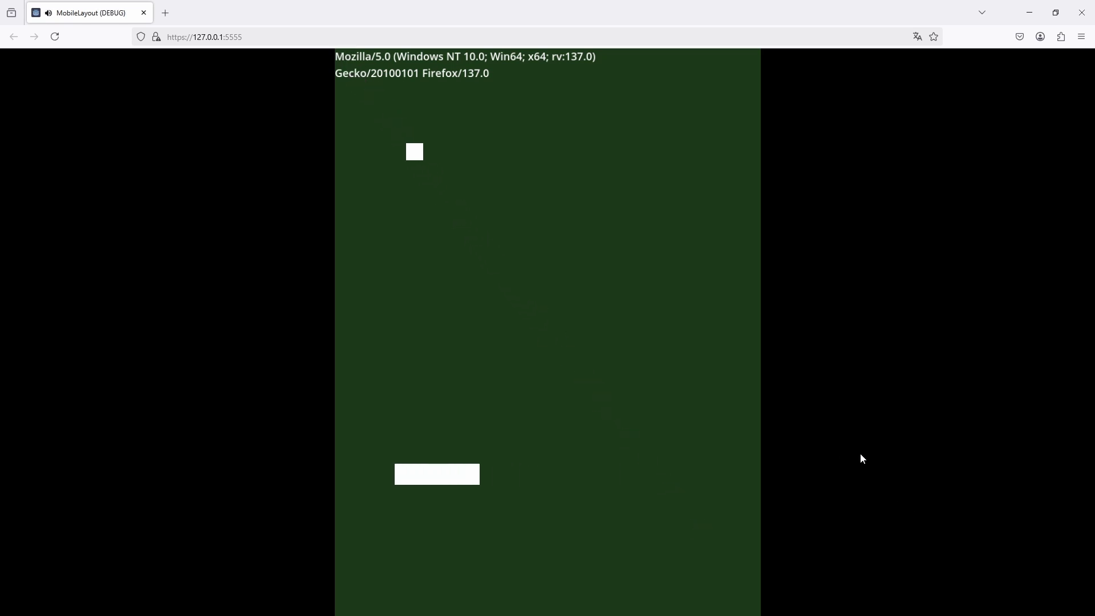
{"action": "key", "text": "Right"}
{"action": "key", "text": "Right"}
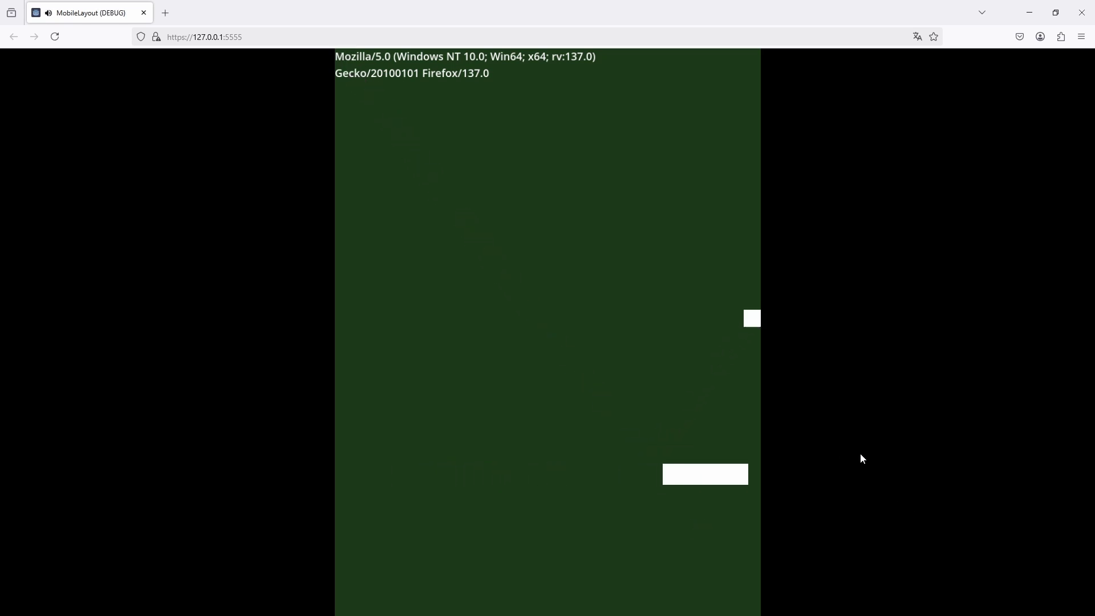
{"action": "key", "text": "Left"}
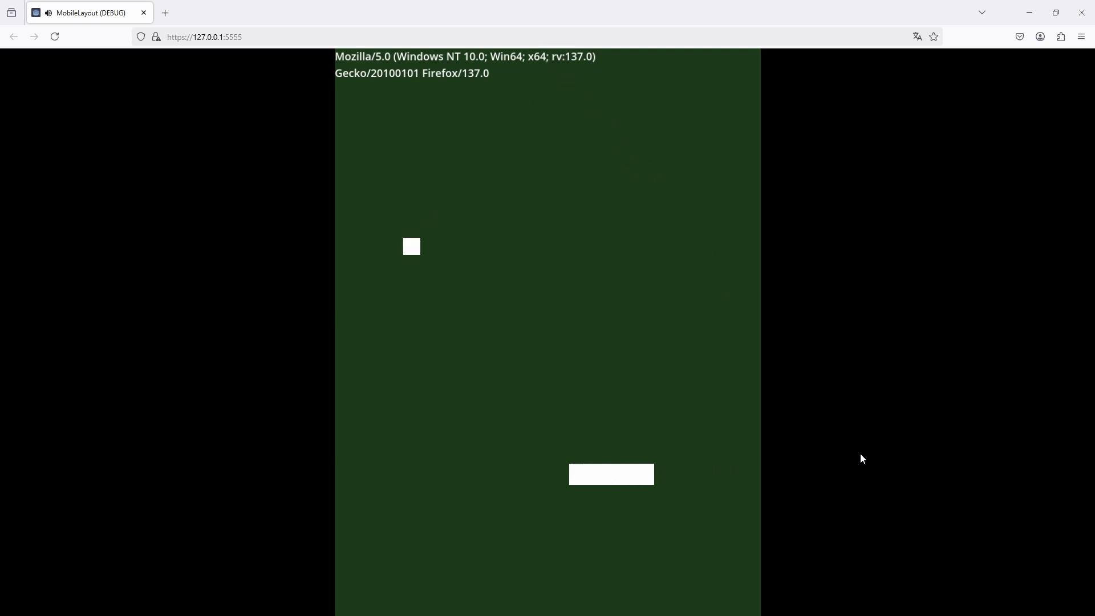
{"action": "key", "text": "Left"}
{"action": "key", "text": "Right"}
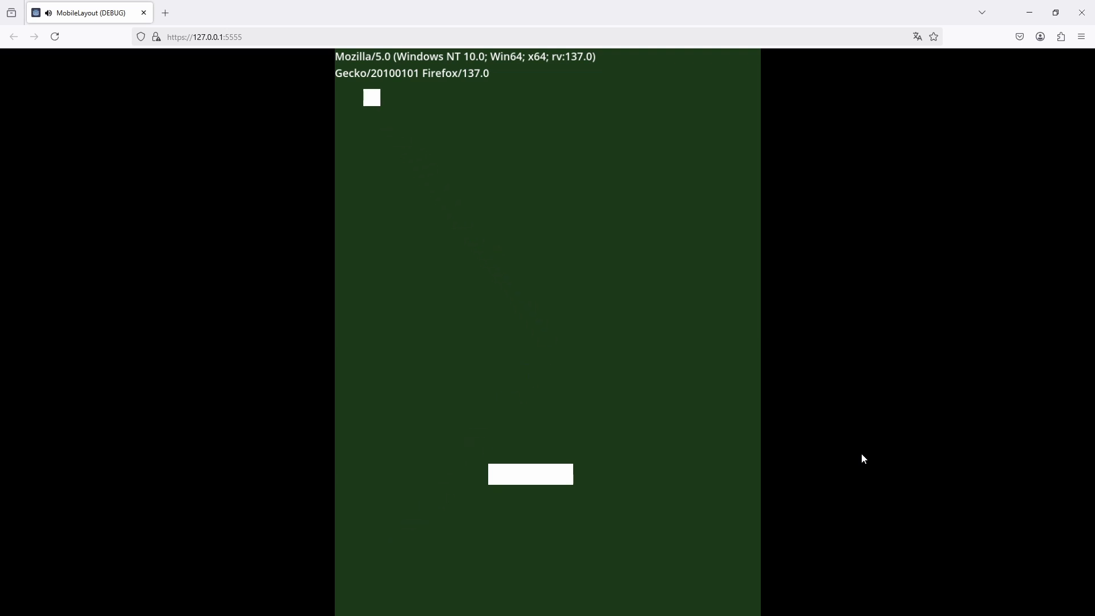
{"action": "key", "text": "Right"}
{"action": "key", "text": "Right"}
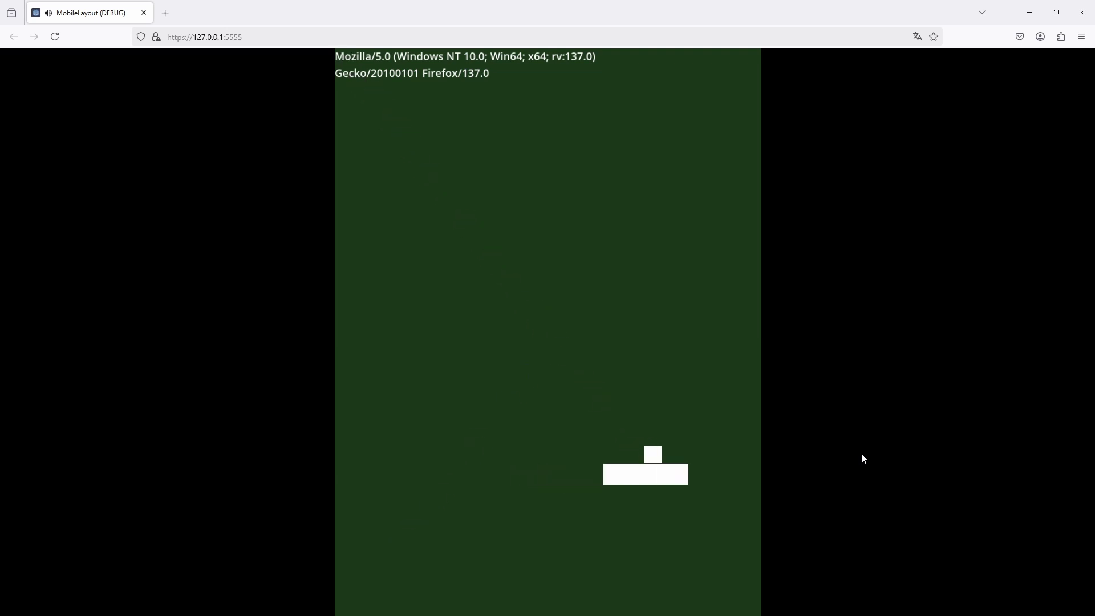
{"action": "key", "text": "Left"}
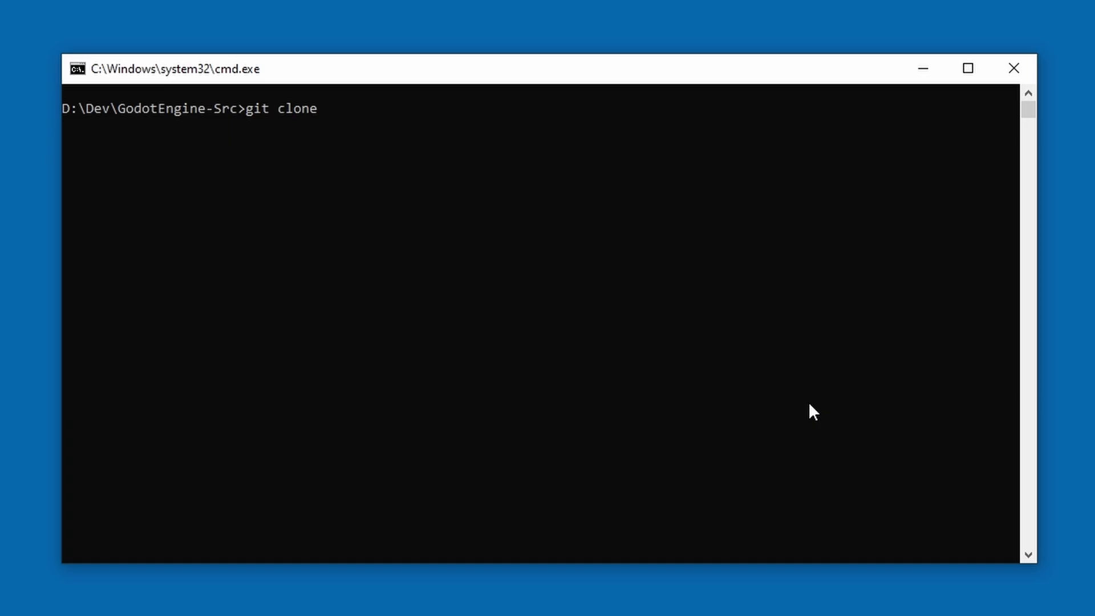
{"action": "type", "text": "https://github.com/godotengine/god"}
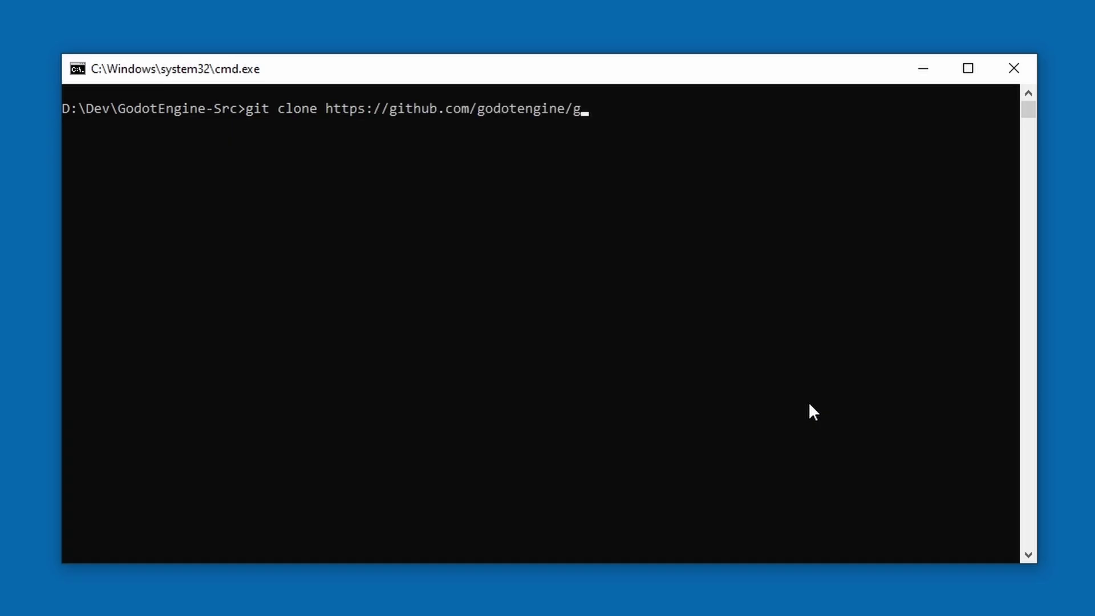
{"action": "type", "text": "ot.git -b 4.4.1-stable"}
{"action": "key", "text": "Return"}
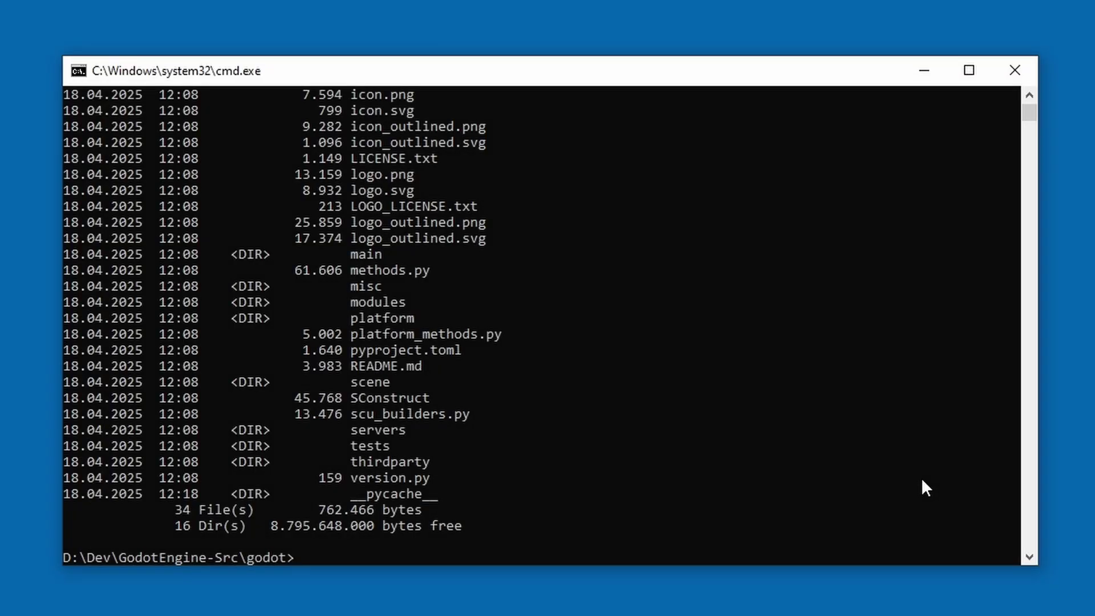
- Load the emsdk_env.bat environment and build the web template_release with threads=no using scons
{"action": "type", "text": "..\\emsdk\\emsdk"}
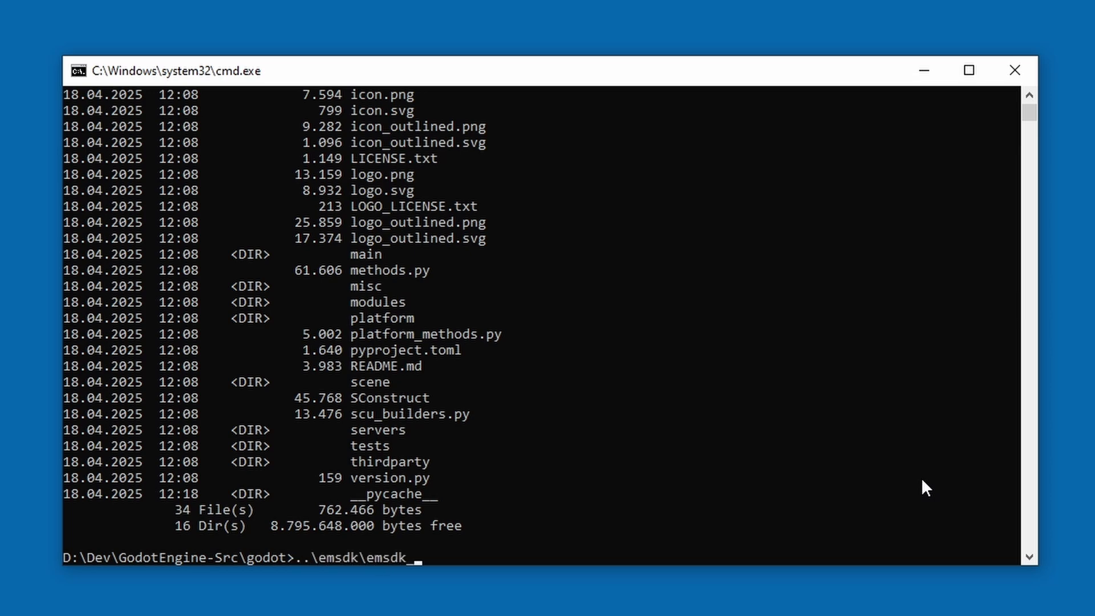
{"action": "type", "text": "_en"}
{"action": "key", "text": "Tab"}
{"action": "key", "text": "Return"}
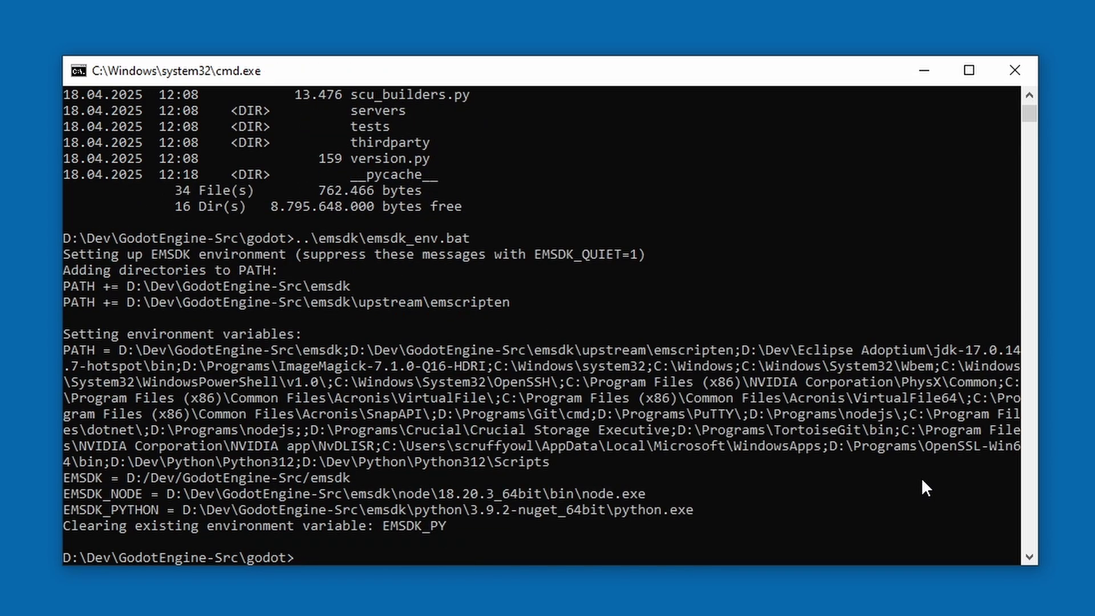
{"action": "type", "text": "scons platform=web "}
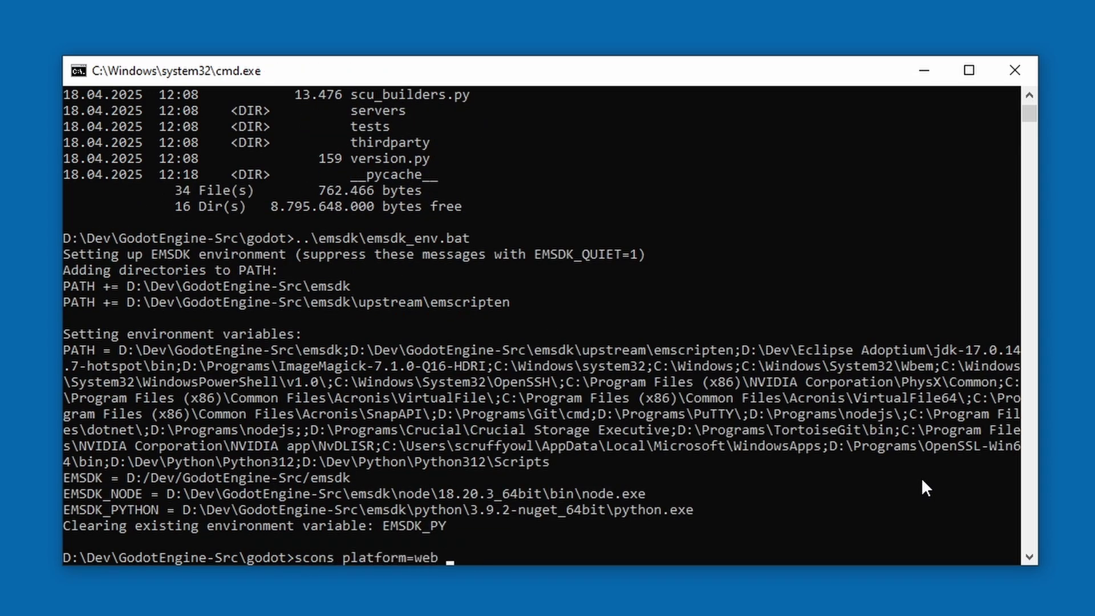
{"action": "type", "text": "target=template_release"}
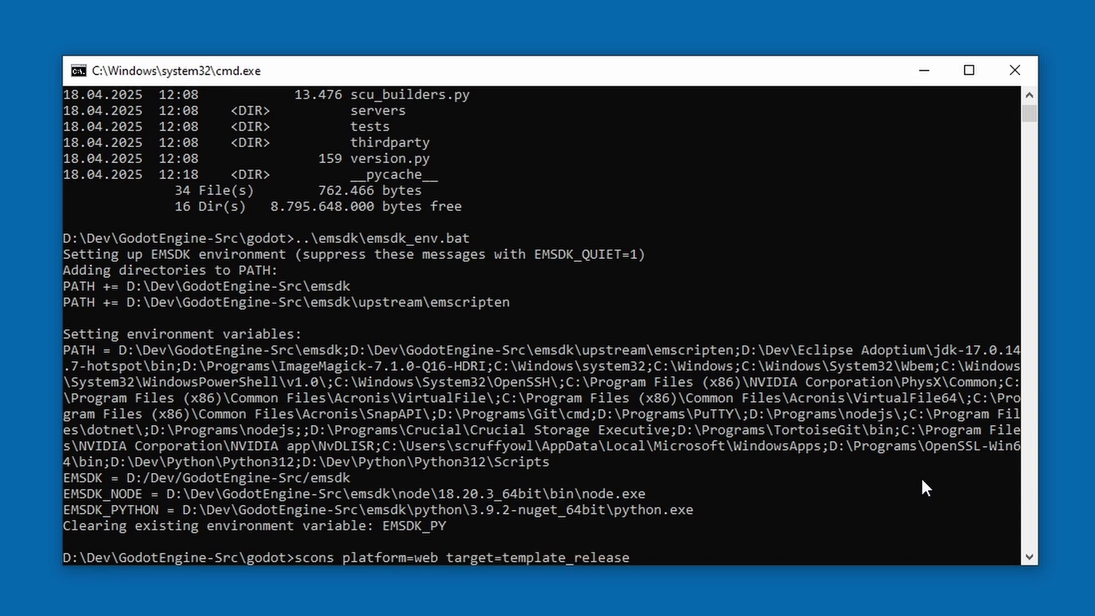
{"action": "type", "text": " threads=no"}
{"action": "key", "text": "Return"}
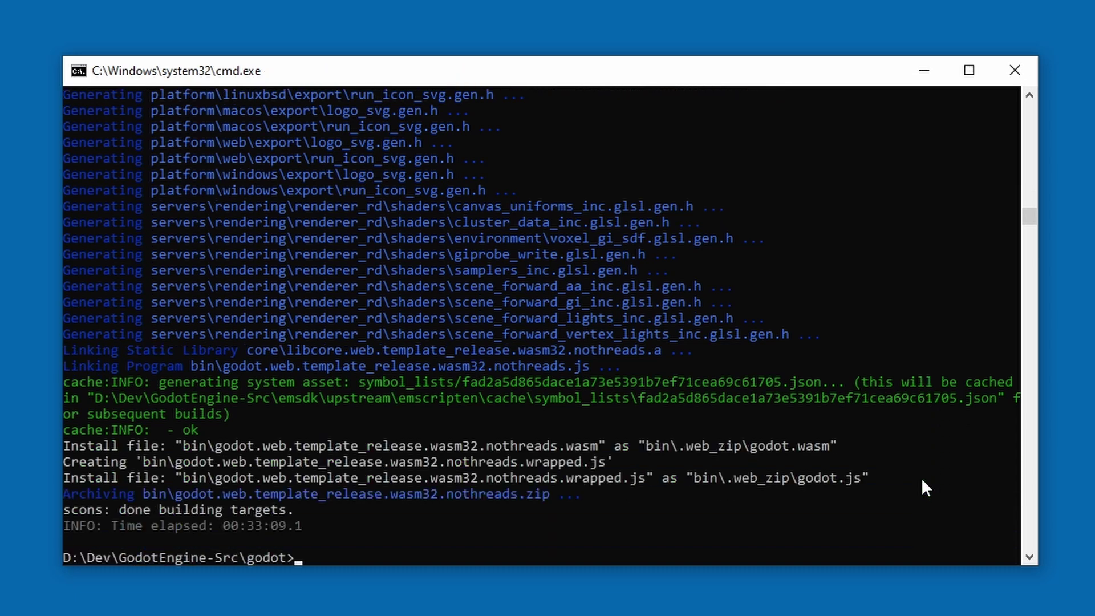
- List the bin folder to check the built nothreads template zip
{"action": "type", "text": "cd bin"}
{"action": "key", "text": "Return"}
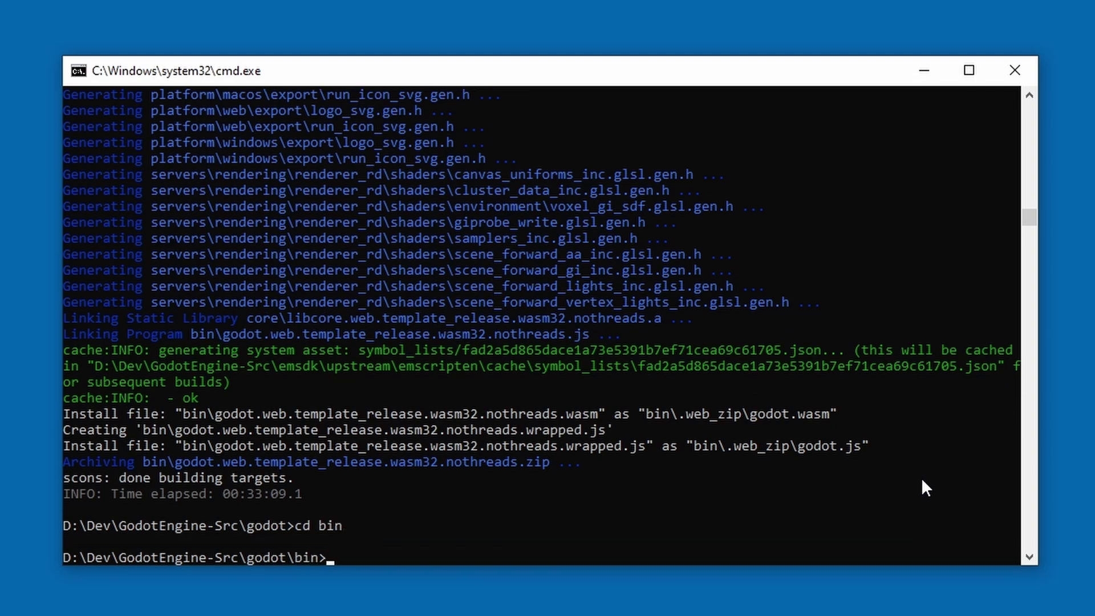
{"action": "type", "text": "dir"}
{"action": "key", "text": "Return"}
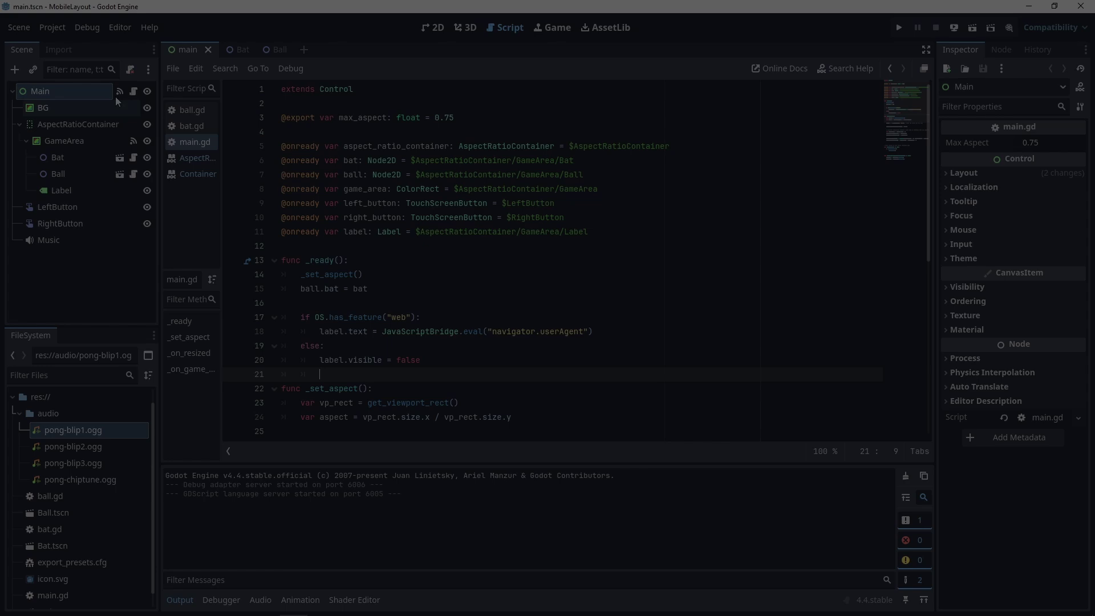
- Set the Web preset's custom release template to the newly built nothreads zip
{"action": "left_click", "coordinate": [51, 27]}
{"action": "left_click", "coordinate": [60, 86]}
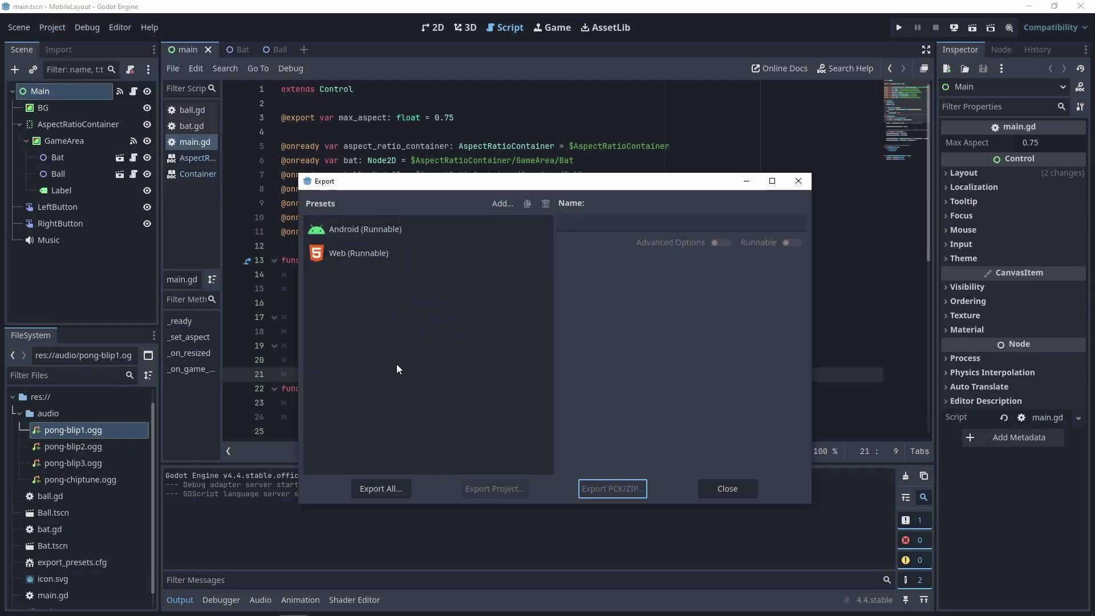
{"action": "left_click", "coordinate": [362, 258]}
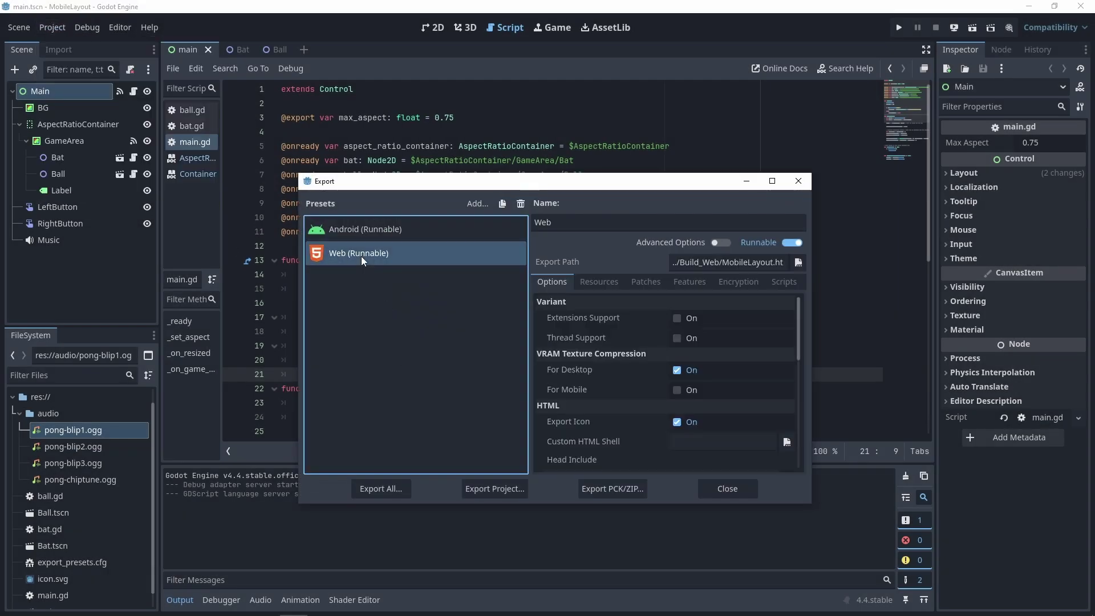
{"action": "left_click", "coordinate": [719, 243]}
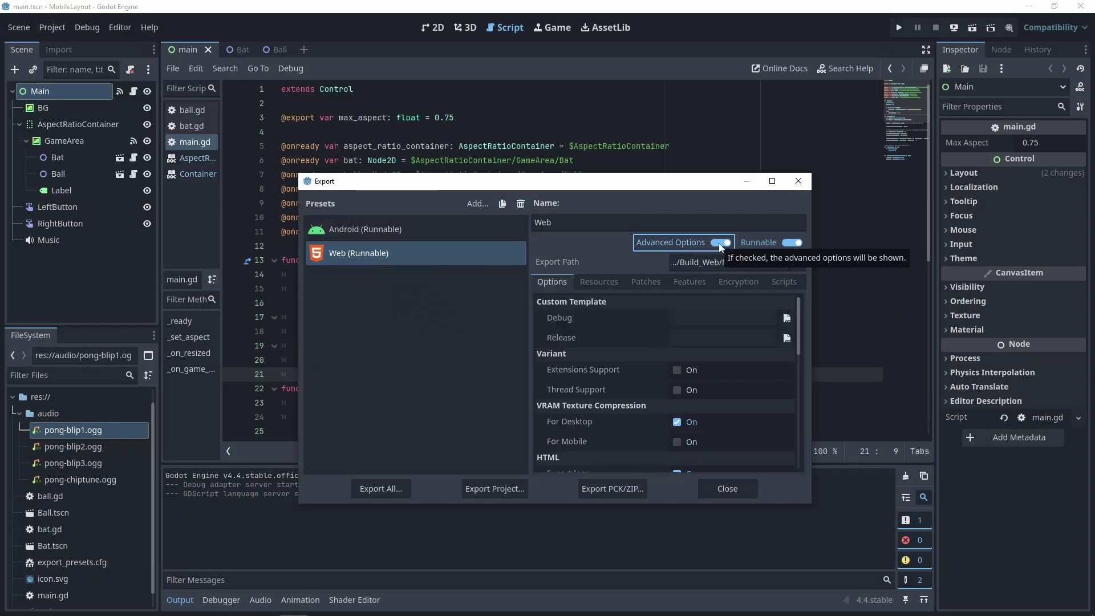
{"action": "left_click", "coordinate": [787, 337]}
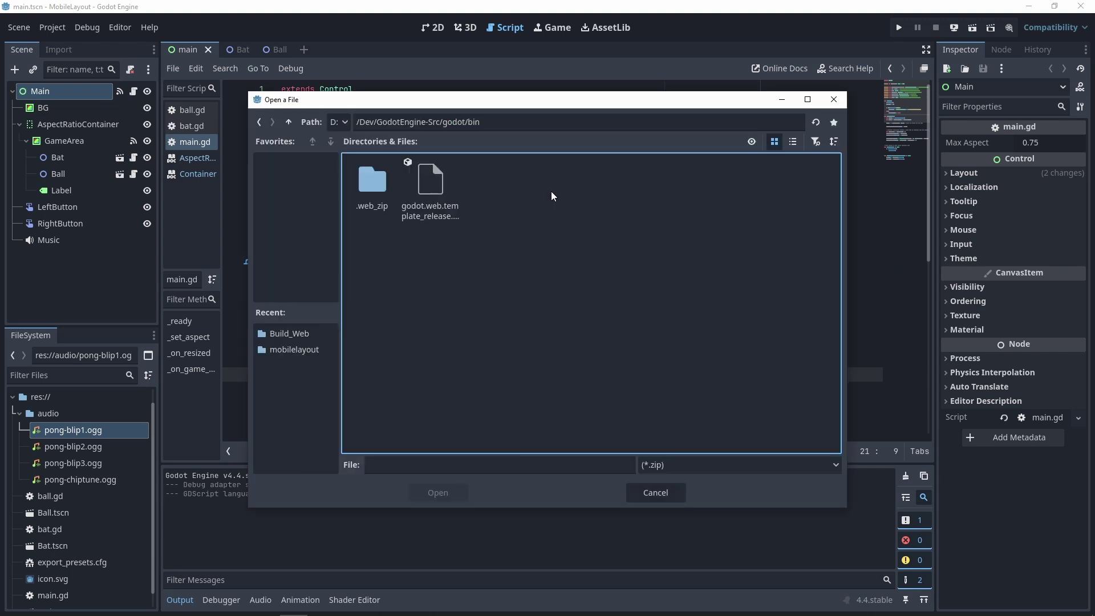
{"action": "left_click", "coordinate": [442, 189]}
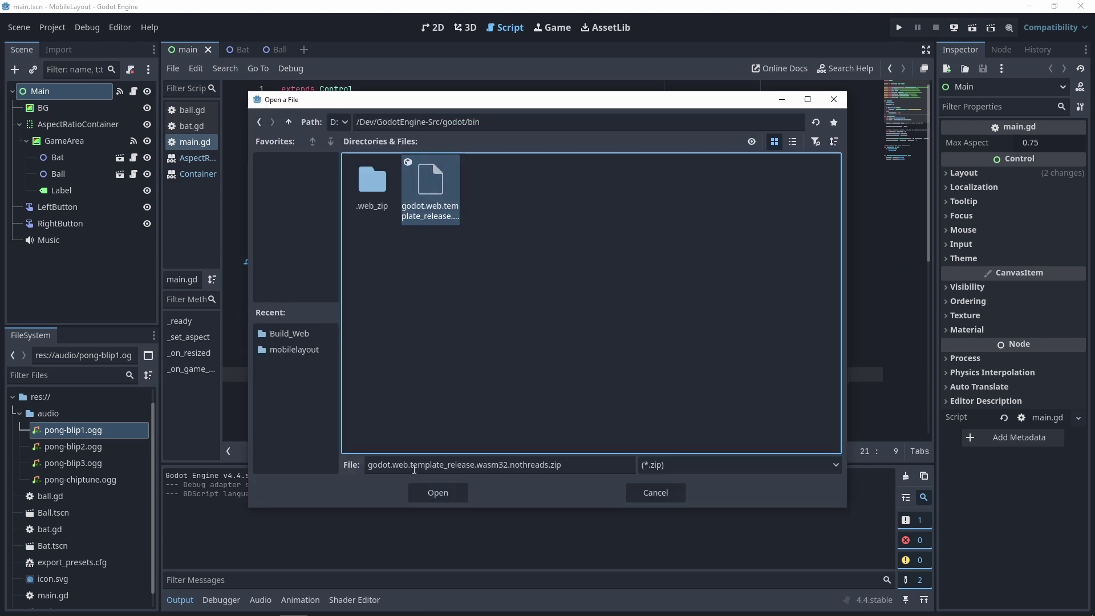
{"action": "left_click", "coordinate": [437, 492]}
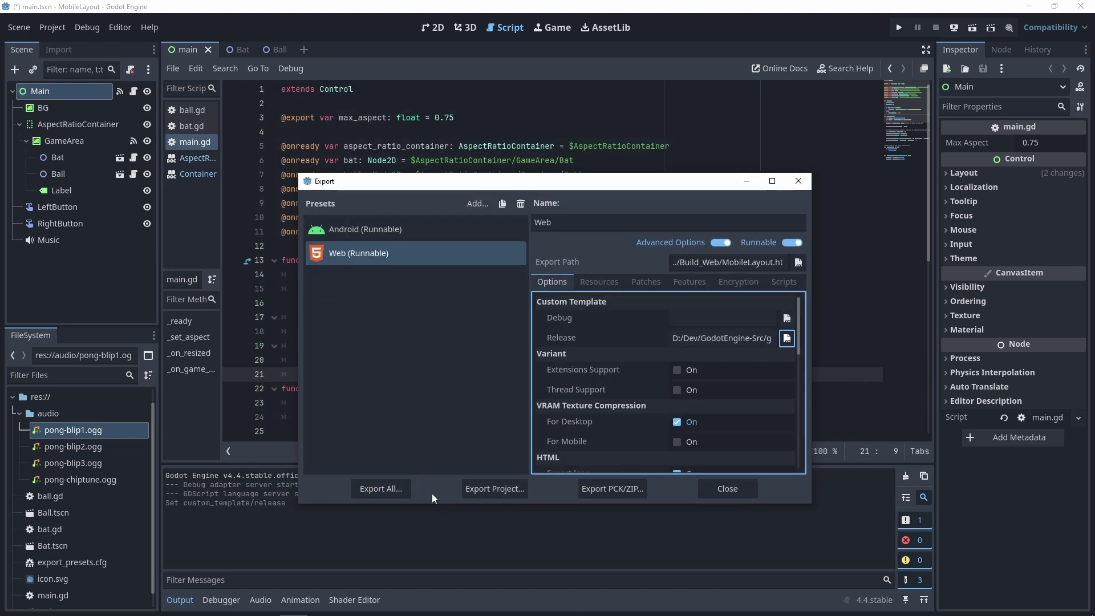
- Export without debug to MobileLayout.html, overwriting the previous export
{"action": "left_click", "coordinate": [494, 490]}
{"action": "left_click", "coordinate": [508, 468]}
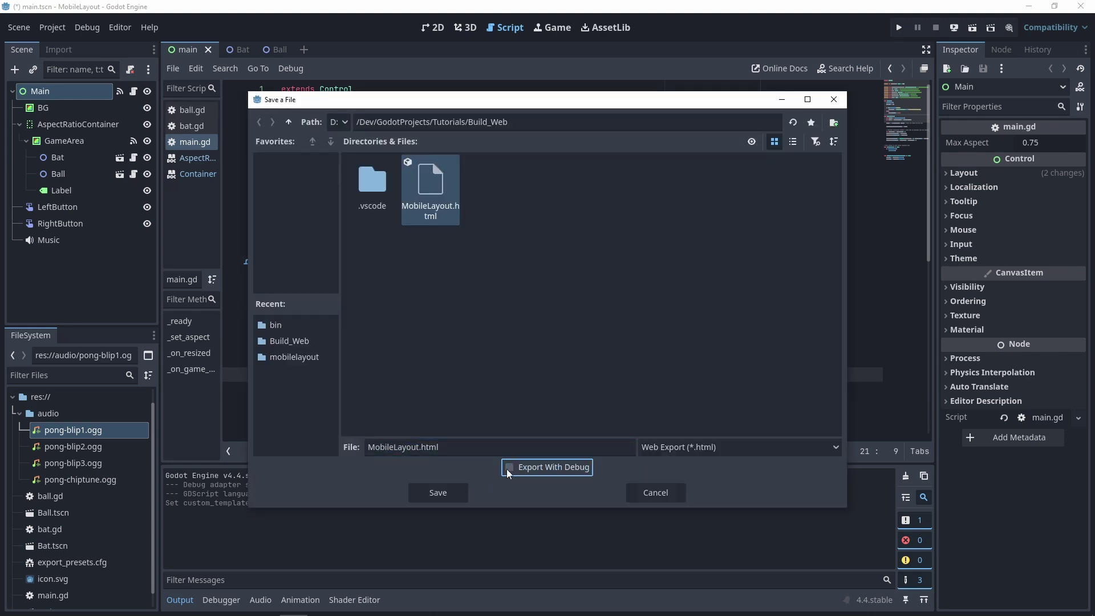
{"action": "left_click", "coordinate": [438, 492]}
{"action": "left_click", "coordinate": [490, 328]}
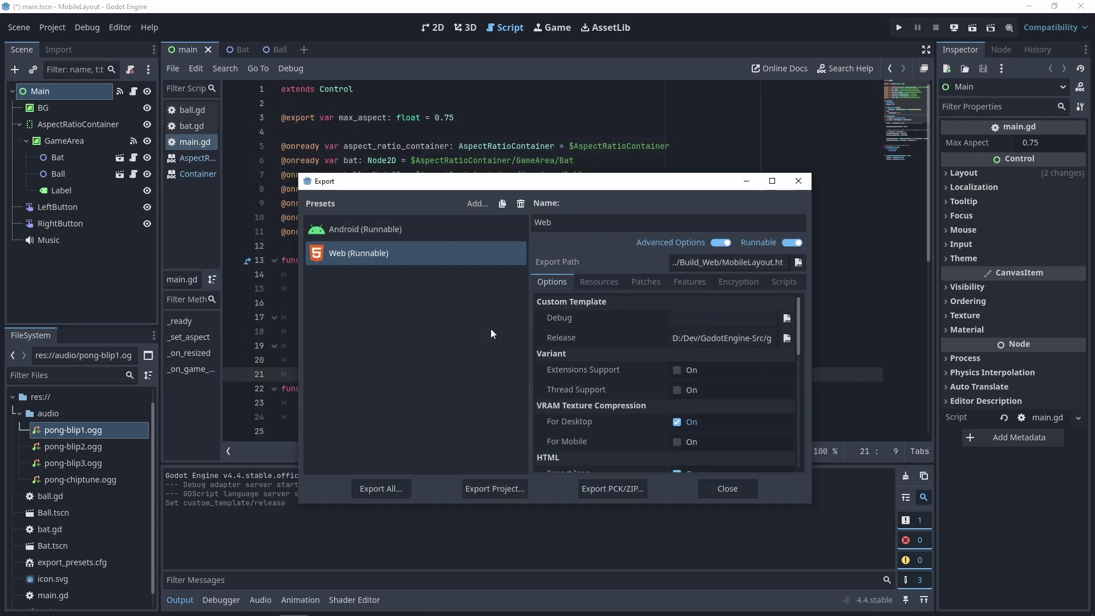
{"action": "left_click", "coordinate": [737, 486]}
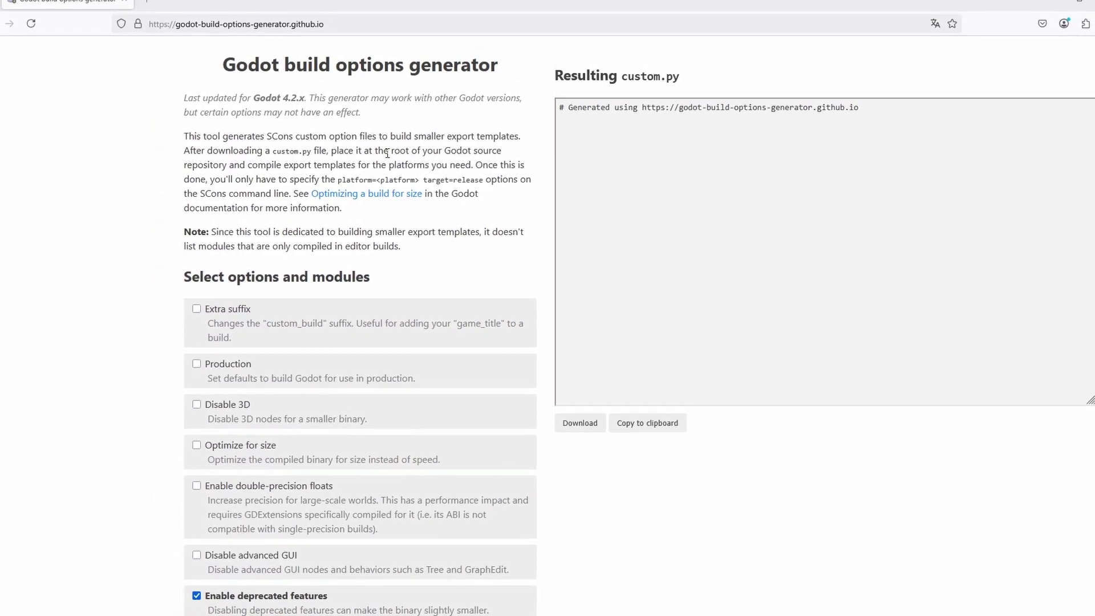
- Follow the 'Optimizing a build for size' link from the build options generator
{"action": "left_click", "coordinate": [366, 193]}
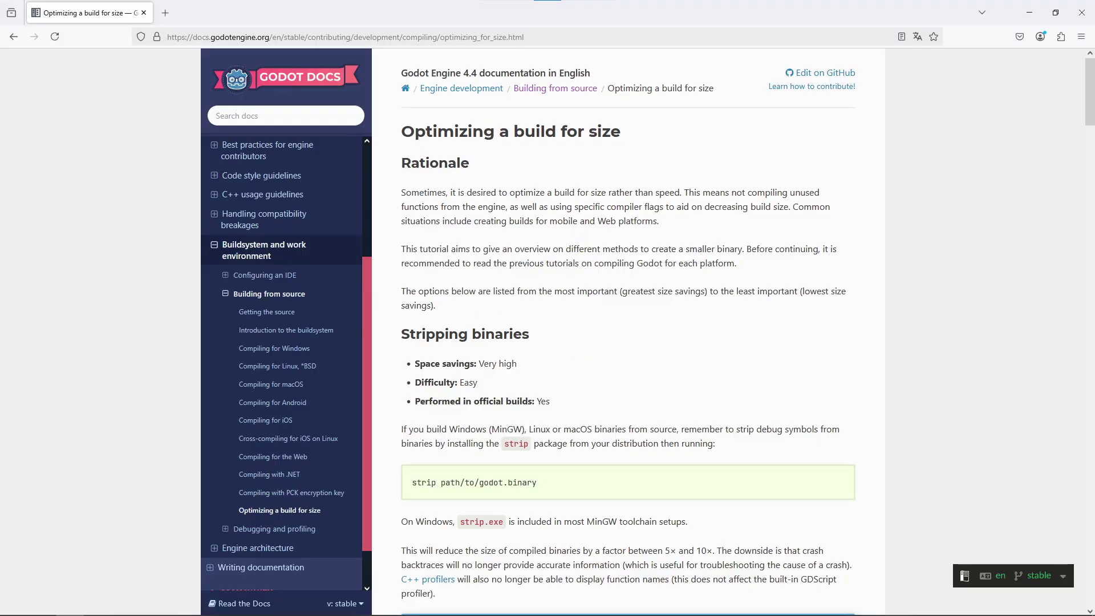
- Go back from the docs page to the build options generator
{"action": "key", "text": "alt+Left"}
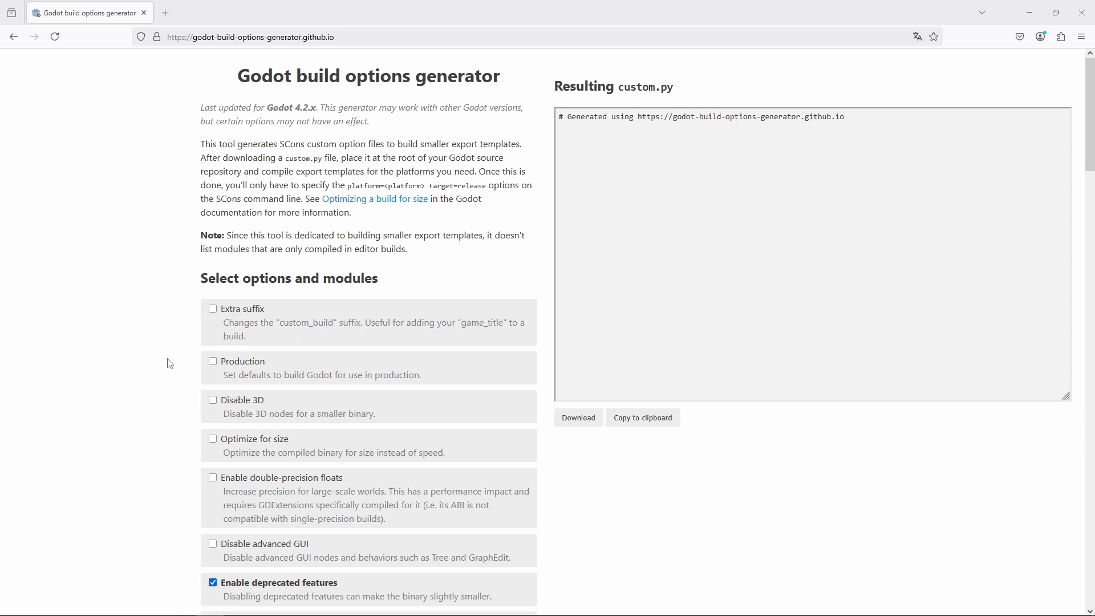
- Disable 3D and advanced GUI, optimize for size, and turn off deprecated features, Minizip and Vulkan
{"action": "scroll", "coordinate": [170, 364], "scroll_direction": "down", "scroll_amount": 2}
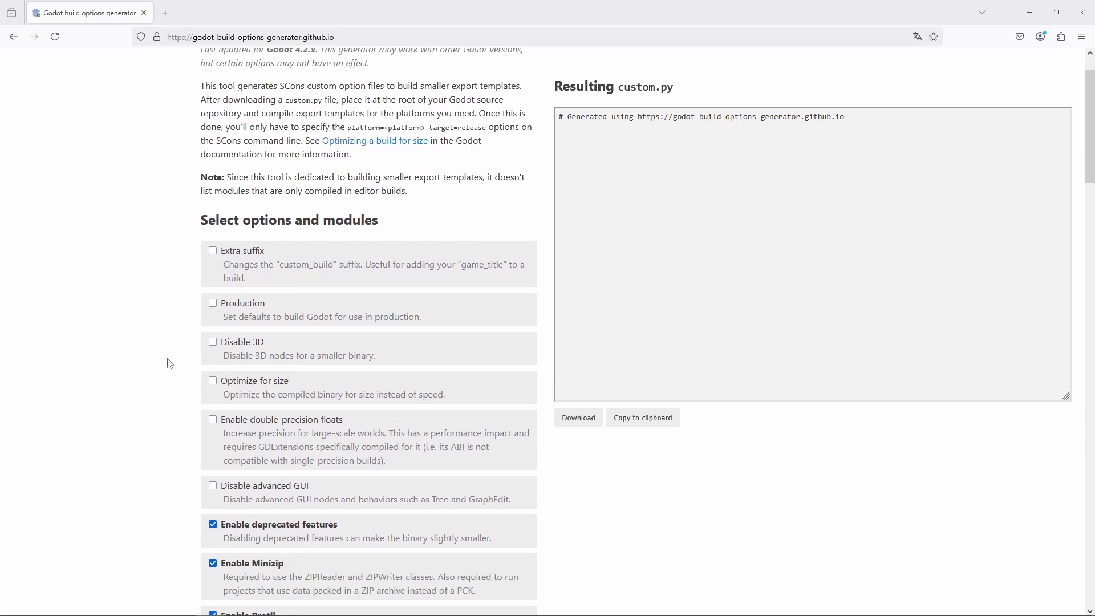
{"action": "left_click", "coordinate": [212, 343]}
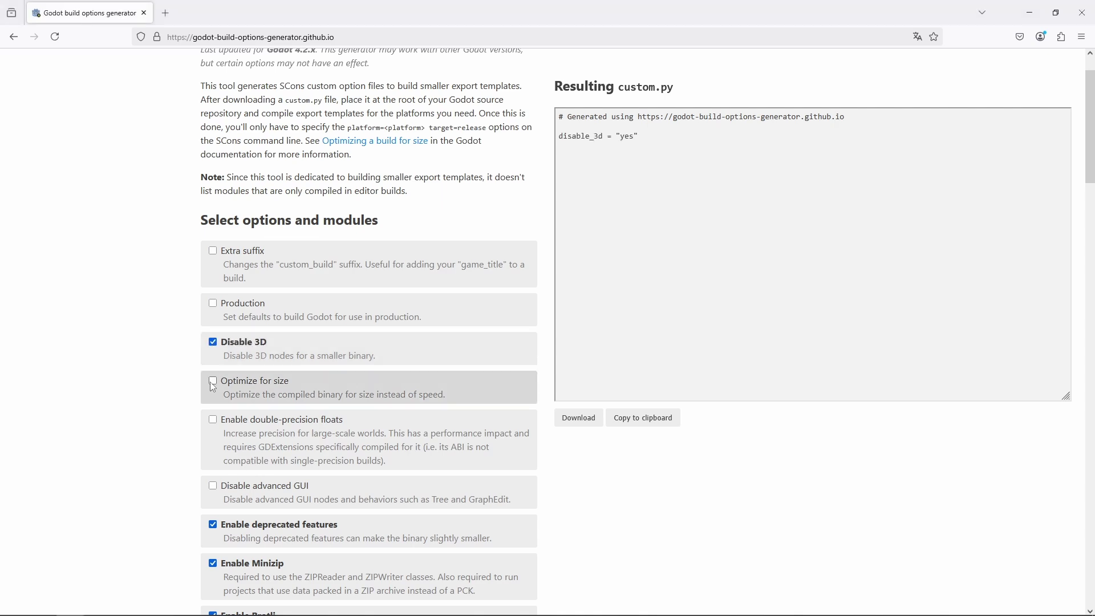
{"action": "left_click", "coordinate": [213, 382]}
{"action": "scroll", "coordinate": [183, 420], "scroll_direction": "down", "scroll_amount": 4}
{"action": "left_click", "coordinate": [233, 381]}
{"action": "left_click", "coordinate": [212, 349]}
{"action": "left_click", "coordinate": [212, 389]}
{"action": "left_click", "coordinate": [213, 376]}
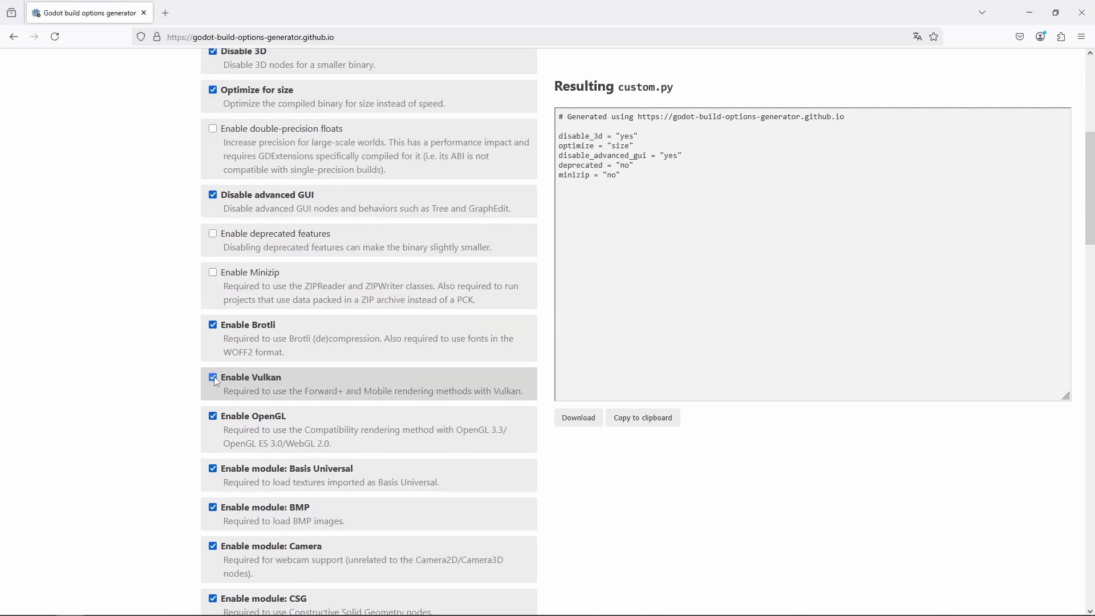
- Turn off the Basis Universal, BMP, Camera, CSG, DDS, ENet, GLTF, GridMap and HDR modules
{"action": "left_click", "coordinate": [212, 343]}
{"action": "left_click", "coordinate": [213, 381]}
{"action": "left_click", "coordinate": [213, 430]}
{"action": "left_click", "coordinate": [213, 470]}
{"action": "left_click", "coordinate": [213, 510]}
{"action": "left_click", "coordinate": [213, 327]}
{"action": "left_click", "coordinate": [213, 457]}
{"action": "left_click", "coordinate": [213, 496]}
{"action": "left_click", "coordinate": [212, 534]}
{"action": "scroll", "coordinate": [188, 502], "scroll_direction": "down", "scroll_amount": 4}
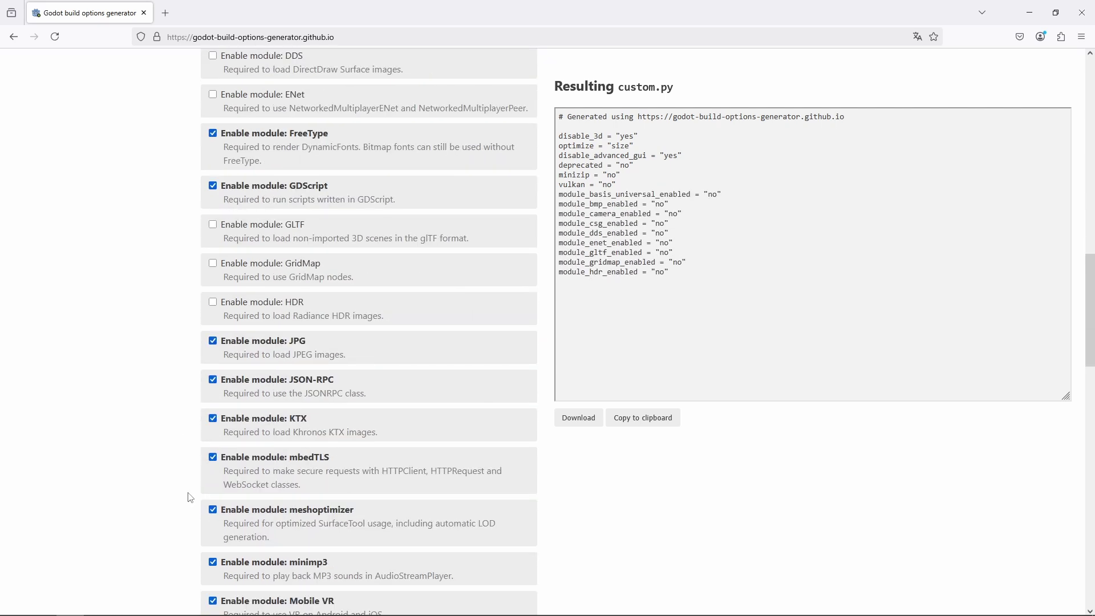
- Turn off JSON-RPC, KTX and the remaining unused modules down to WebSocket, WebXR and ZIP
{"action": "left_click", "coordinate": [213, 379]}
{"action": "left_click", "coordinate": [212, 418]}
{"action": "left_click", "coordinate": [213, 457]}
{"action": "left_click", "coordinate": [213, 561]}
{"action": "left_click", "coordinate": [213, 311]}
{"action": "left_click", "coordinate": [213, 401]}
{"action": "left_click", "coordinate": [212, 441]}
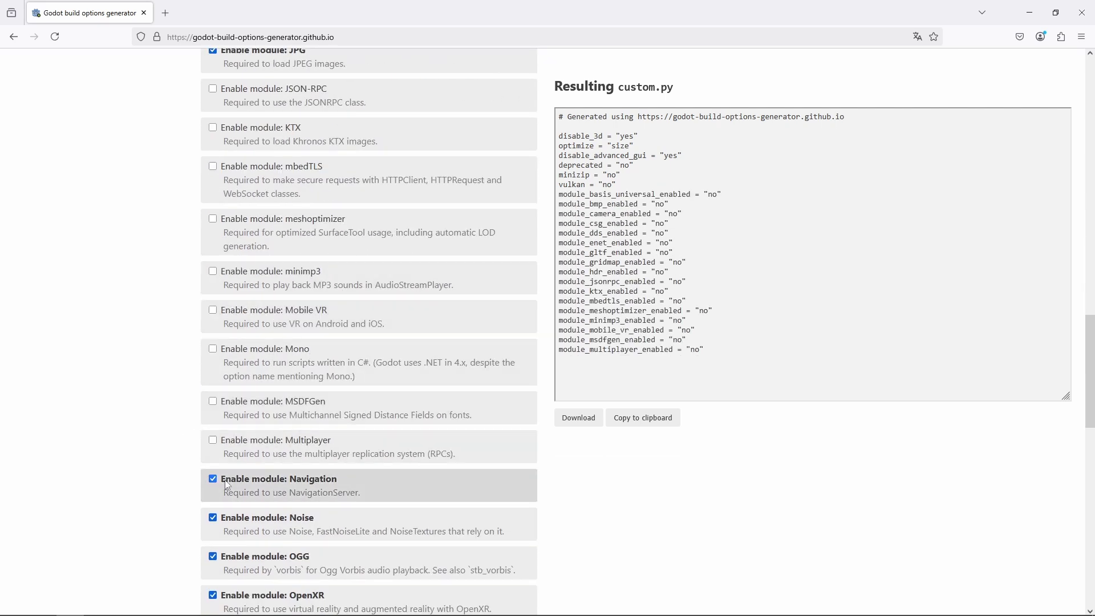
{"action": "left_click", "coordinate": [213, 479]}
{"action": "left_click", "coordinate": [213, 518]}
{"action": "left_click", "coordinate": [213, 302]}
{"action": "left_click", "coordinate": [213, 342]}
{"action": "scroll", "coordinate": [172, 385], "scroll_direction": "down", "scroll_amount": 3}
{"action": "left_click", "coordinate": [213, 218]}
{"action": "left_click", "coordinate": [212, 258]}
{"action": "left_click", "coordinate": [212, 310]}
{"action": "left_click", "coordinate": [213, 349]}
{"action": "left_click", "coordinate": [212, 401]}
{"action": "scroll", "coordinate": [213, 401], "scroll_direction": "down", "scroll_amount": 5}
{"action": "left_click", "coordinate": [213, 179]}
{"action": "left_click", "coordinate": [213, 452]}
{"action": "left_click", "coordinate": [213, 491]}
{"action": "left_click", "coordinate": [213, 530]}
{"action": "scroll", "coordinate": [178, 454], "scroll_direction": "down", "scroll_amount": 2}
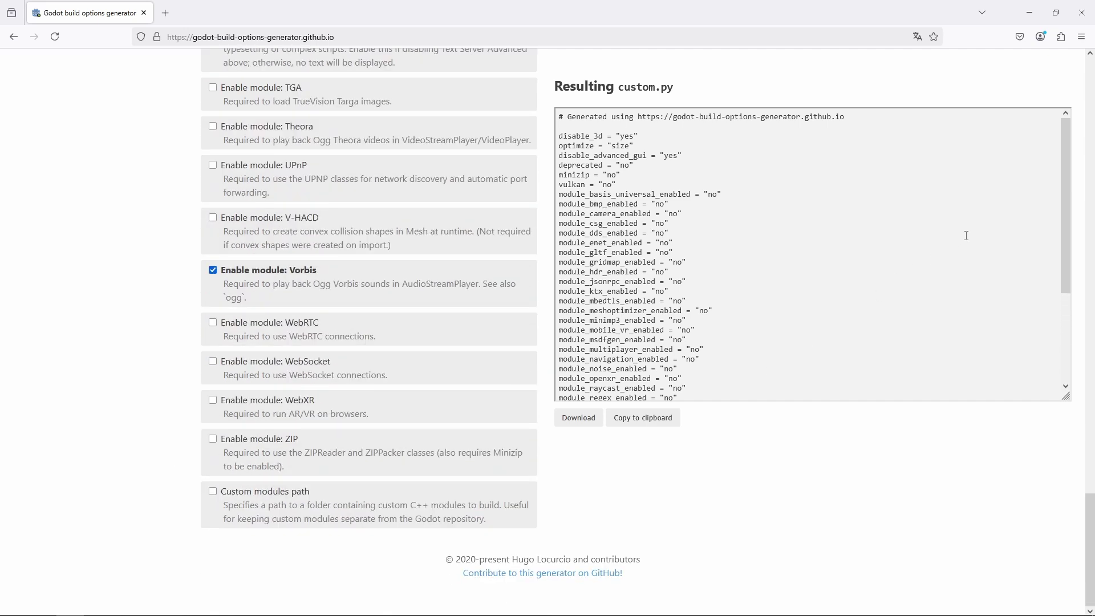
- Open custom.py from the Godot source folder in Notepad
{"action": "key", "text": "alt+Tab"}
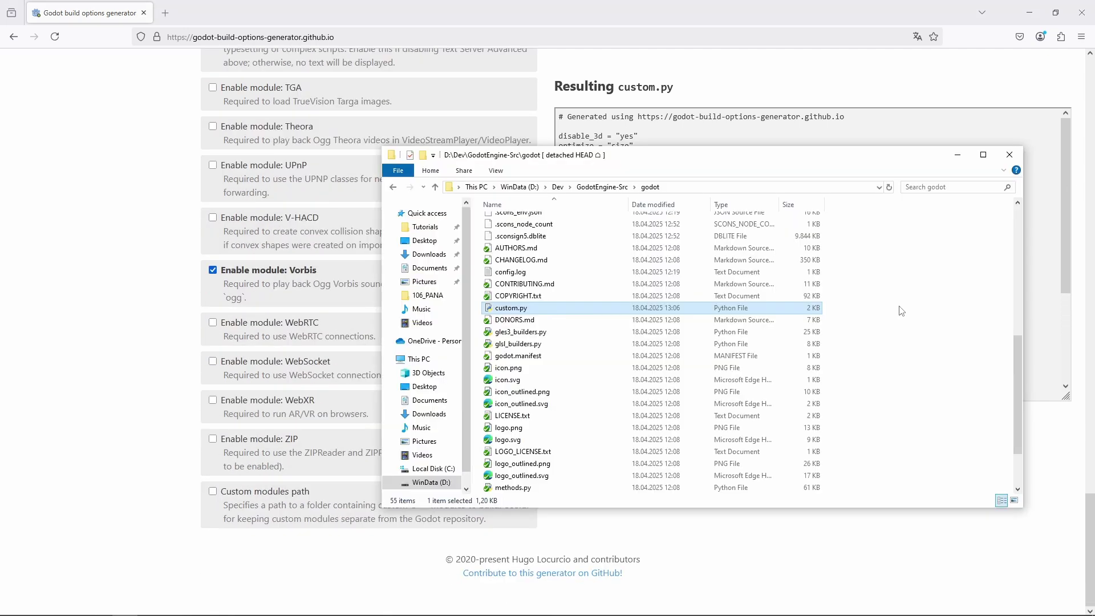
{"action": "right_click", "coordinate": [520, 308]}
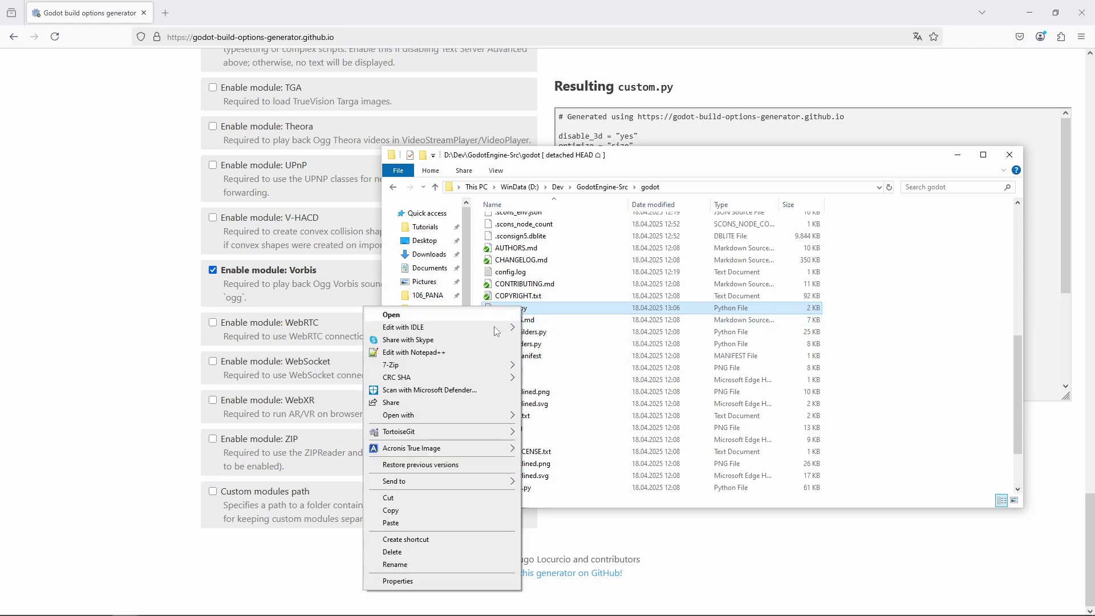
{"action": "mouse_move", "coordinate": [485, 415]}
{"action": "left_click", "coordinate": [547, 428]}
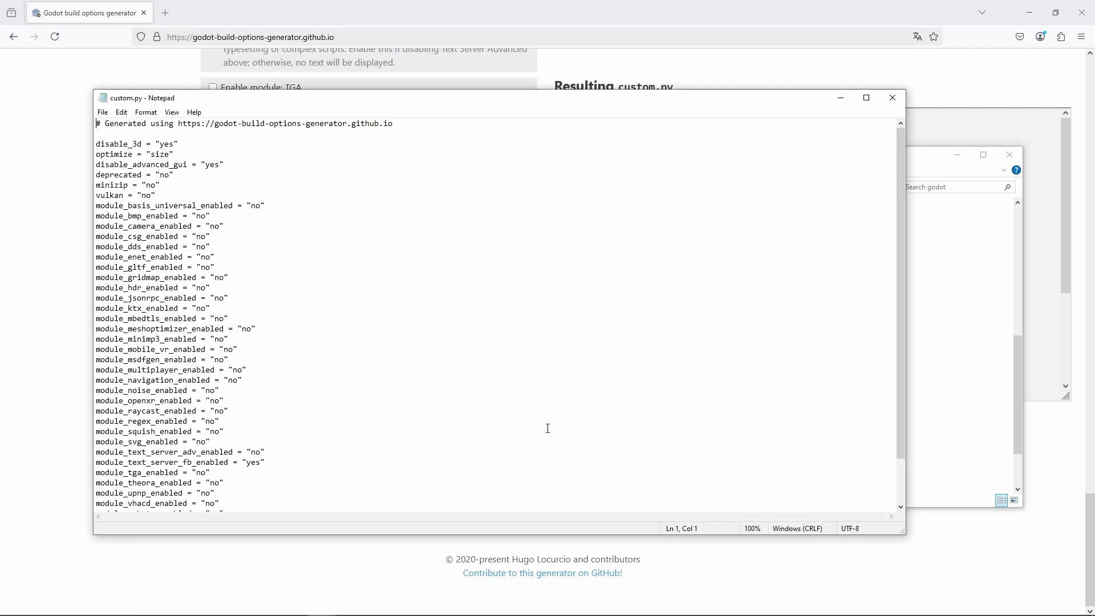
- Append a '# other options' comment and a threads = "no" line at the end of custom.py
{"action": "key", "text": "ctrl+End"}
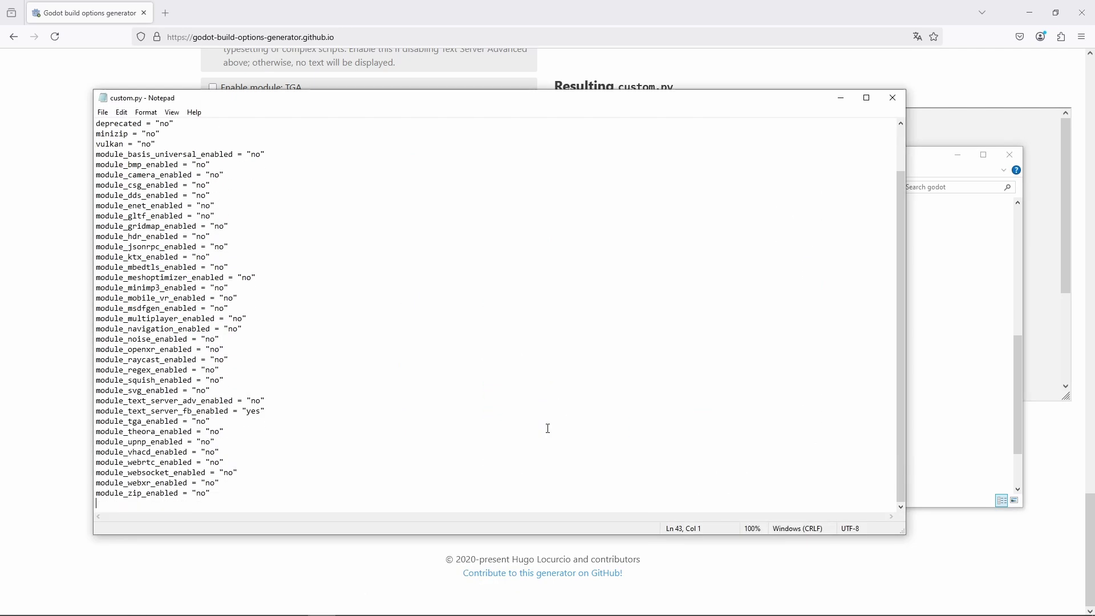
{"action": "key", "text": "Return"}
{"action": "type", "text": "# other options"}
{"action": "key", "text": "Return"}
{"action": "type", "text": "threads = \"no"}
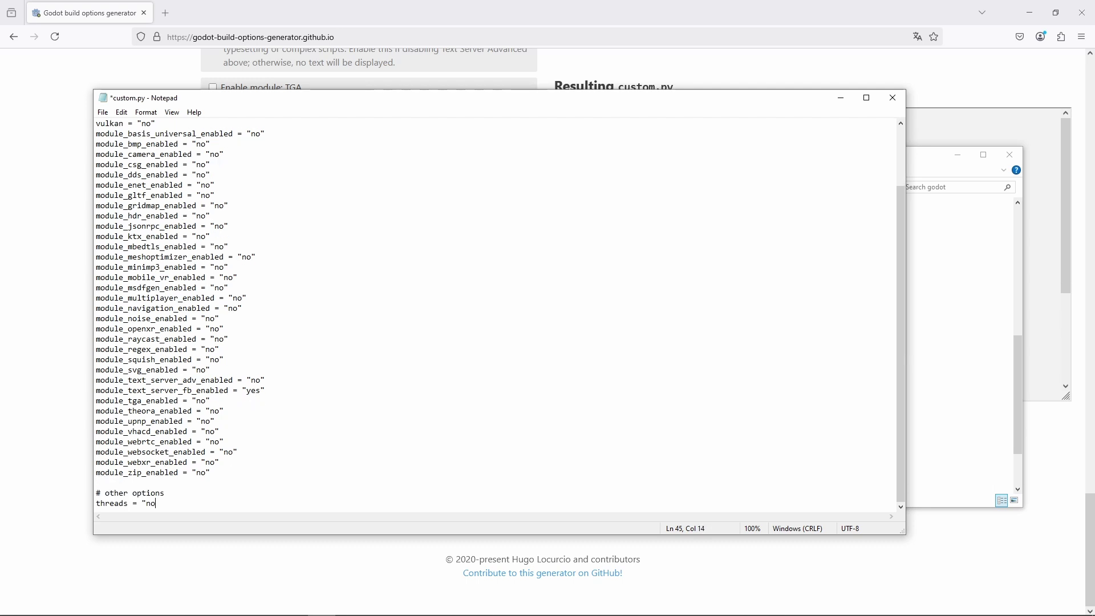
{"action": "type", "text": "\""}
{"action": "key", "text": "Return"}
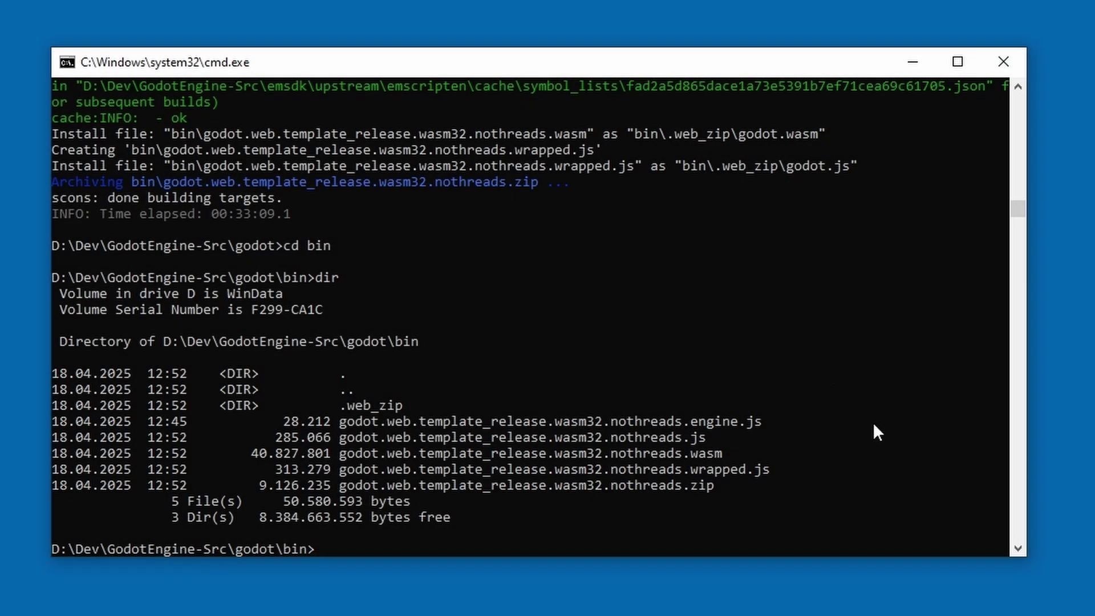
- Return to the godot folder and rerun the scons release web build without threads=no
{"action": "type", "text": "cd .."}
{"action": "key", "text": "Return"}
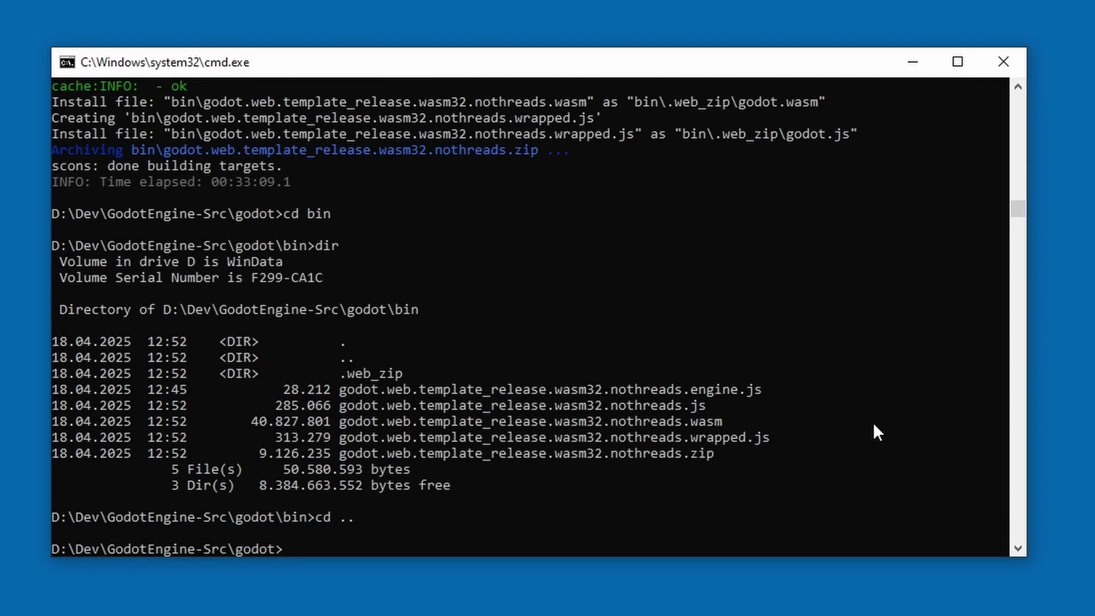
{"action": "type", "text": "dir"}
{"action": "key", "text": "Up"}
{"action": "key", "text": "Up"}
{"action": "key", "text": "Up"}
{"action": "key", "text": "Up"}
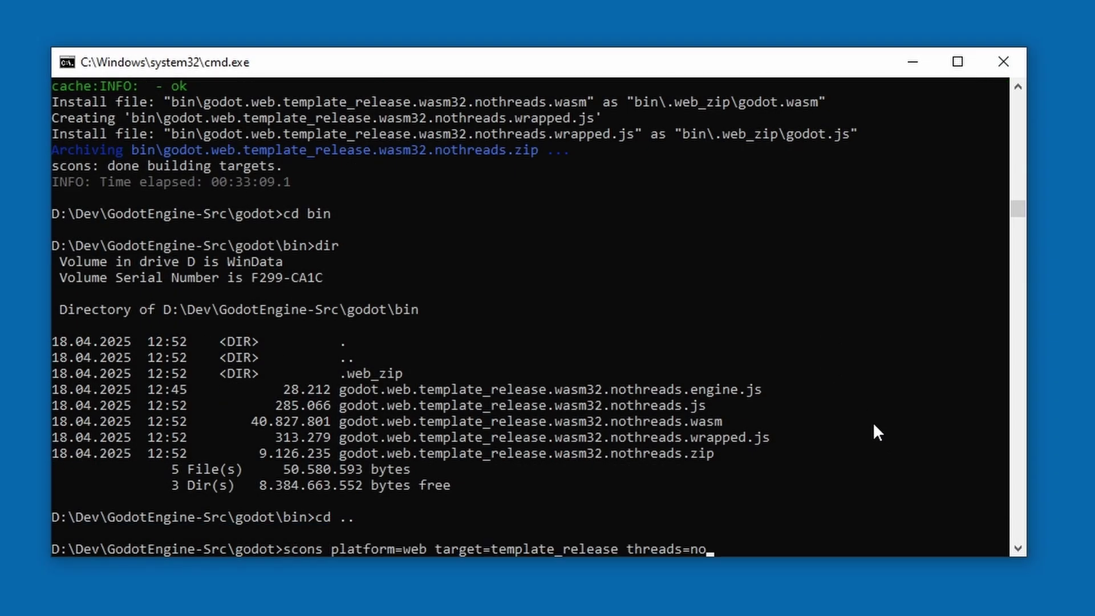
{"action": "key", "text": "BackSpace"}
{"action": "key", "text": "BackSpace"}
{"action": "key", "text": "BackSpace"}
{"action": "key", "text": "BackSpace"}
{"action": "key", "text": "BackSpace"}
{"action": "key", "text": "BackSpace"}
{"action": "key", "text": "BackSpace"}
{"action": "key", "text": "BackSpace"}
{"action": "key", "text": "BackSpace"}
{"action": "key", "text": "BackSpace"}
{"action": "key", "text": "BackSpace"}
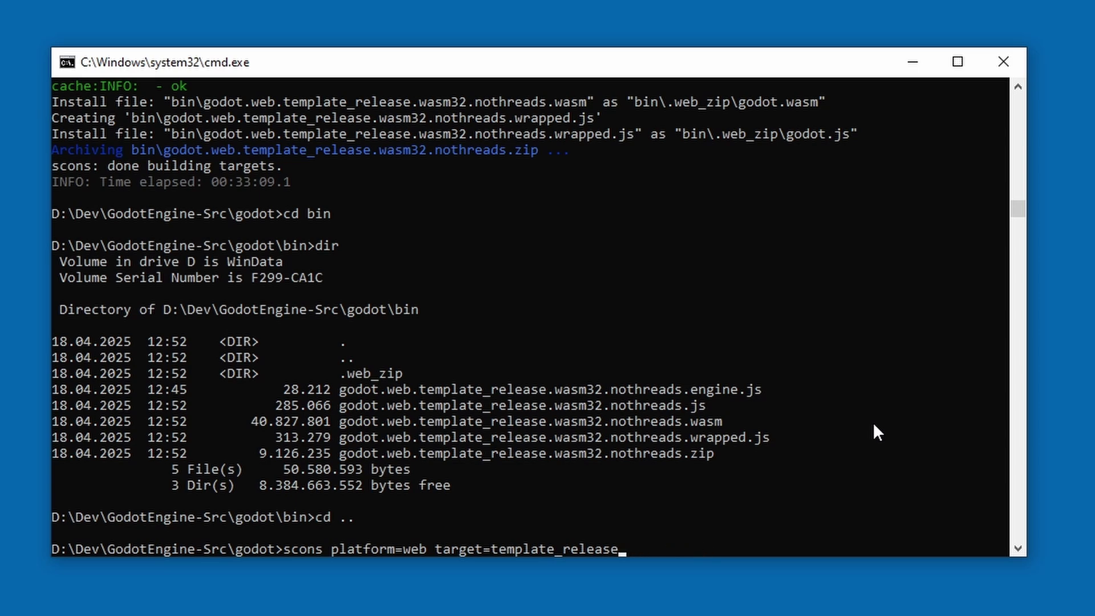
{"action": "key", "text": "Return"}
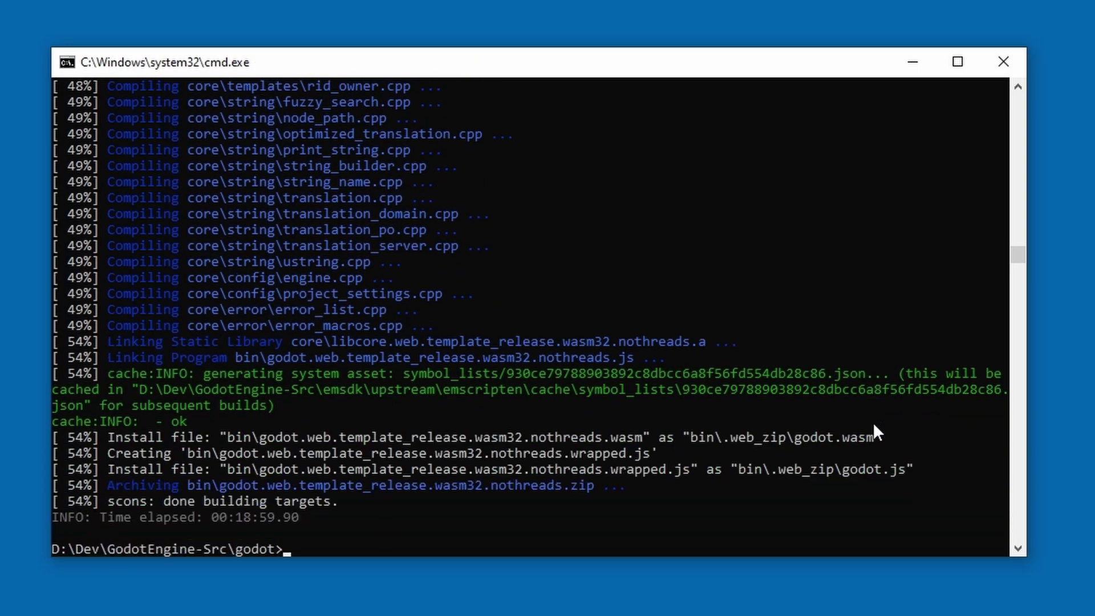
- List the bin folder to see the rebuilt template
{"action": "type", "text": "cd bin"}
{"action": "key", "text": "Return"}
{"action": "type", "text": "dir"}
{"action": "key", "text": "Return"}
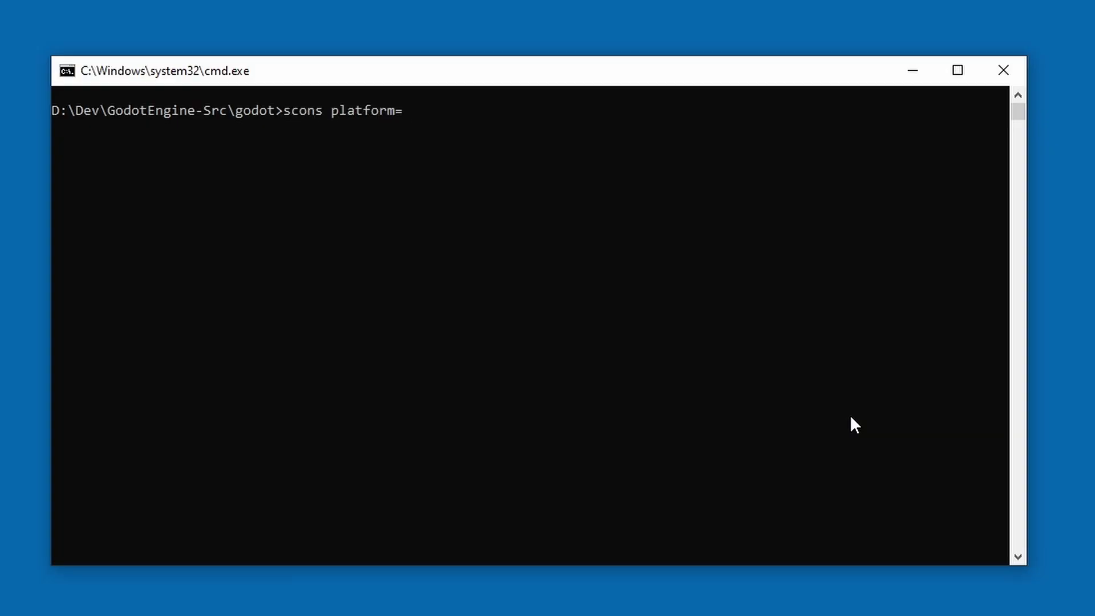
- Run scons platform= to list all build options and scroll back to check modules like gltf and gridmap are disabled
{"action": "key", "text": "Return"}
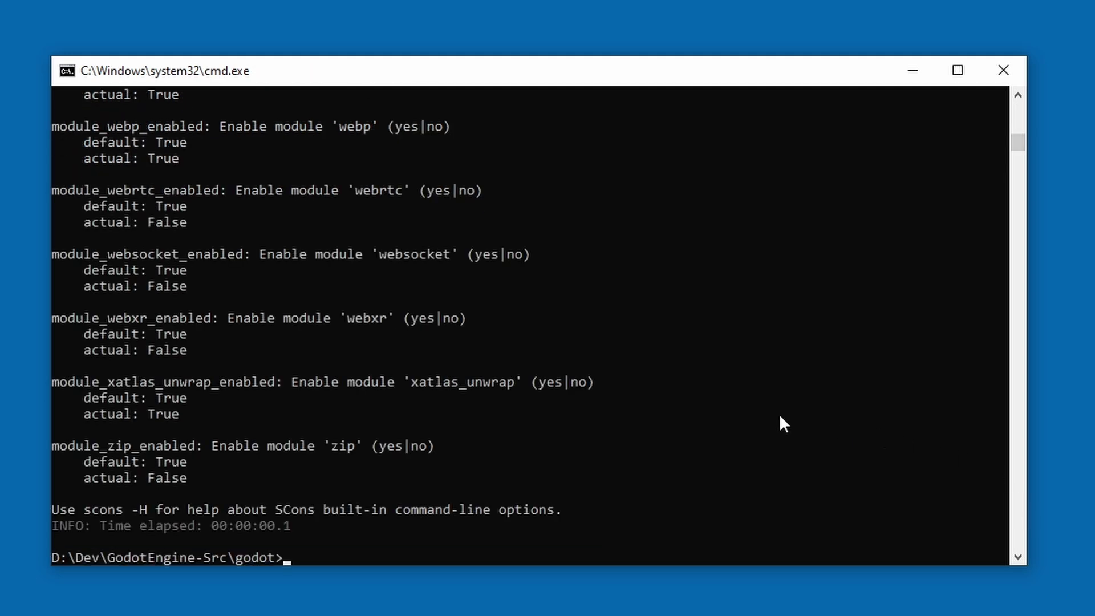
{"action": "scroll", "coordinate": [801, 443], "scroll_direction": "up", "scroll_amount": 2}
{"action": "scroll", "coordinate": [802, 444], "scroll_direction": "up", "scroll_amount": 6}
{"action": "scroll", "coordinate": [802, 445], "scroll_direction": "up", "scroll_amount": 8}
{"action": "scroll", "coordinate": [802, 445], "scroll_direction": "up", "scroll_amount": 8}
{"action": "scroll", "coordinate": [802, 445], "scroll_direction": "up", "scroll_amount": 4}
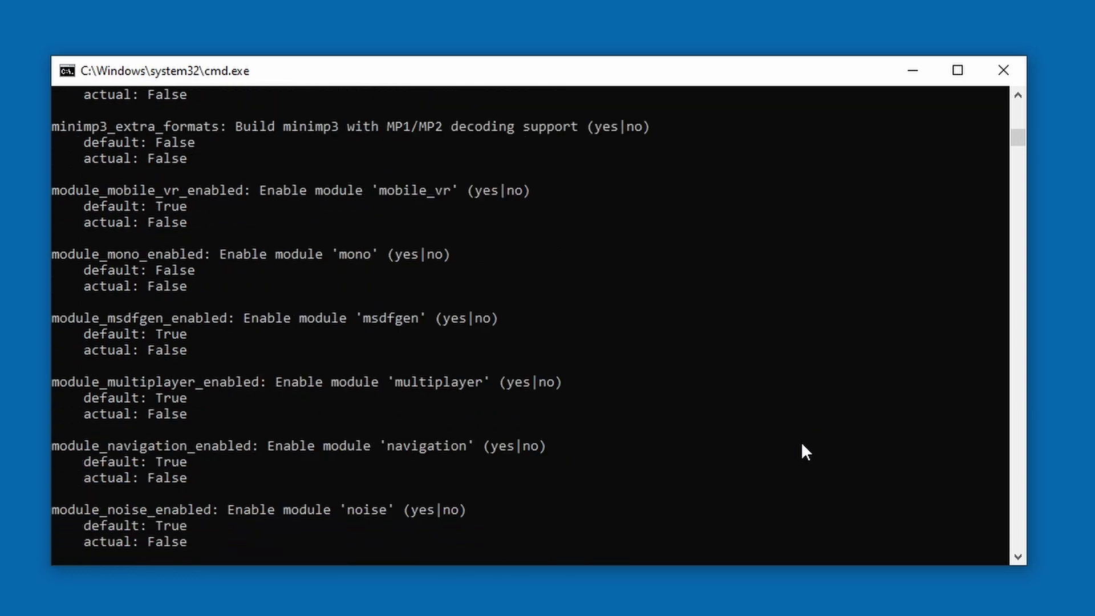
{"action": "scroll", "coordinate": [802, 445], "scroll_direction": "up", "scroll_amount": 3}
{"action": "scroll", "coordinate": [802, 445], "scroll_direction": "up", "scroll_amount": 5}
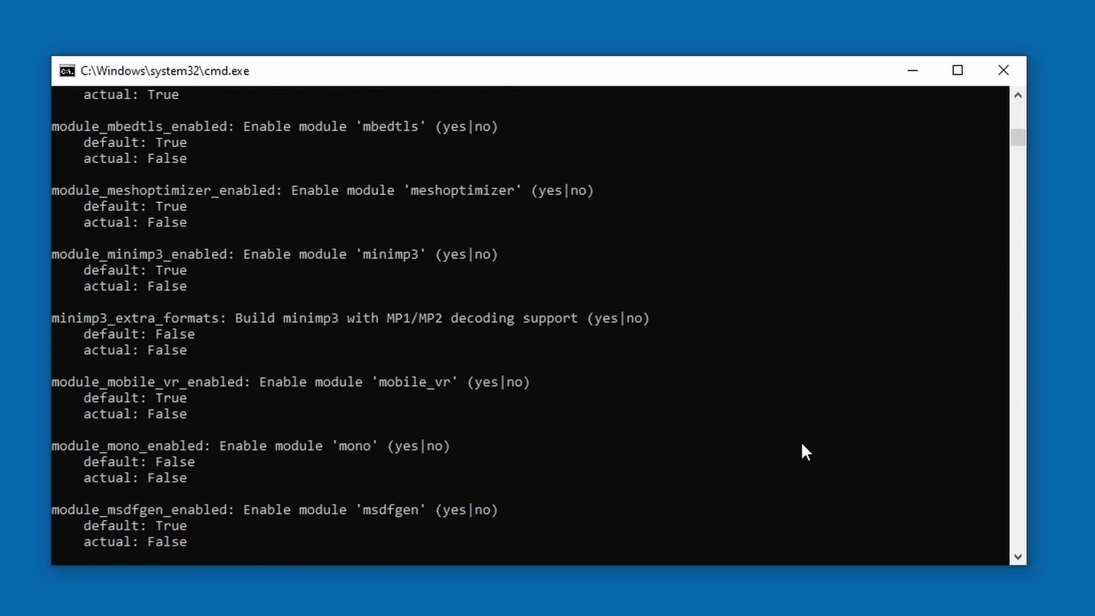
{"action": "scroll", "coordinate": [802, 445], "scroll_direction": "up", "scroll_amount": 6}
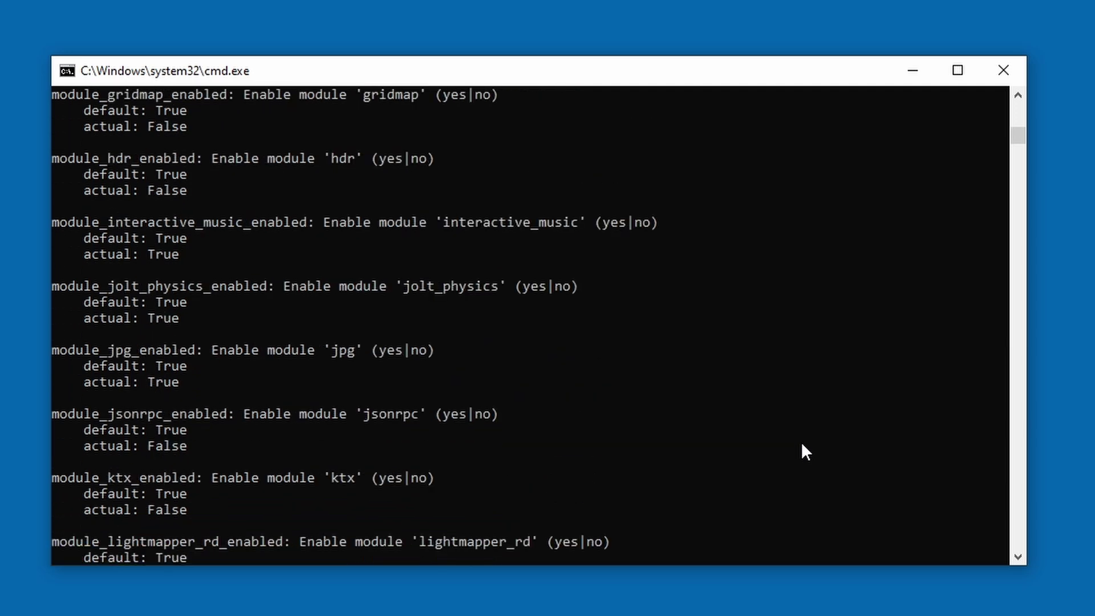
{"action": "scroll", "coordinate": [802, 445], "scroll_direction": "up", "scroll_amount": 5}
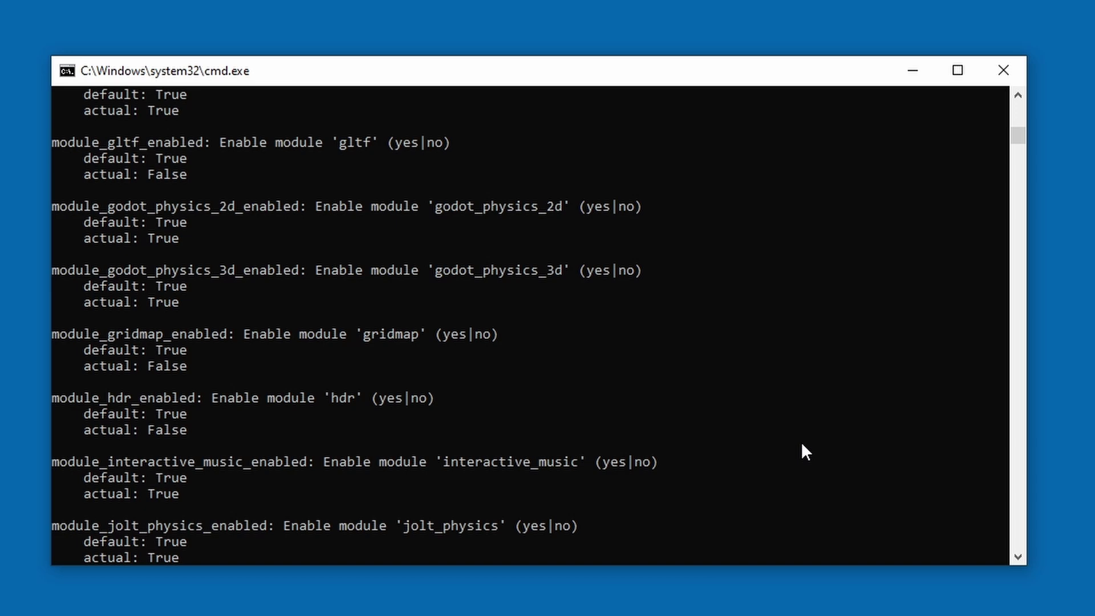
{"action": "scroll", "coordinate": [802, 445], "scroll_direction": "up", "scroll_amount": 7}
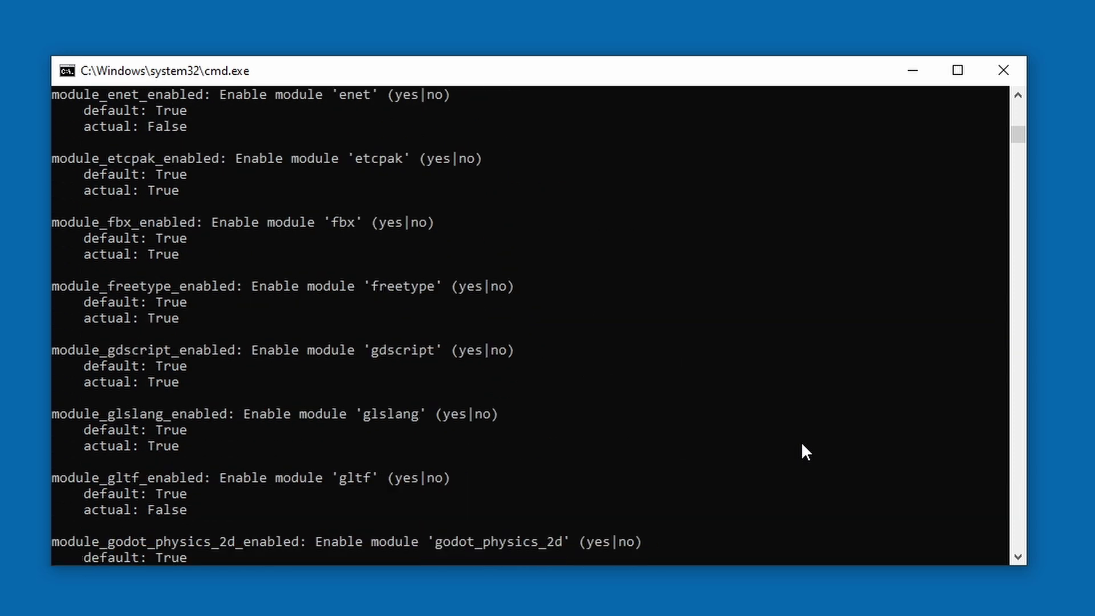
{"action": "scroll", "coordinate": [597, 374], "scroll_direction": "down", "scroll_amount": 3}
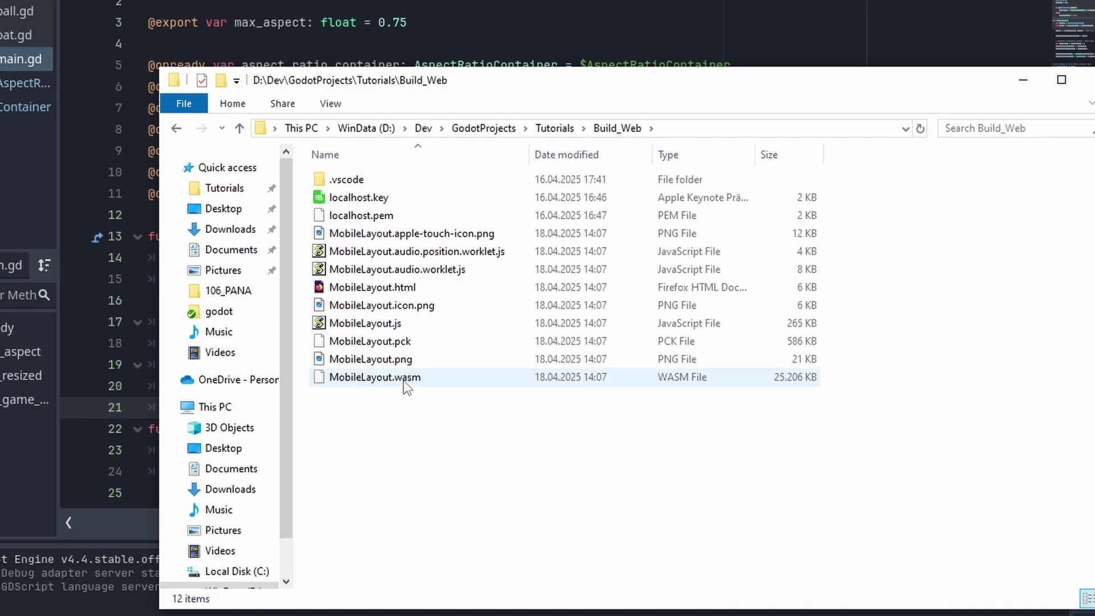
{"action": "mouse_move", "coordinate": [407, 387]}
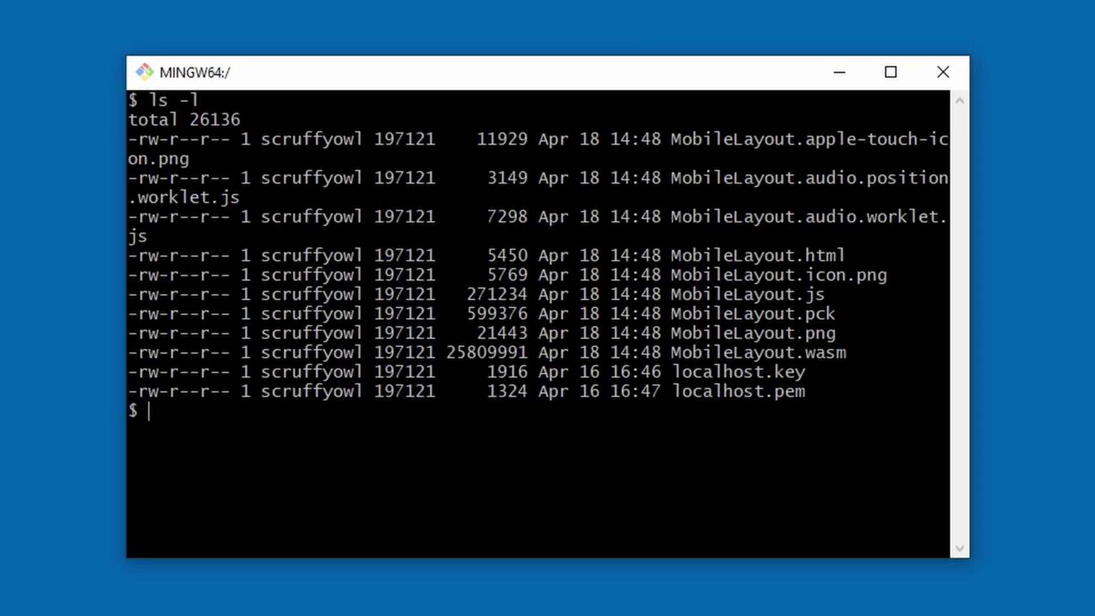
- Brotli-compress MobileLayout.wasm and list MobileLayout.wasm.br to confirm its 3388343-byte size
{"action": "type", "text": "brotli MobileLayout."}
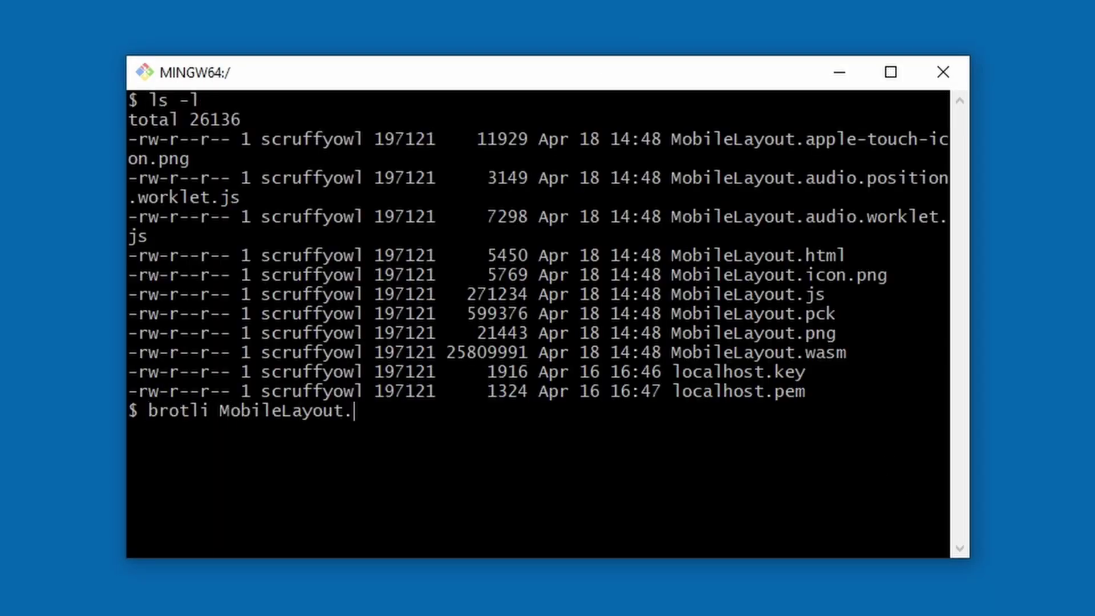
{"action": "type", "text": "wasm"}
{"action": "key", "text": "Return"}
{"action": "type", "text": "ls -l Mob"}
{"action": "key", "text": "BackSpace"}
{"action": "key", "text": "BackSpace"}
{"action": "key", "text": "BackSpace"}
{"action": "type", "text": "MobileLayout.wasm.br"}
{"action": "key", "text": "Return"}
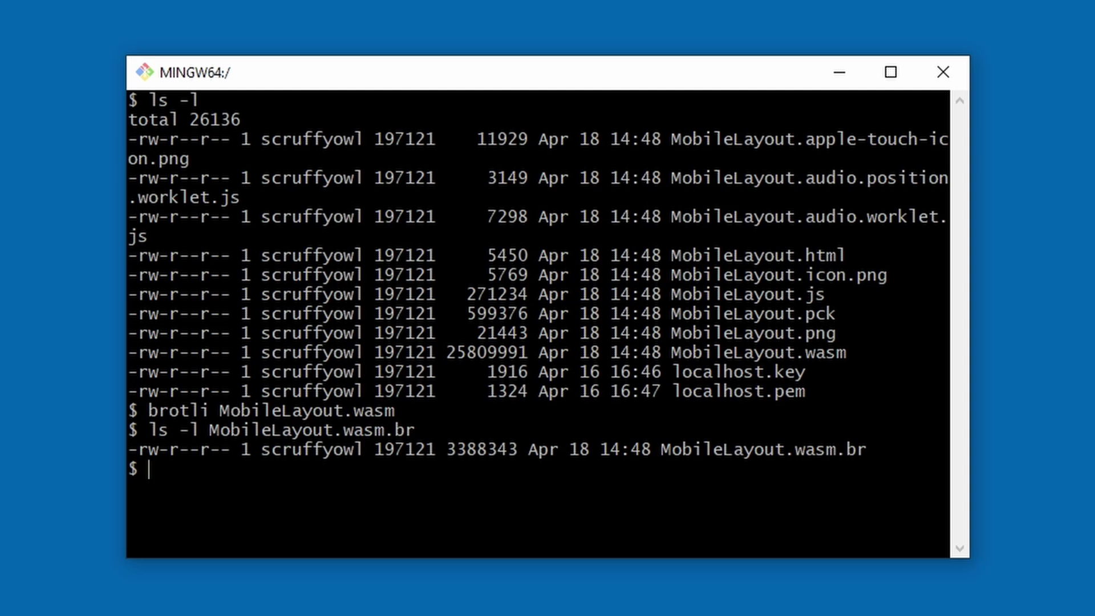
- Mark the html and js file names in the listing, then enter 'vi MobileLayout.html'
{"action": "left_click_drag", "start_coordinate": [663, 256], "coordinate": [844, 245]}
{"action": "left_click_drag", "start_coordinate": [668, 294], "coordinate": [822, 300]}
{"action": "left_click", "coordinate": [768, 491]}
{"action": "type", "text": "vi MobileLayout.html"}
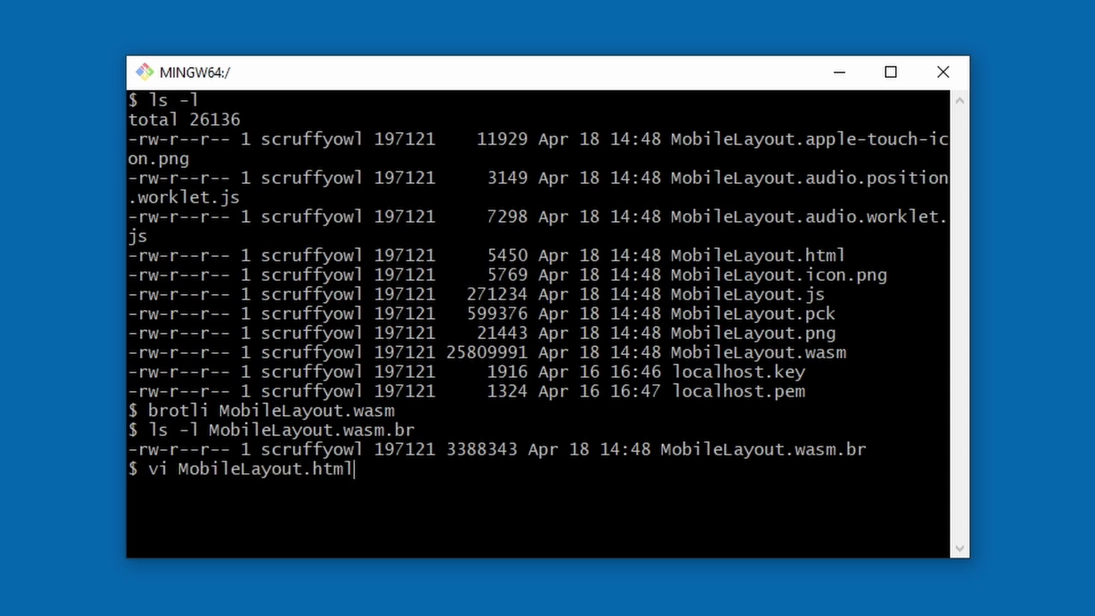
- Append '.br' to the first .wasm reference in MobileLayout.html and save with :wq
{"action": "key", "text": "Return"}
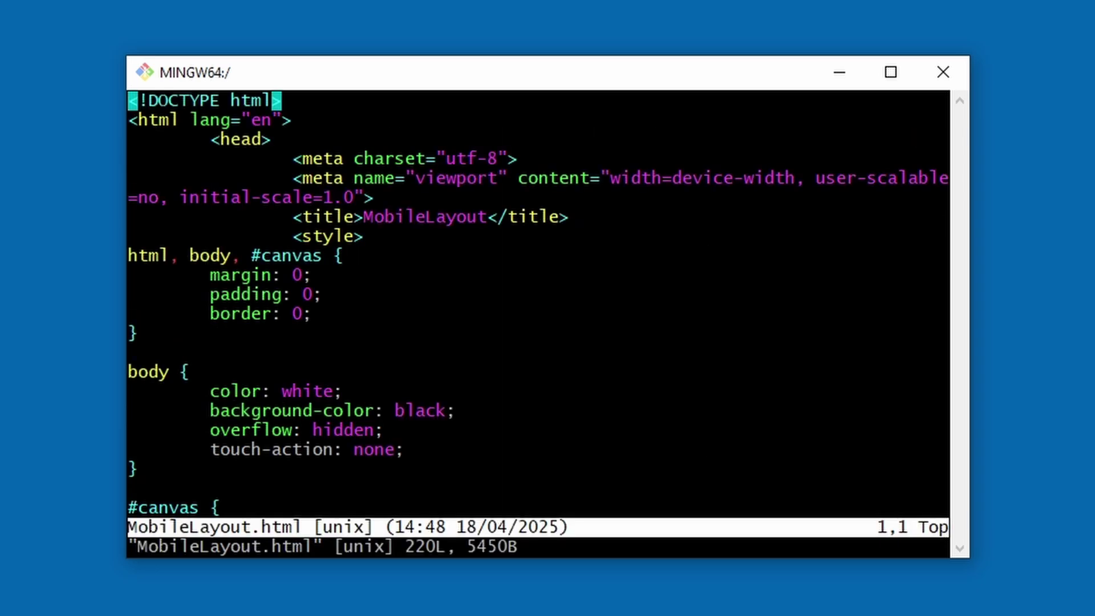
{"action": "type", "text": "/.wasm"}
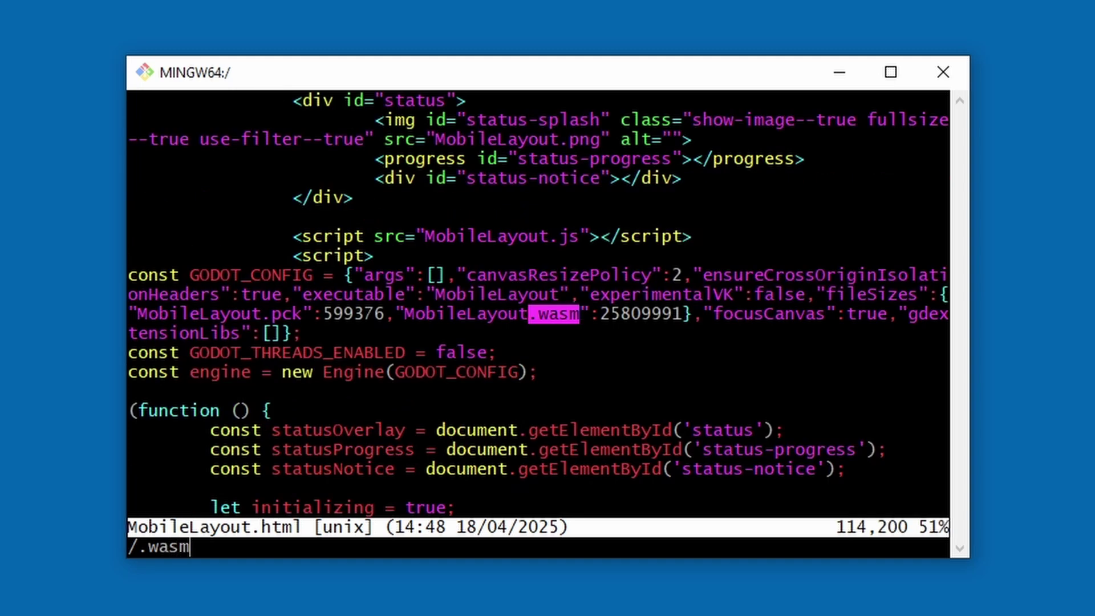
{"action": "key", "text": "Return"}
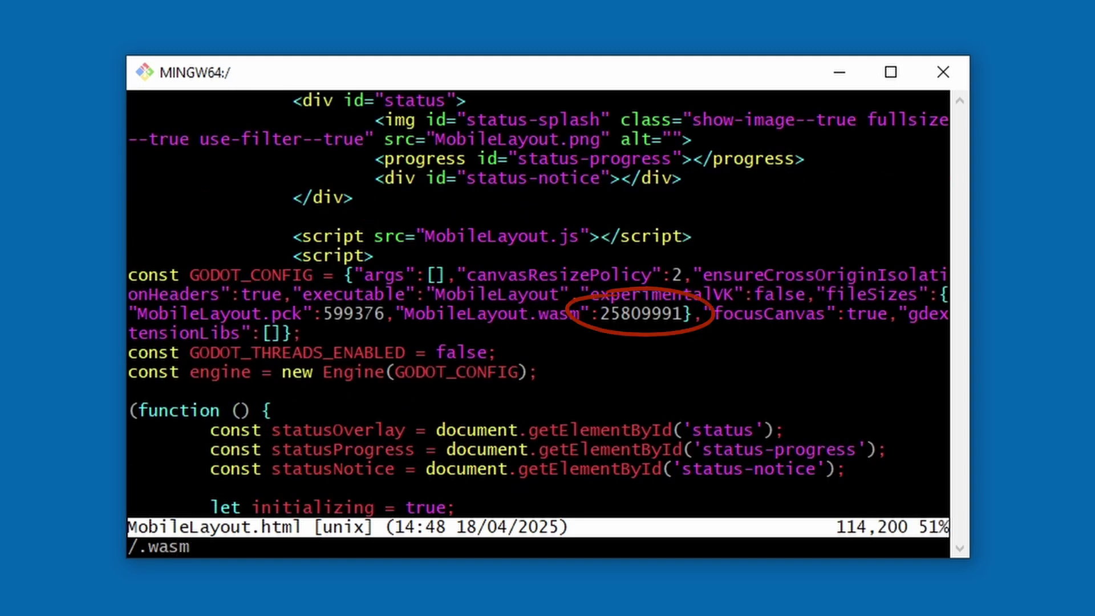
{"action": "type", "text": "wwi"}
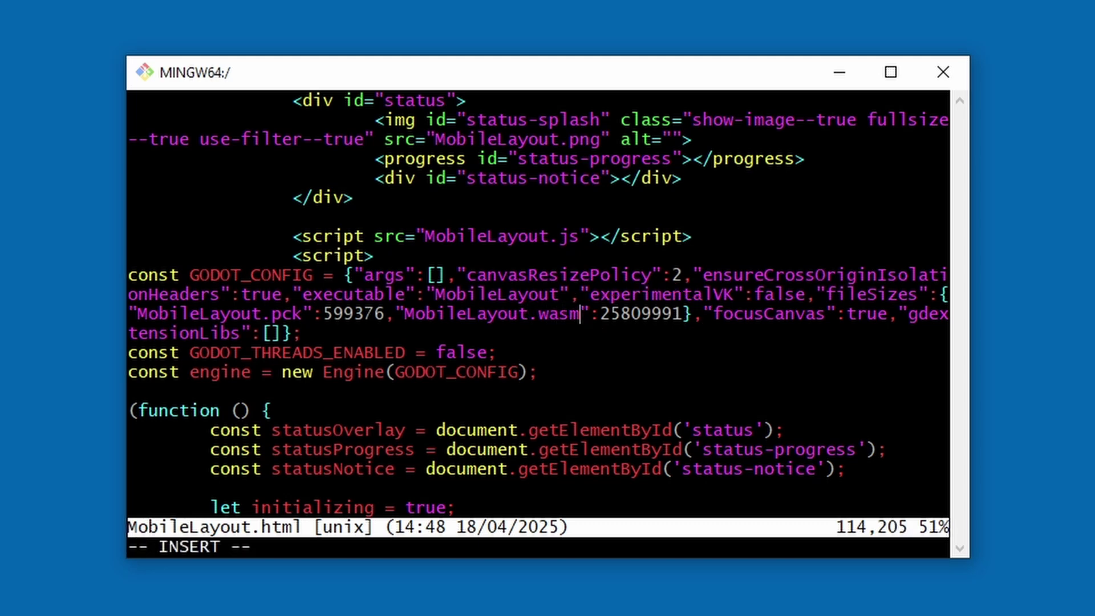
{"action": "type", "text": ".br"}
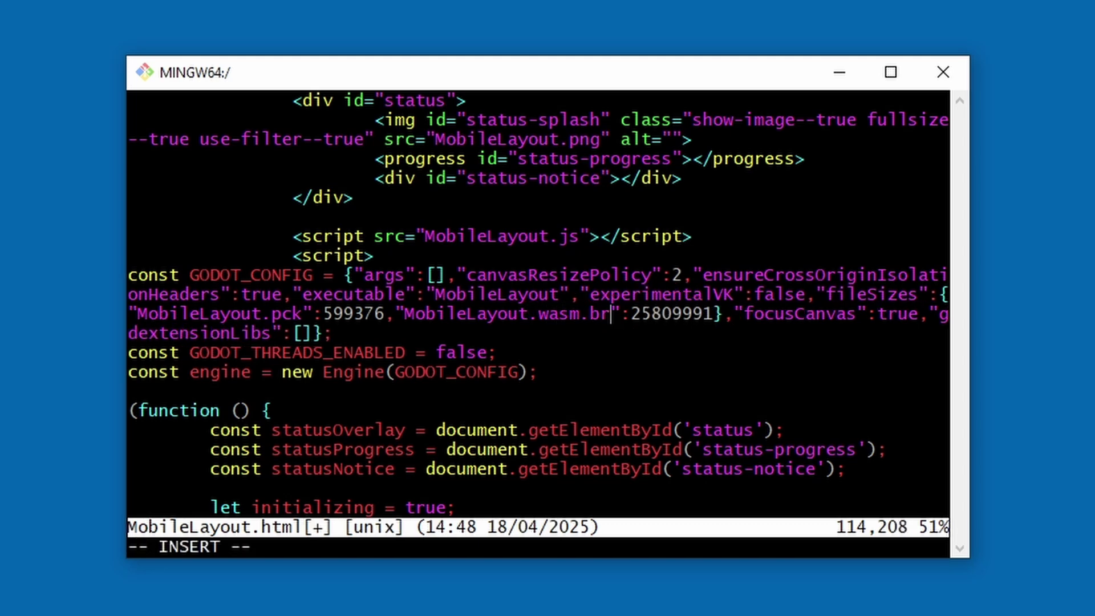
{"action": "key", "text": "Escape"}
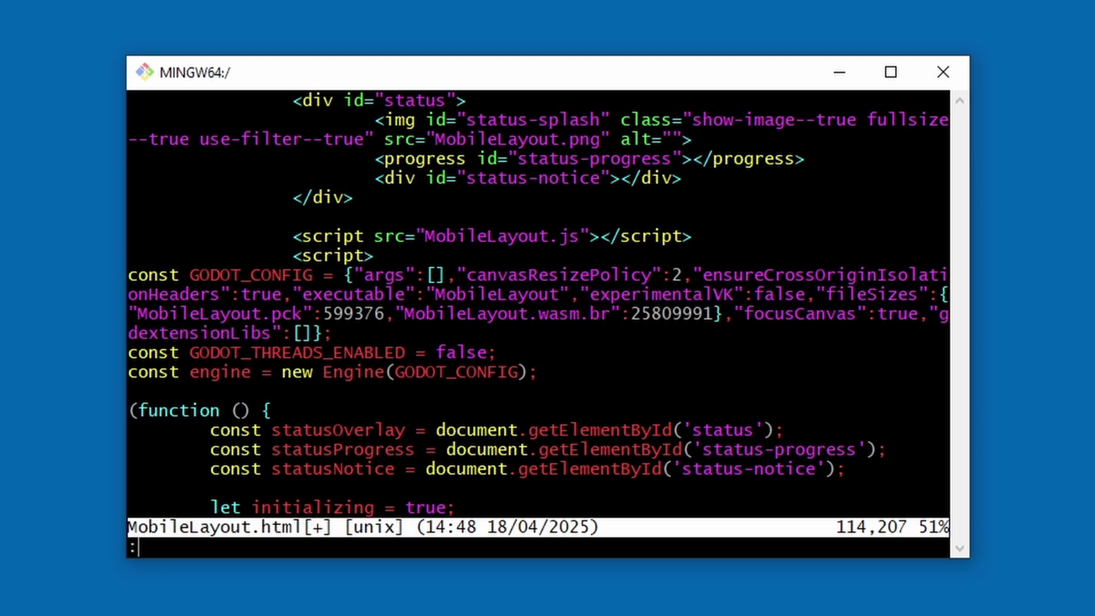
{"action": "type", "text": ":wq"}
{"action": "key", "text": "Return"}
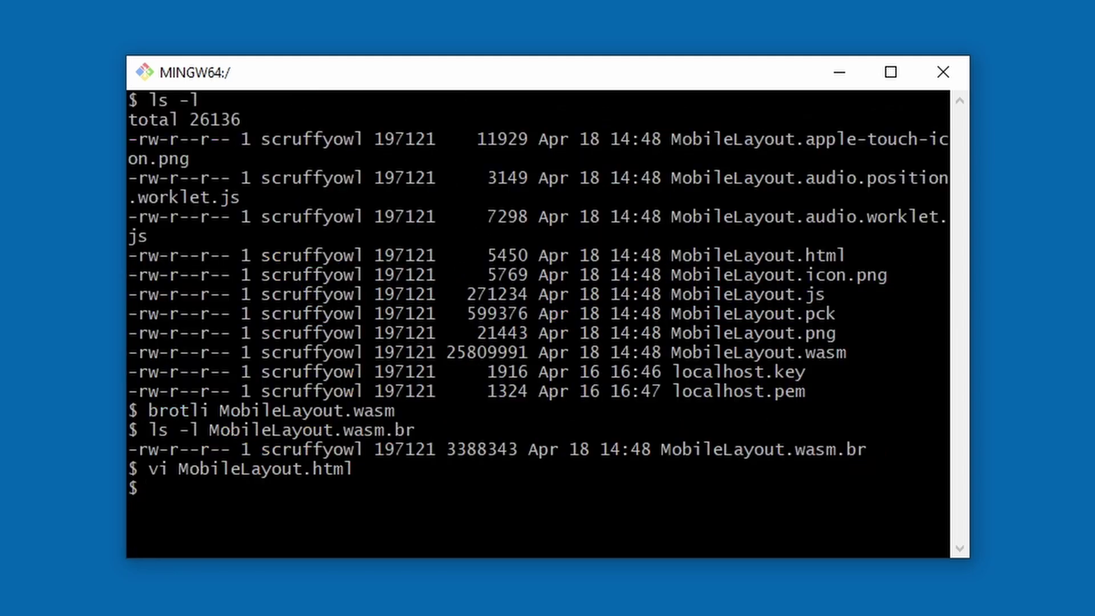
- Open MobileLayout.js in vi, reusing the previous file name with the extension changed
{"action": "type", "text": "vi"}
{"action": "key", "text": "alt+period"}
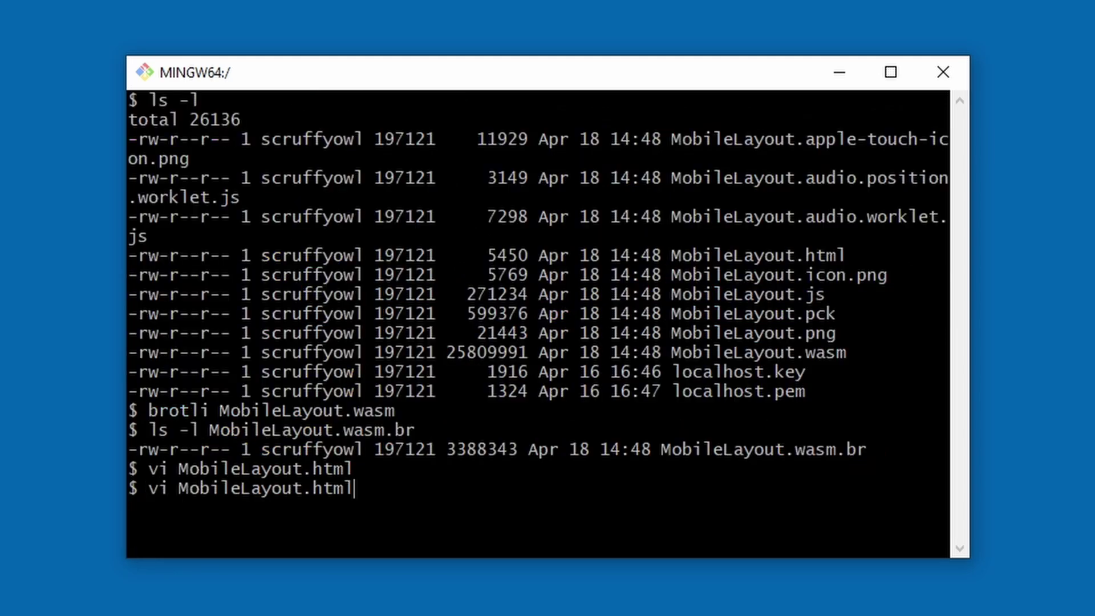
{"action": "key", "text": "BackSpace"}
{"action": "key", "text": "BackSpace"}
{"action": "key", "text": "BackSpace"}
{"action": "key", "text": "BackSpace"}
{"action": "type", "text": "js"}
{"action": "key", "text": "Return"}
- Replace every .wasm` with .wasm.br` via :%s, check for leftovers, and save with :wq
{"action": "type", "text": ":%s/"}
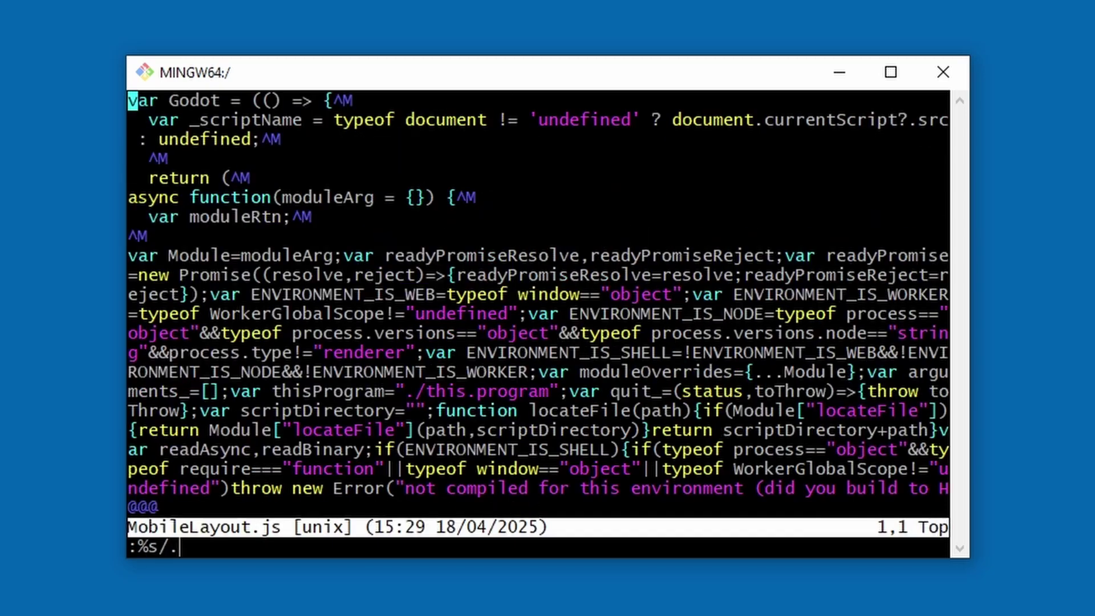
{"action": "type", "text": "\\.wasm"}
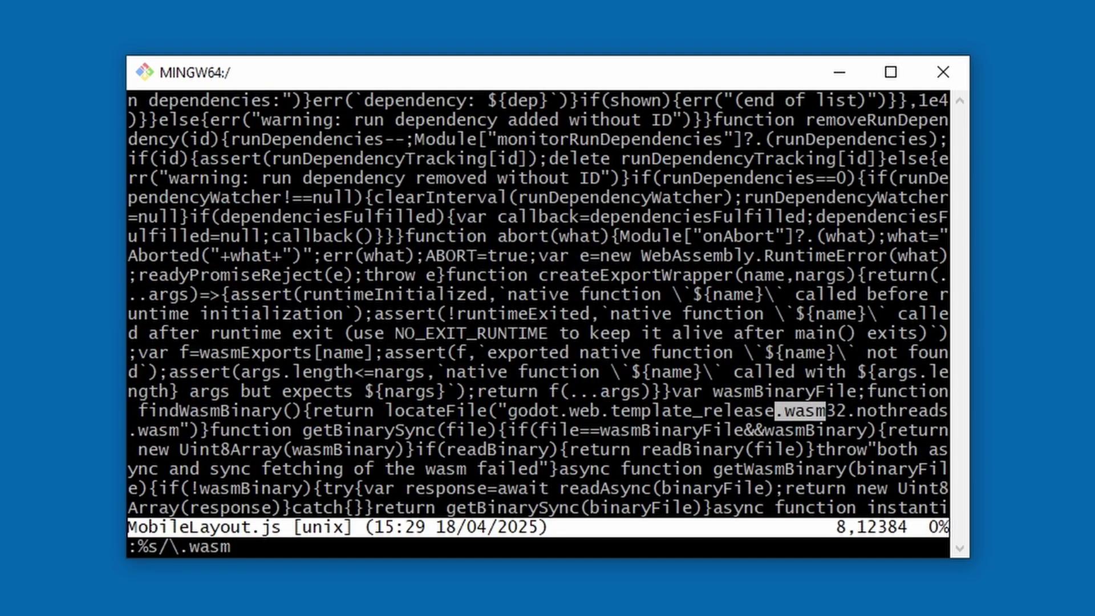
{"action": "type", "text": "`/"}
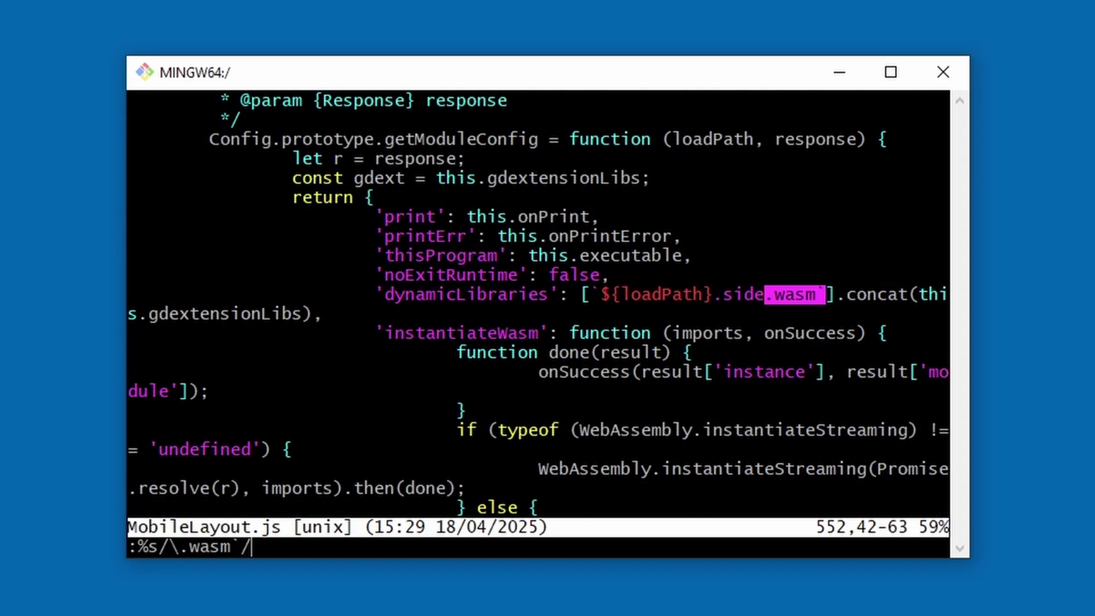
{"action": "type", "text": "\\.wasm.br"}
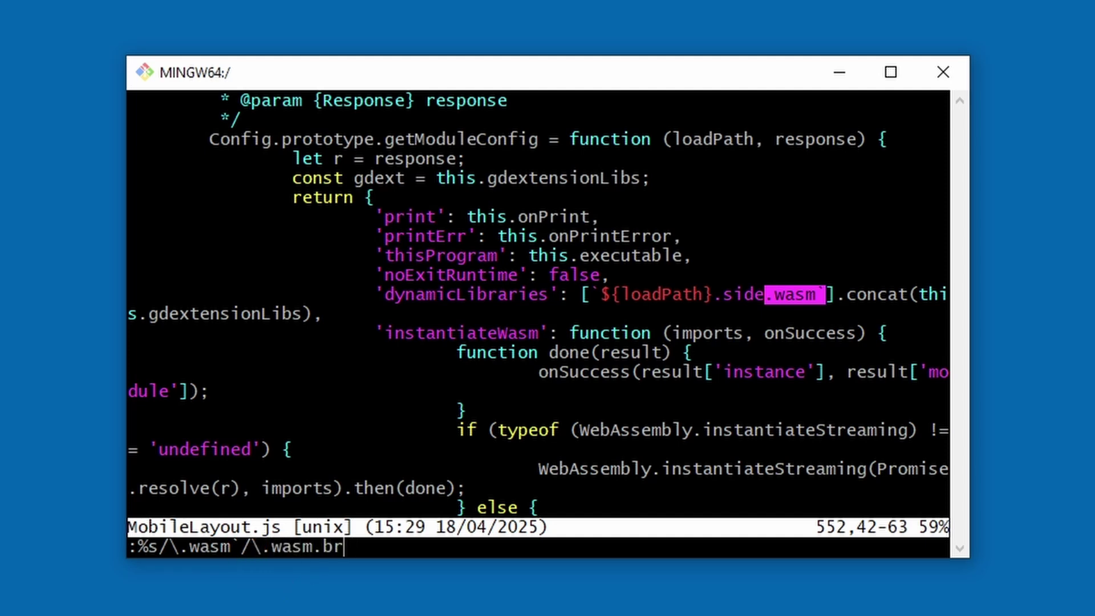
{"action": "type", "text": "`/g"}
{"action": "key", "text": "Return"}
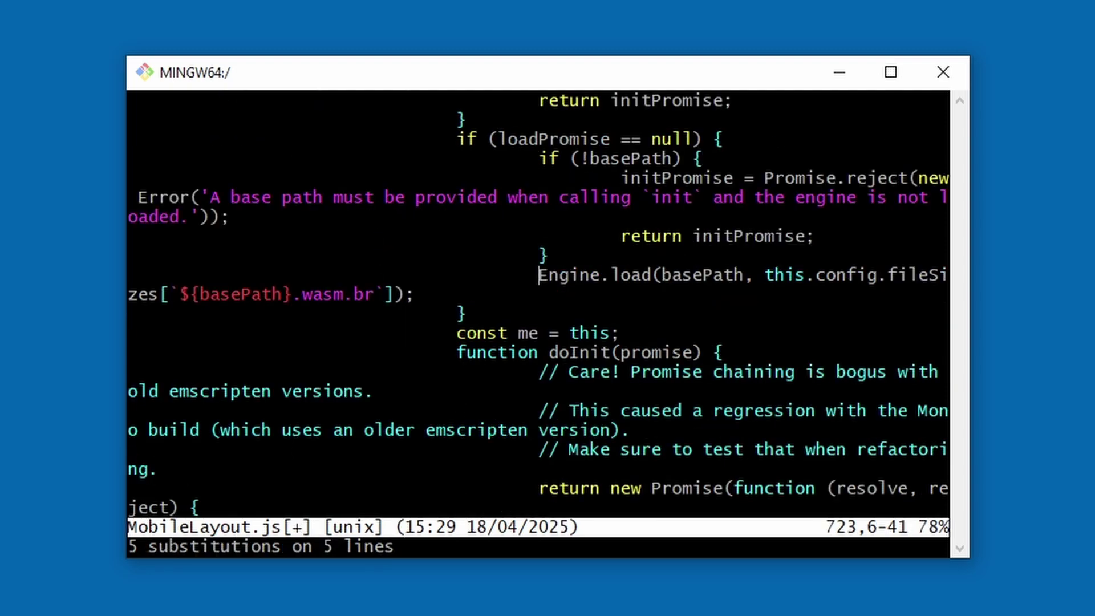
{"action": "key", "text": "slash"}
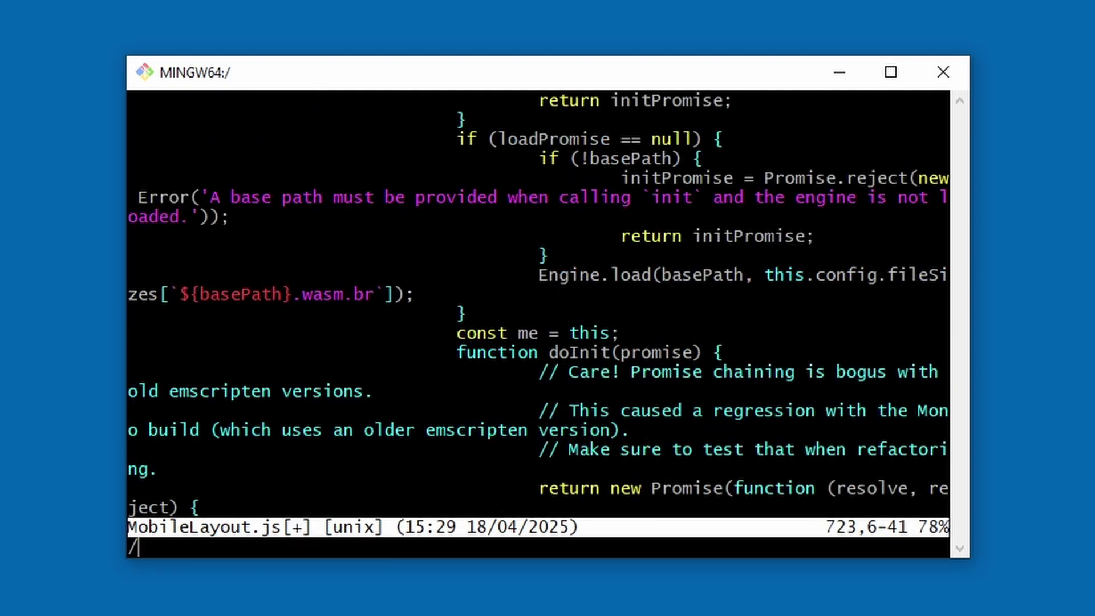
{"action": "type", "text": "\\.wasm"}
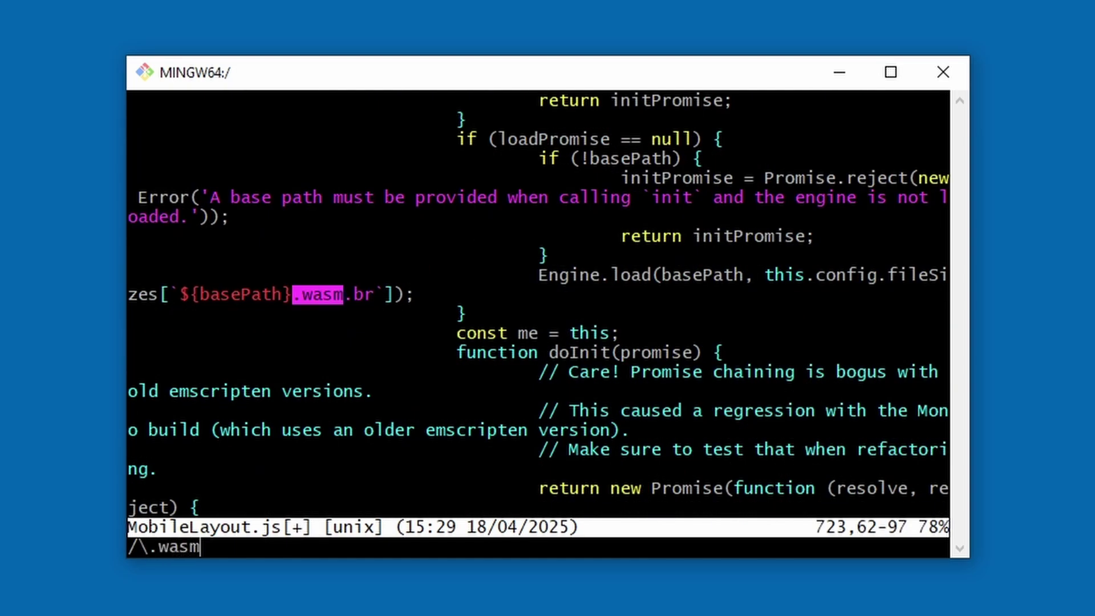
{"action": "key", "text": "Escape"}
{"action": "key", "text": "colon"}
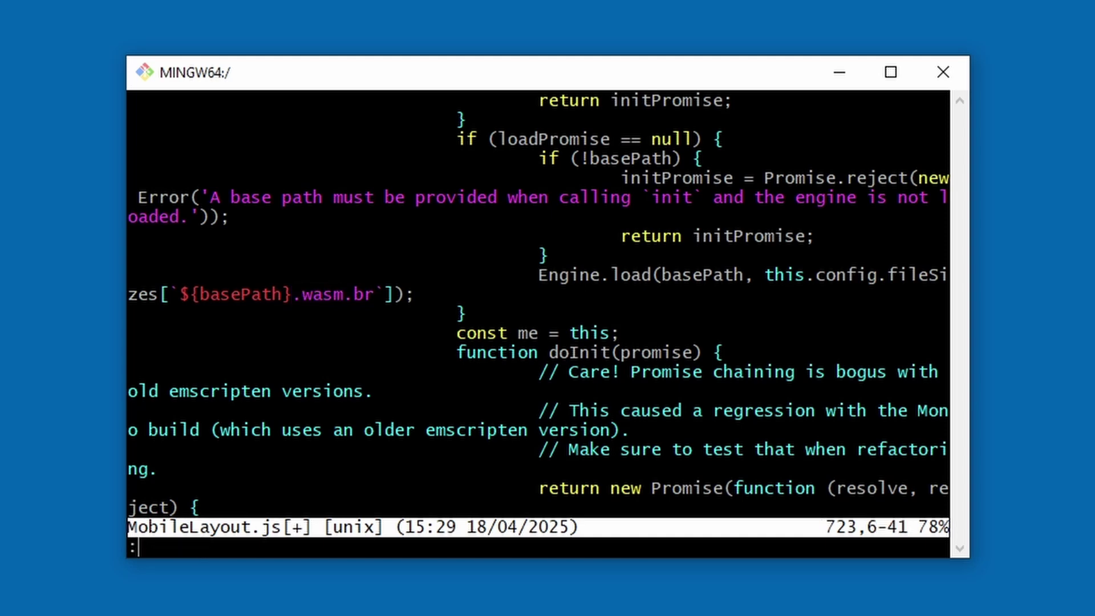
{"action": "type", "text": "wq"}
{"action": "key", "text": "Return"}
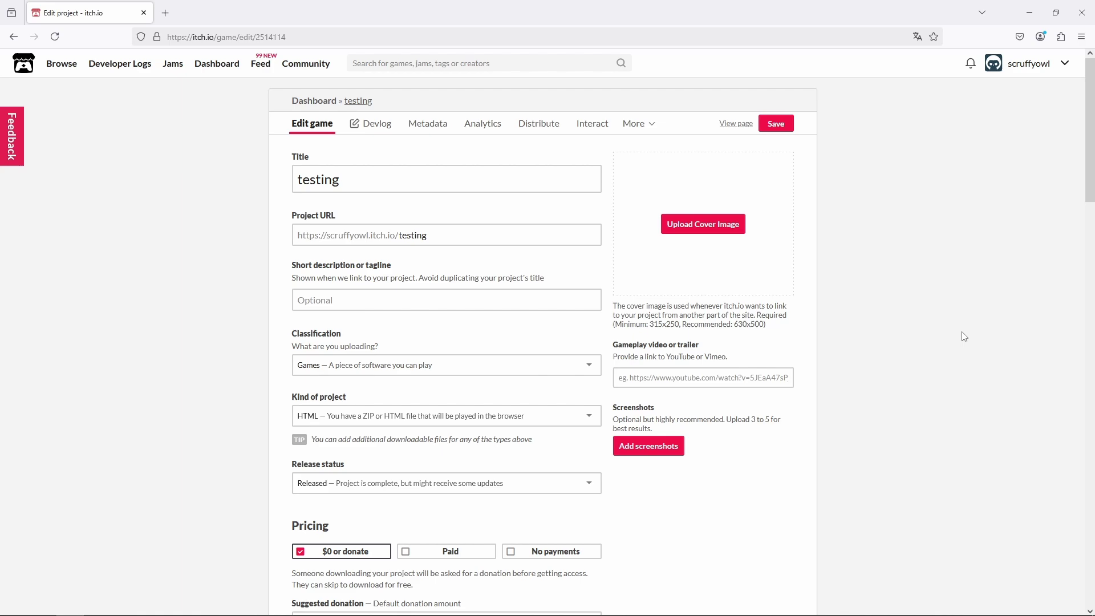
- Save the testing project's itch.io settings and run the game in the browser and on the phone
{"action": "scroll", "coordinate": [790, 459], "scroll_direction": "down", "scroll_amount": 8}
{"action": "scroll", "coordinate": [760, 468], "scroll_direction": "down", "scroll_amount": 2}
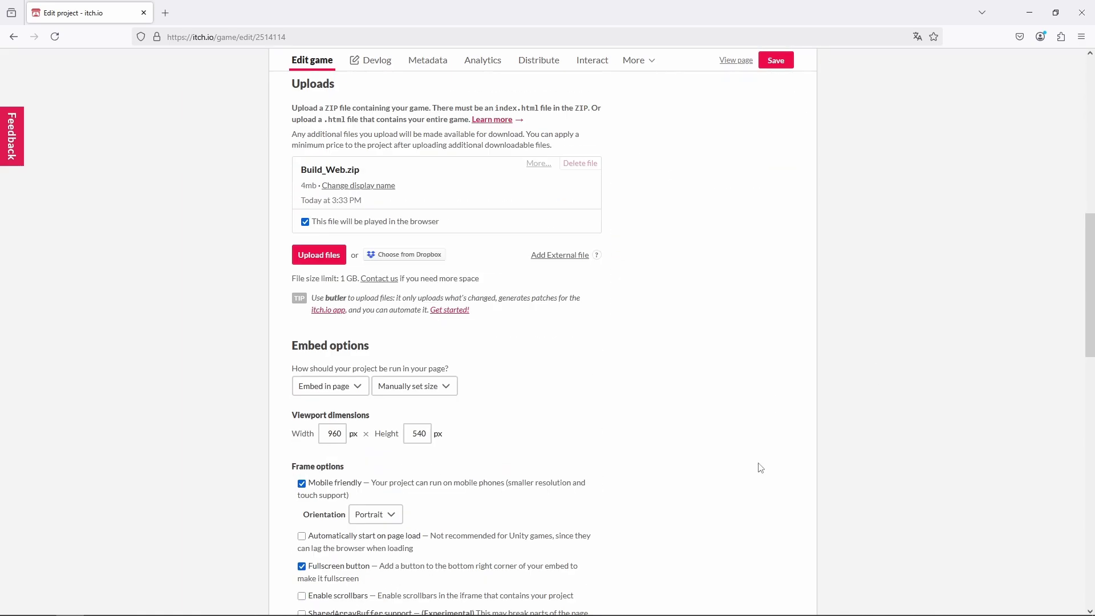
{"action": "left_click", "coordinate": [775, 60]}
{"action": "left_click", "coordinate": [730, 62]}
{"action": "left_click", "coordinate": [567, 247]}
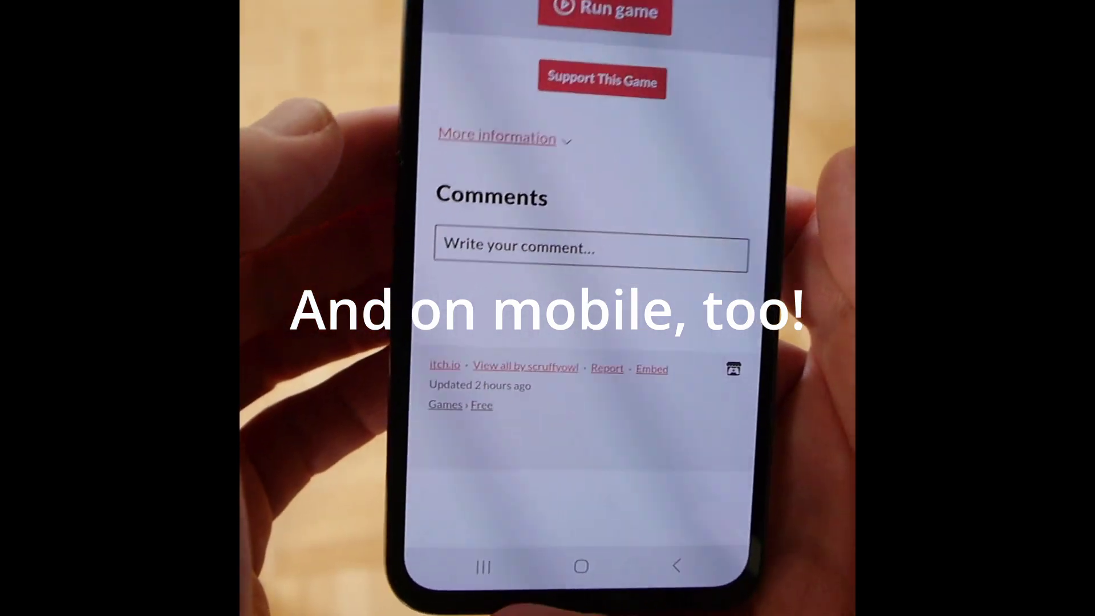
{"action": "left_click", "coordinate": [589, 25]}
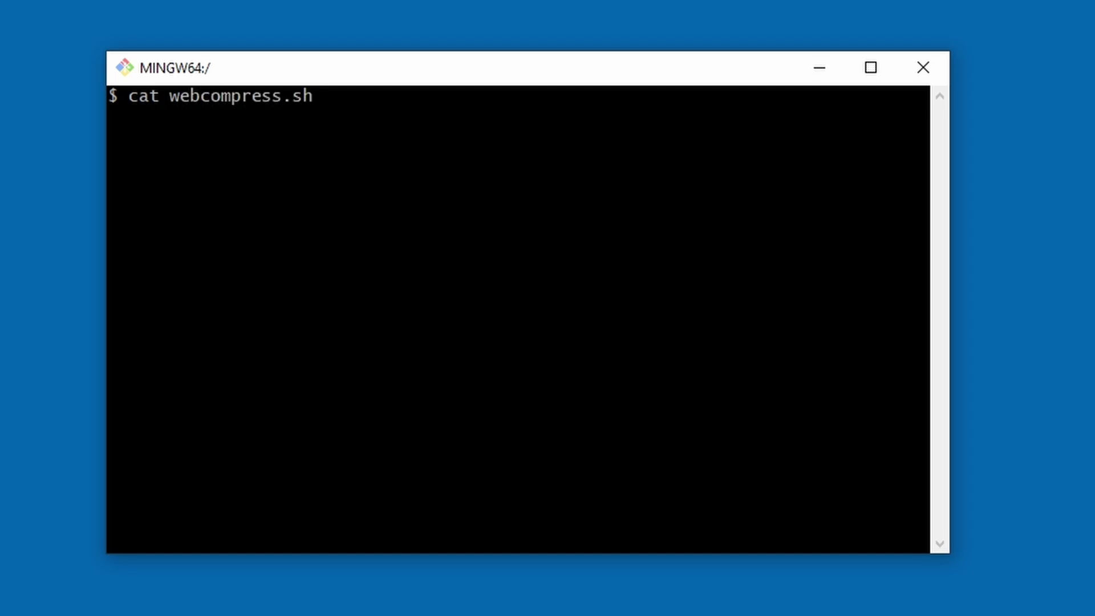
- Print webcompress.sh and run './webcompress.sh MobileLayout'
{"action": "key", "text": "Return"}
{"action": "type", "text": "./webcompress."}
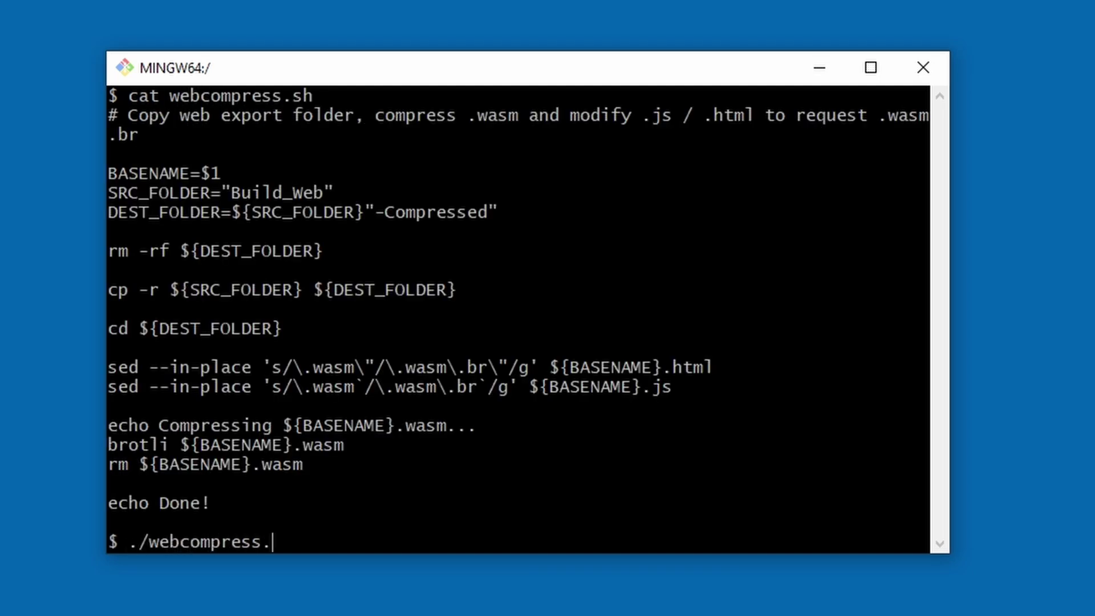
{"action": "key", "text": "Tab"}
{"action": "type", "text": "MobileLayout"}
{"action": "key", "text": "Return"}
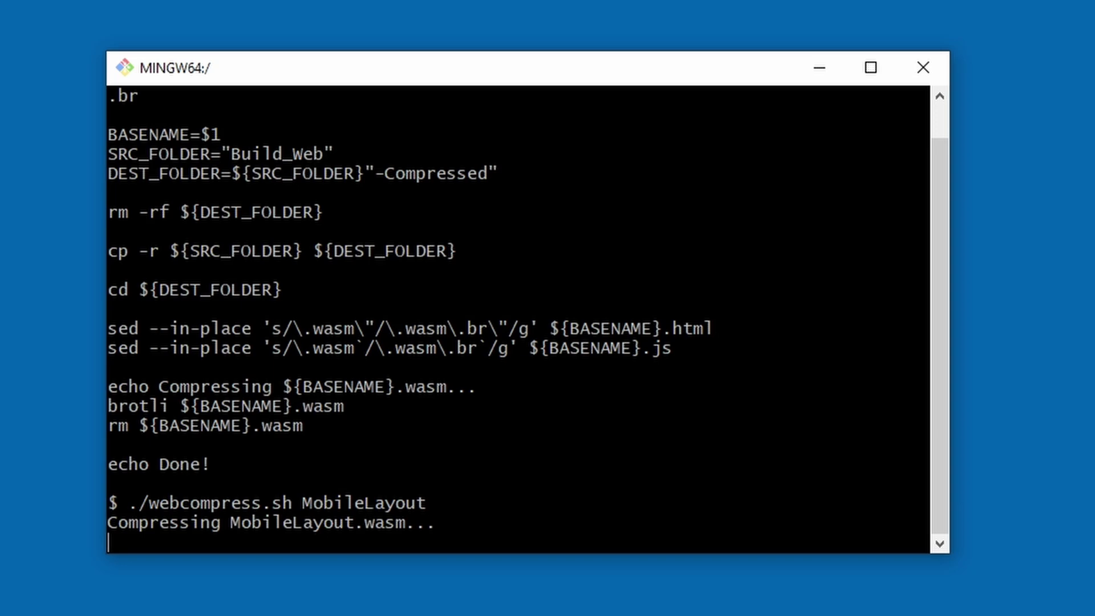
- List Build_Web-Compressed to confirm MobileLayout.wasm.br at 3388343 bytes and no plain .wasm
{"action": "type", "text": "ls -l Build_Web"}
{"action": "key", "text": "Tab"}
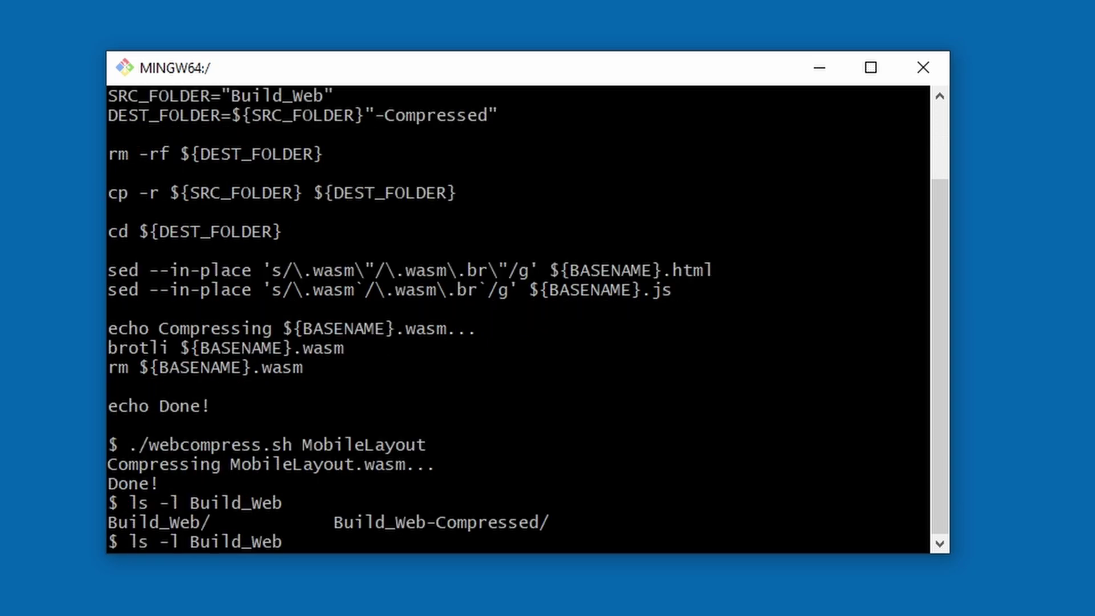
{"action": "type", "text": "-C"}
{"action": "key", "text": "Tab"}
{"action": "key", "text": "Return"}
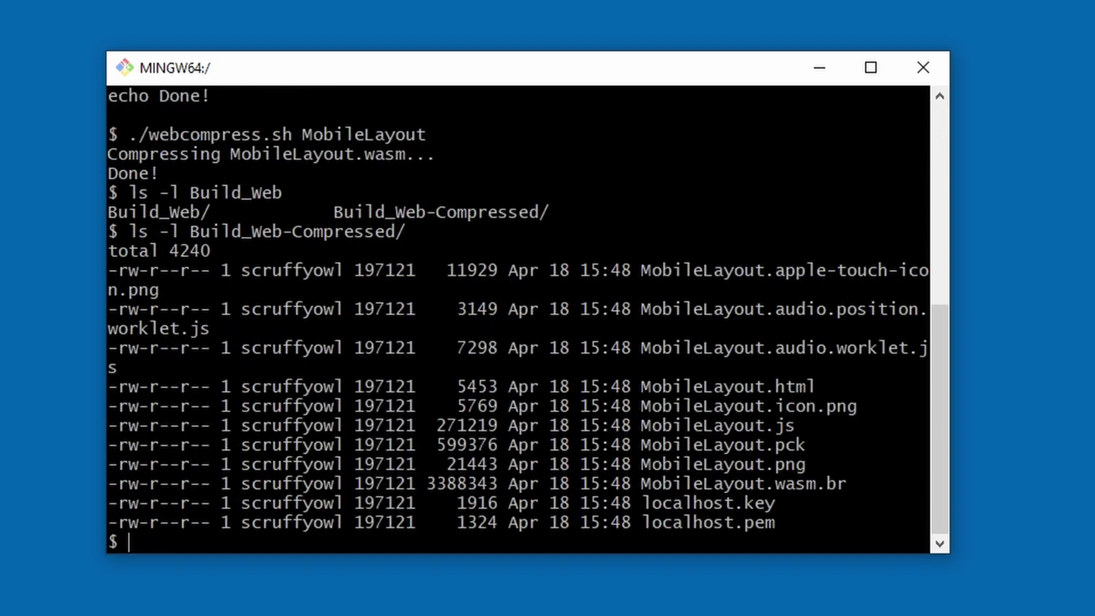